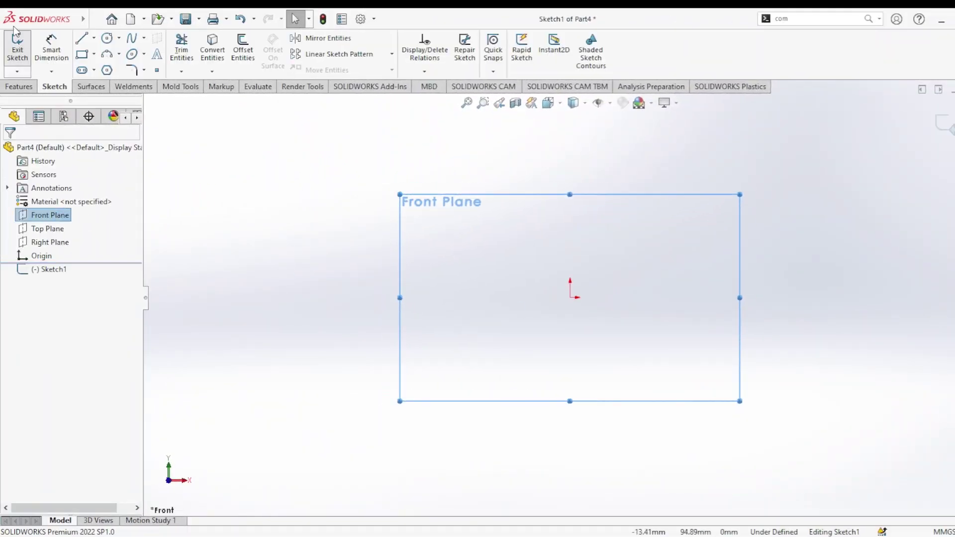
# Step: Draw the bottom, vertical and top centerlines from the origin as a construction frame
pyautogui.click(93, 39)
pyautogui.click(107, 65)
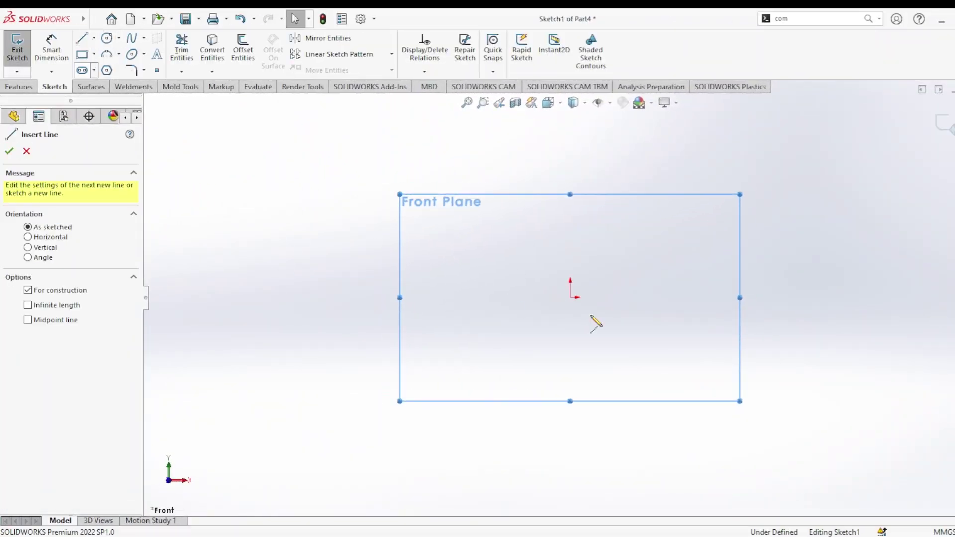
pyautogui.click(468, 298)
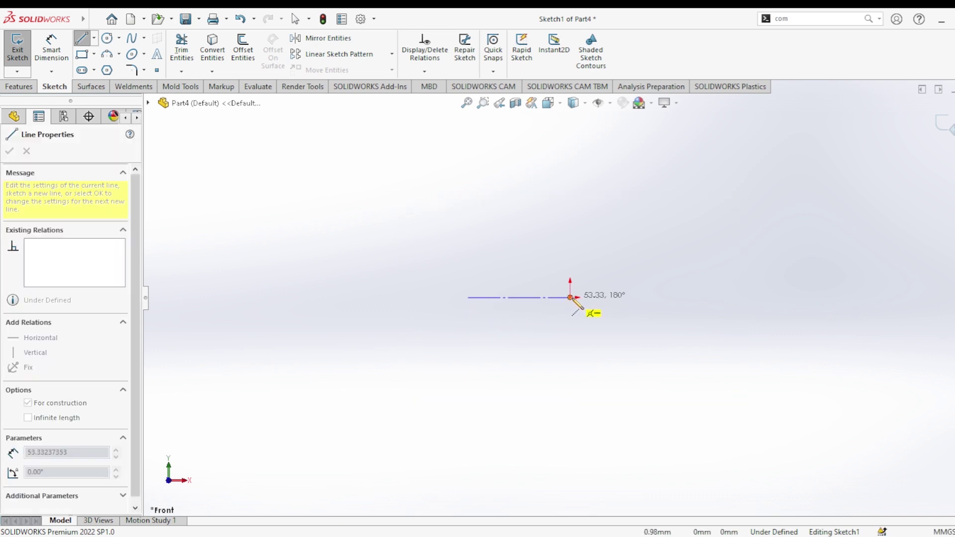
pyautogui.click(570, 298)
pyautogui.click(570, 175)
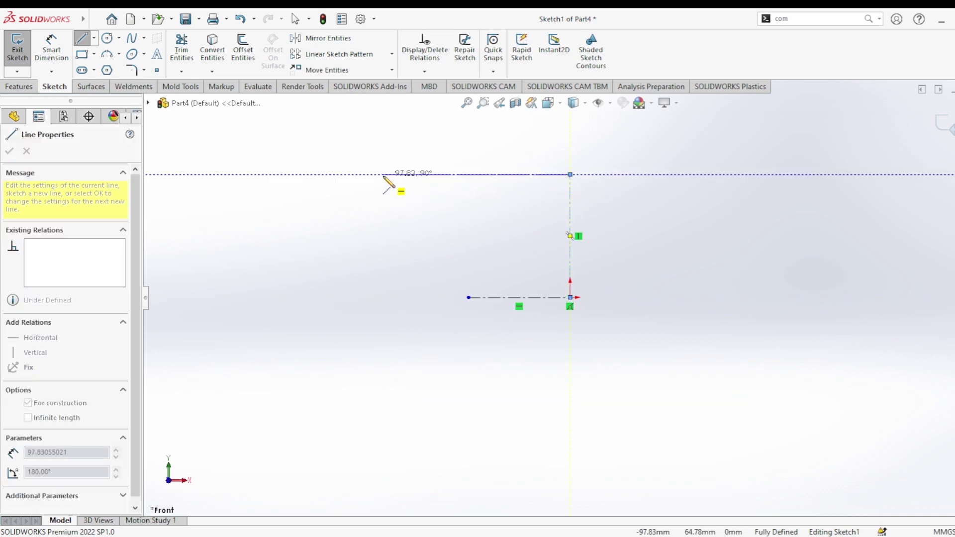
pyautogui.click(382, 174)
pyautogui.press('Escape')
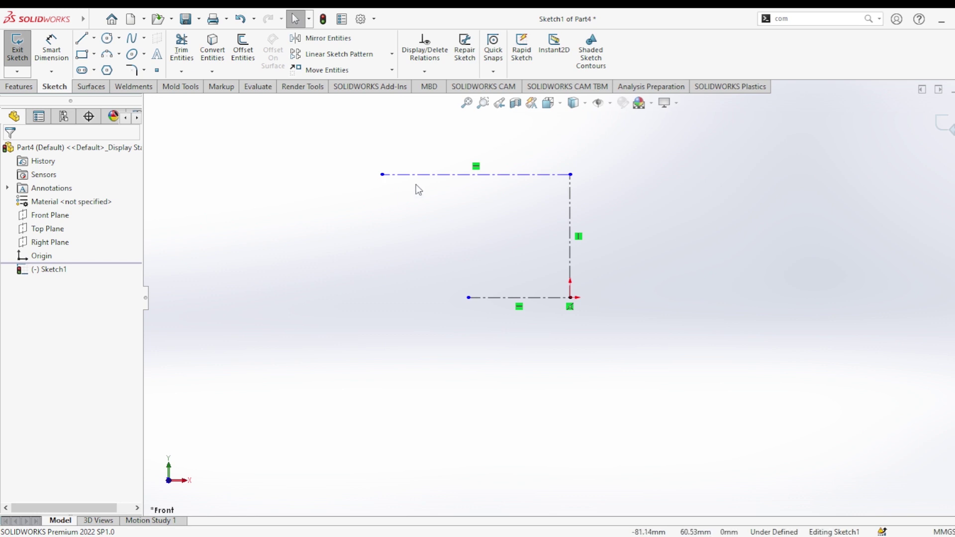
# Step: Dimension the frame lines: bottom 75 mm, vertical 150 mm, top 150 mm
pyautogui.click(50, 56)
pyautogui.click(561, 298)
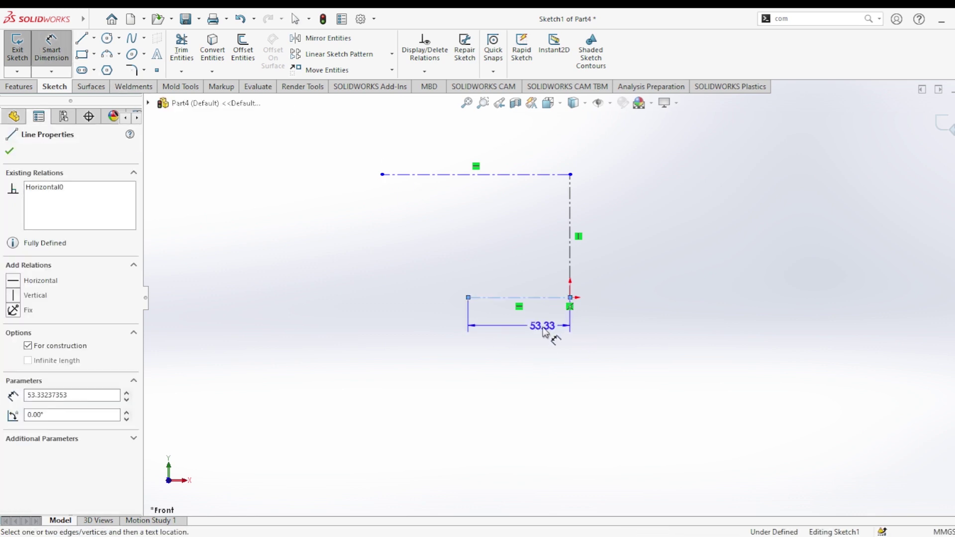
pyautogui.click(539, 341)
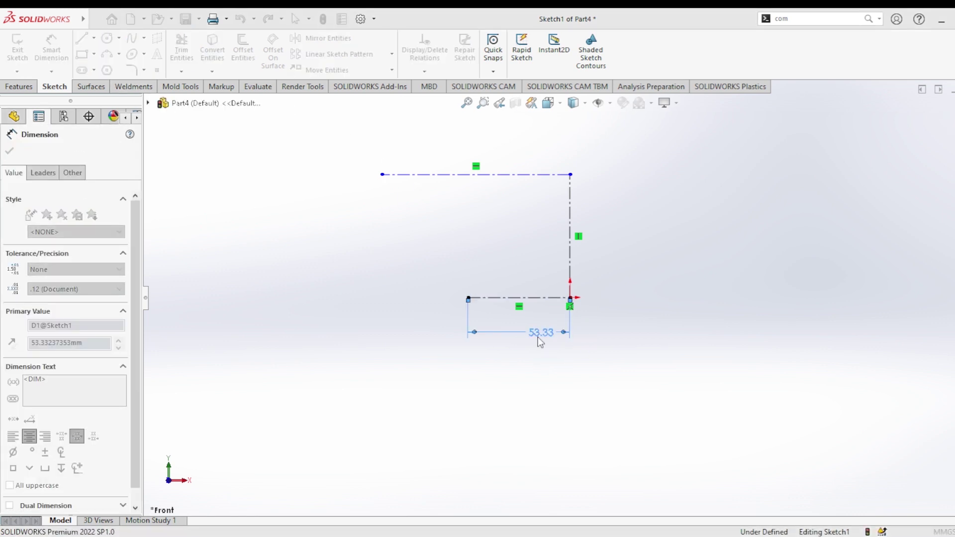
pyautogui.write('75')
pyautogui.press('Return')
pyautogui.click(570, 214)
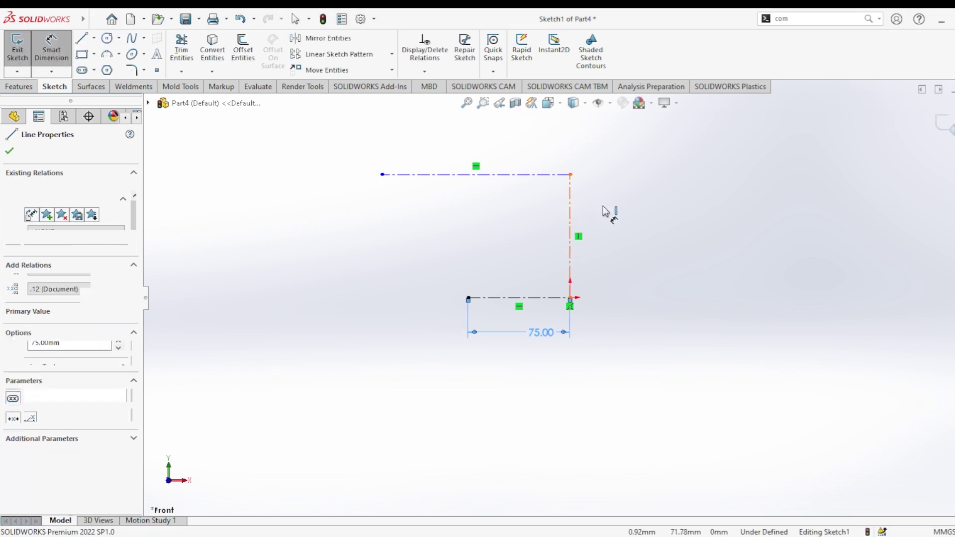
pyautogui.click(626, 221)
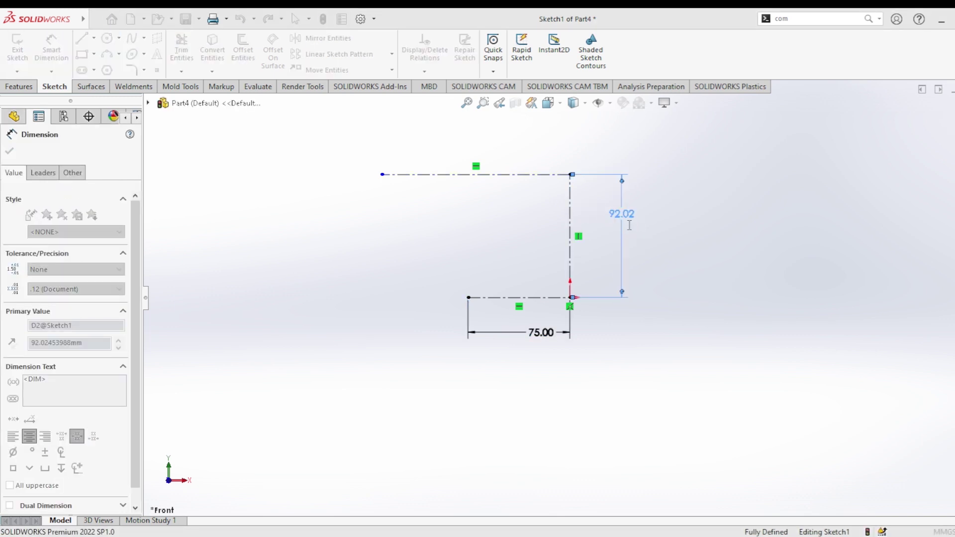
pyautogui.write('150')
pyautogui.press('Return')
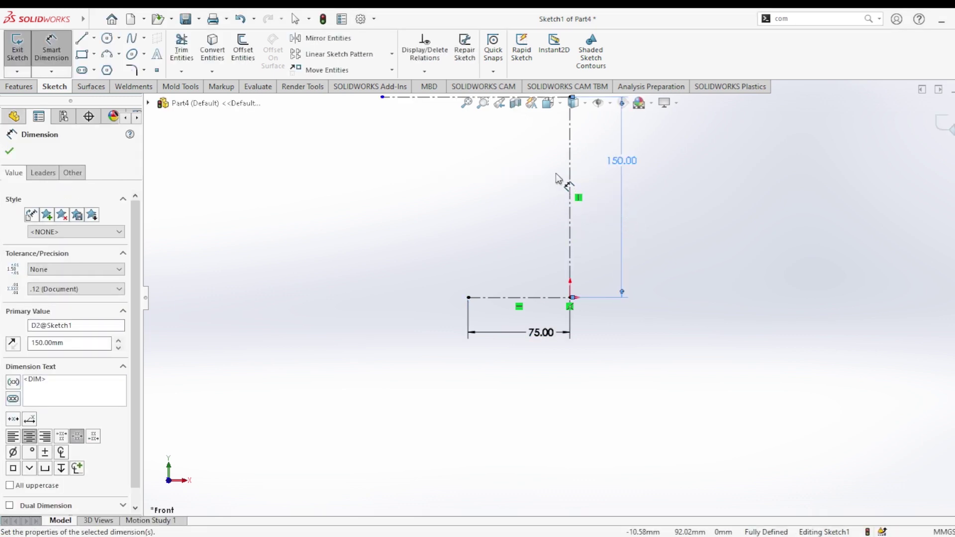
pyautogui.click(566, 159)
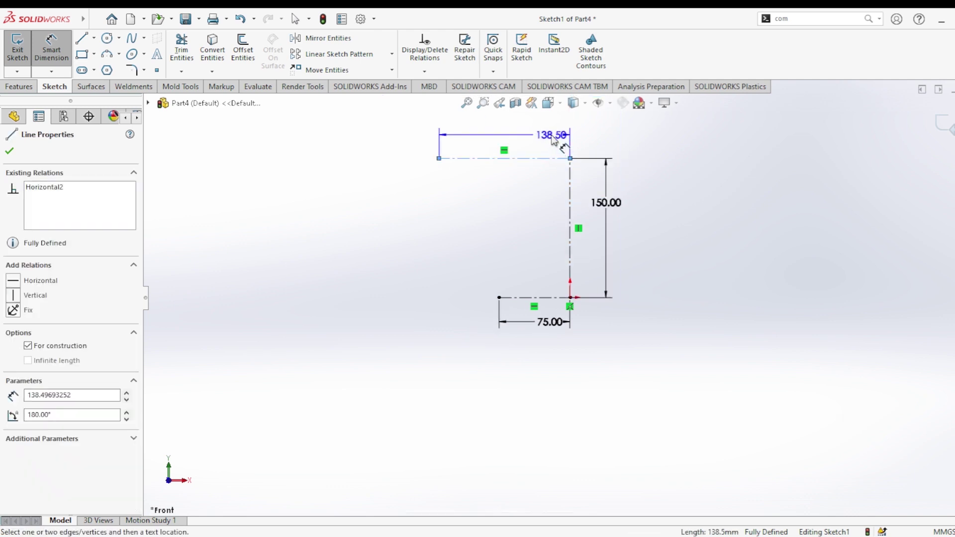
pyautogui.click(549, 151)
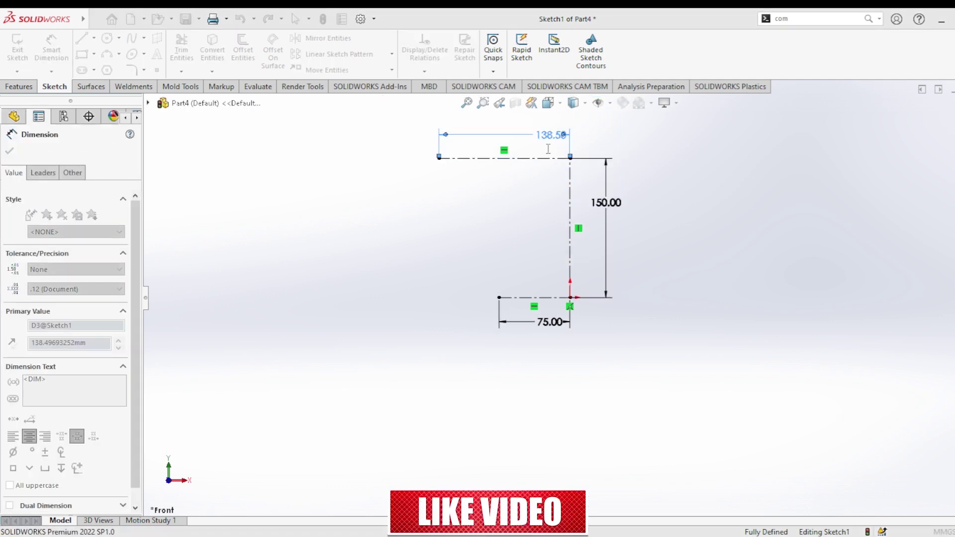
pyautogui.write('150')
pyautogui.press('Return')
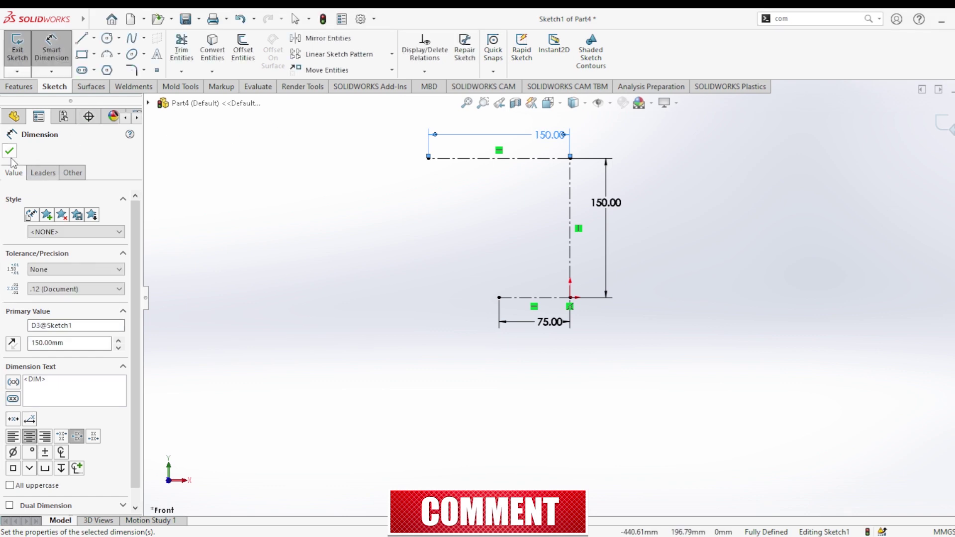
pyautogui.click(10, 152)
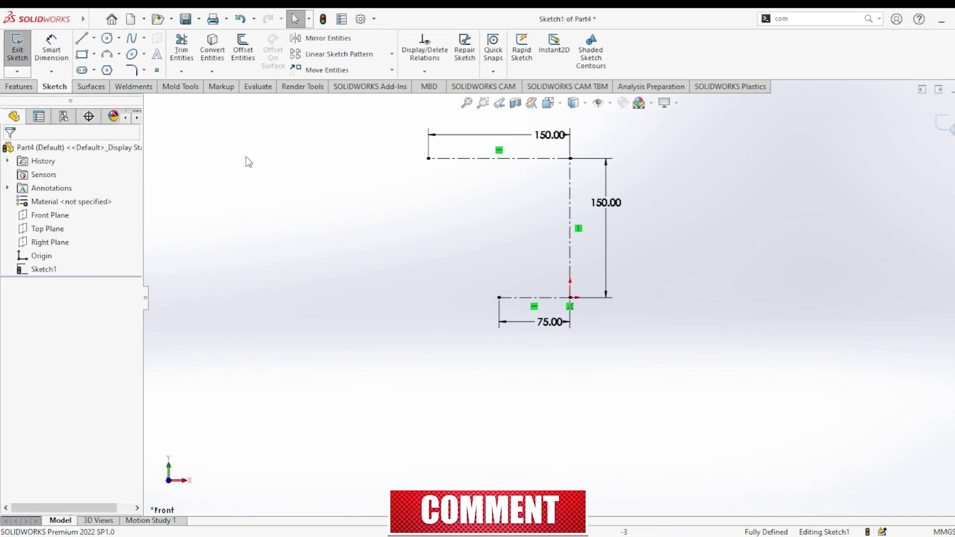
# Step: Draw a spline from the frame's top-left end point to its bottom-left end point
pyautogui.click(132, 39)
pyautogui.click(429, 158)
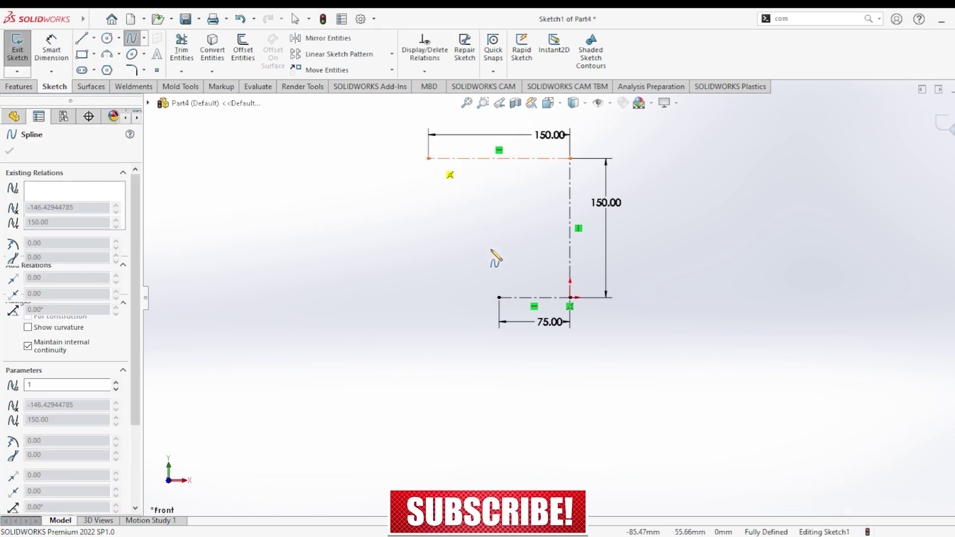
pyautogui.click(499, 297)
pyautogui.press('Escape')
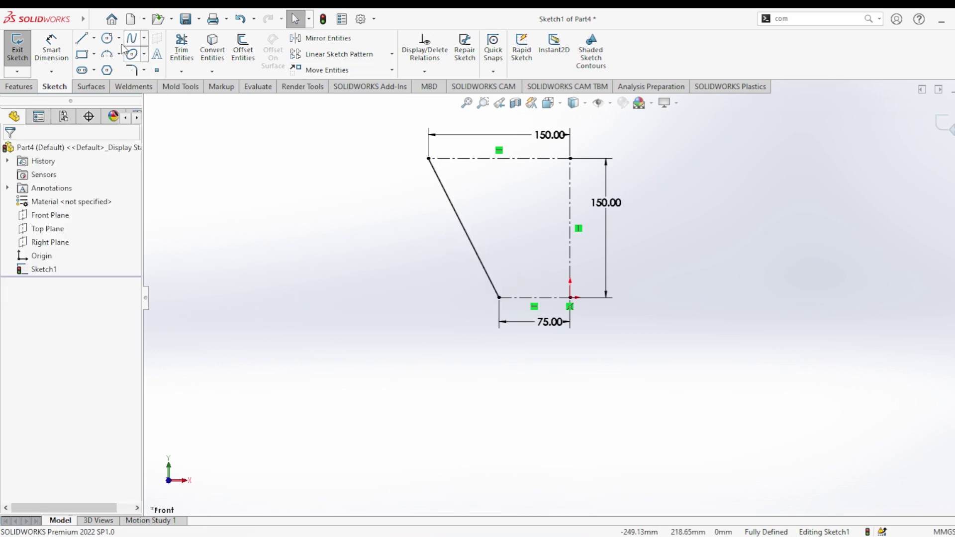
# Step: Add short horizontal construction lines leftward from both spline end points
pyautogui.click(82, 38)
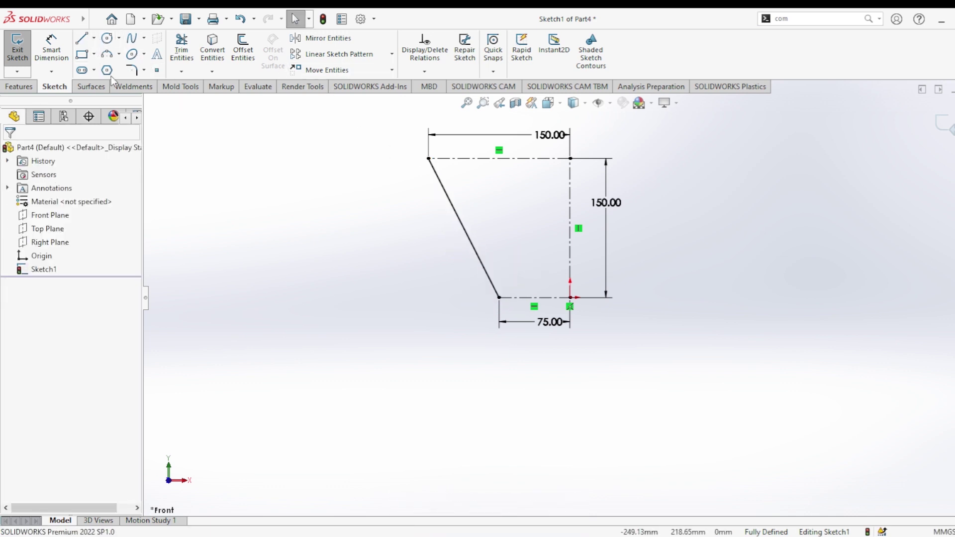
pyautogui.click(428, 159)
pyautogui.click(398, 158)
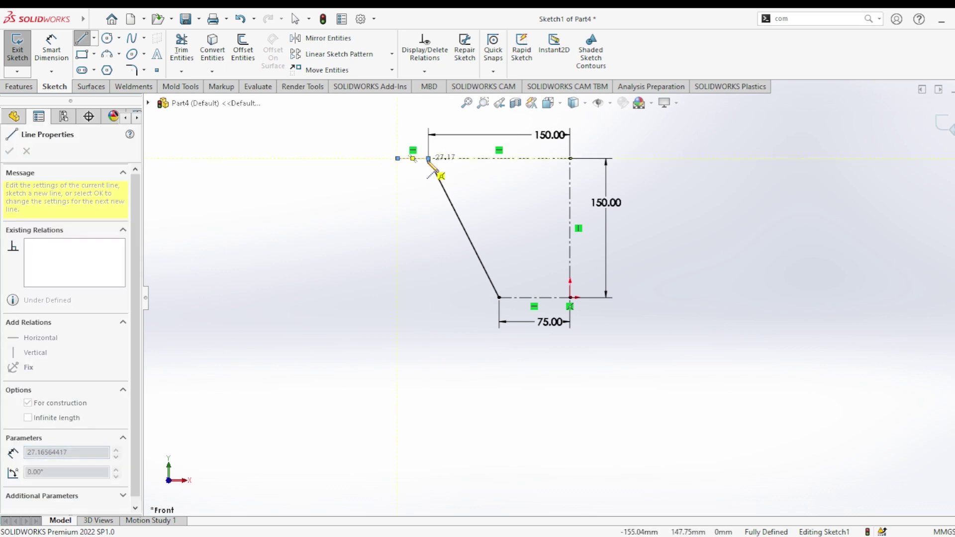
pyautogui.press('Escape')
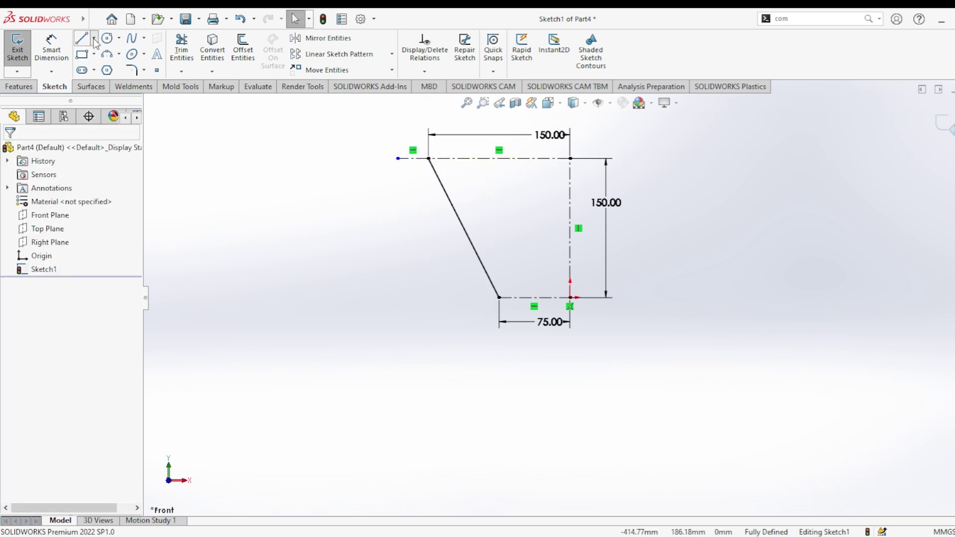
pyautogui.click(82, 38)
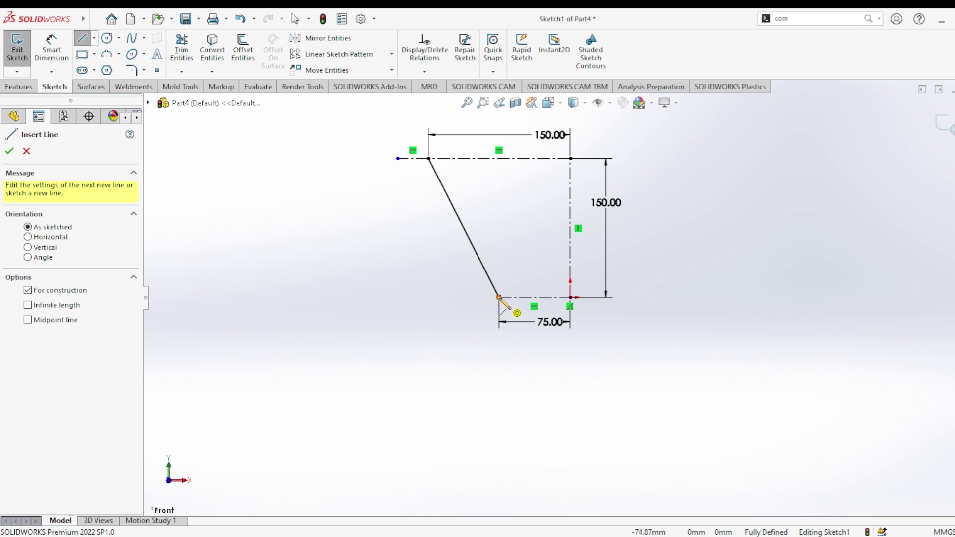
pyautogui.click(499, 298)
pyautogui.click(476, 297)
pyautogui.press('Escape')
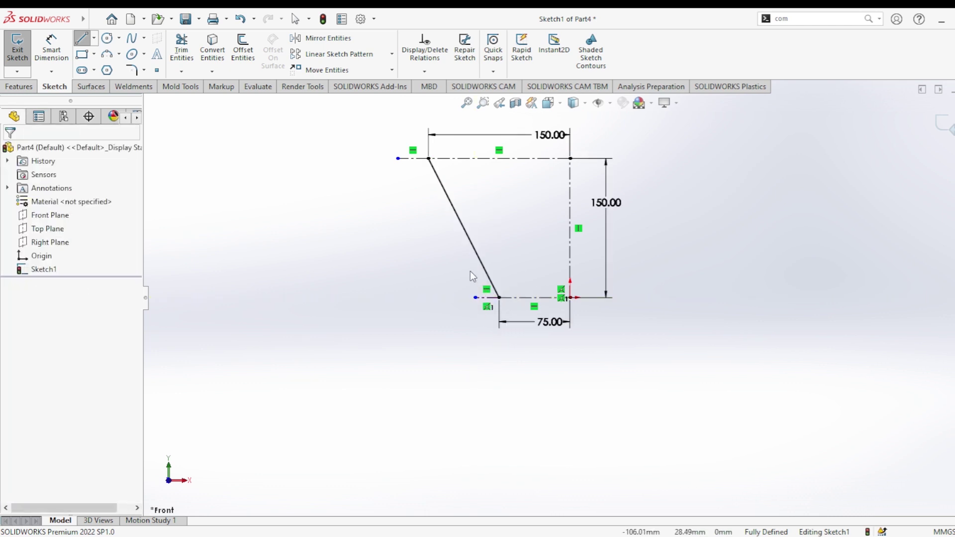
# Step: Set the spline's bottom tangent to 30° from the construction line with a 150 mm handle
pyautogui.scroll(-3, 480, 249)
pyautogui.click(502, 287)
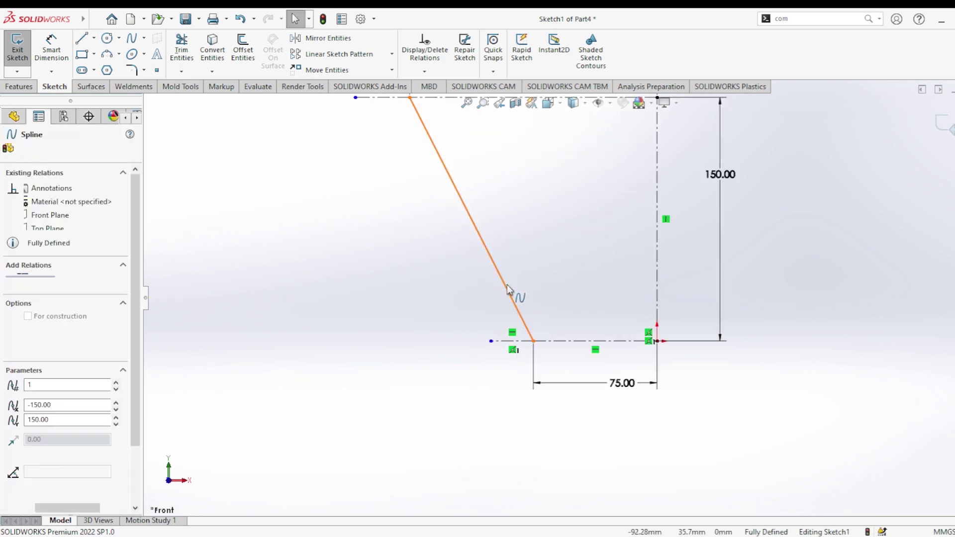
pyautogui.moveTo(483, 244); pyautogui.dragTo(431, 169)
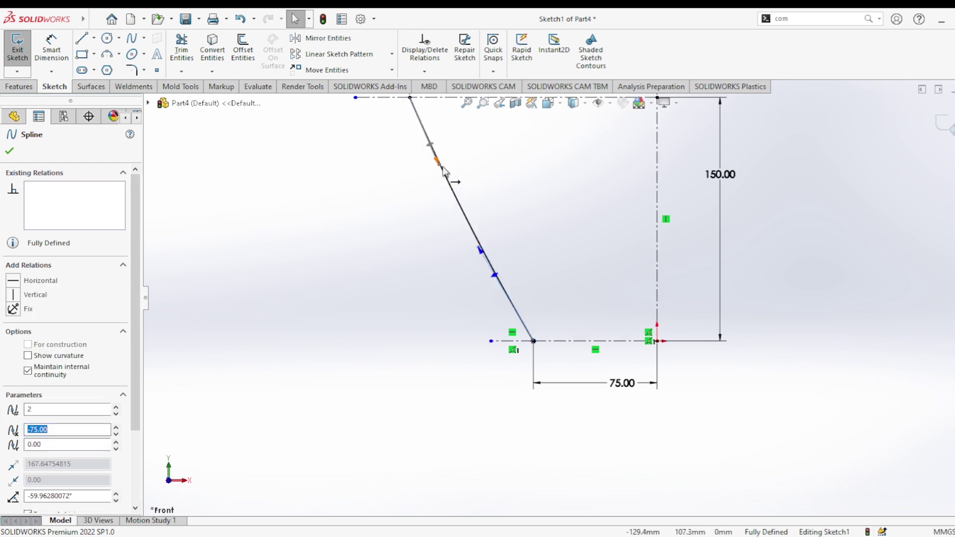
pyautogui.press('d')
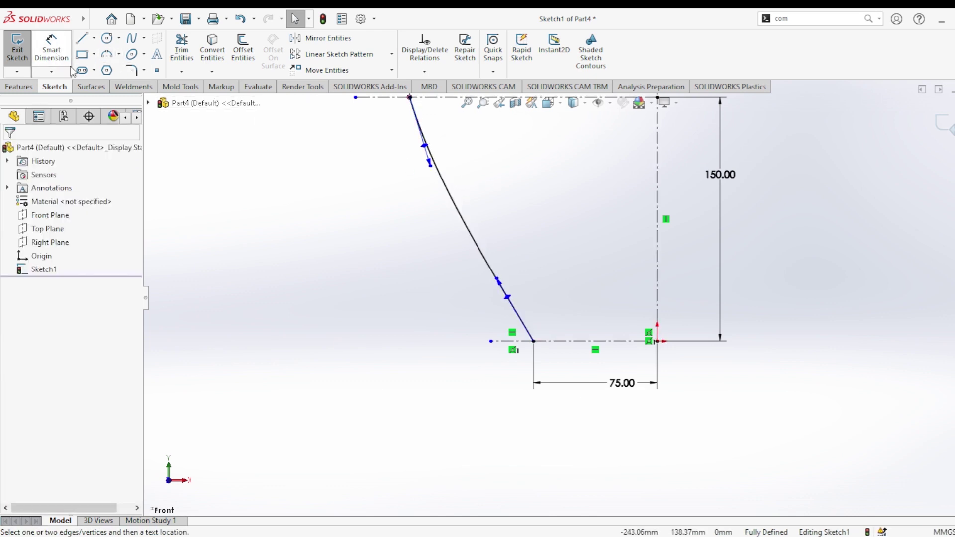
pyautogui.click(496, 280)
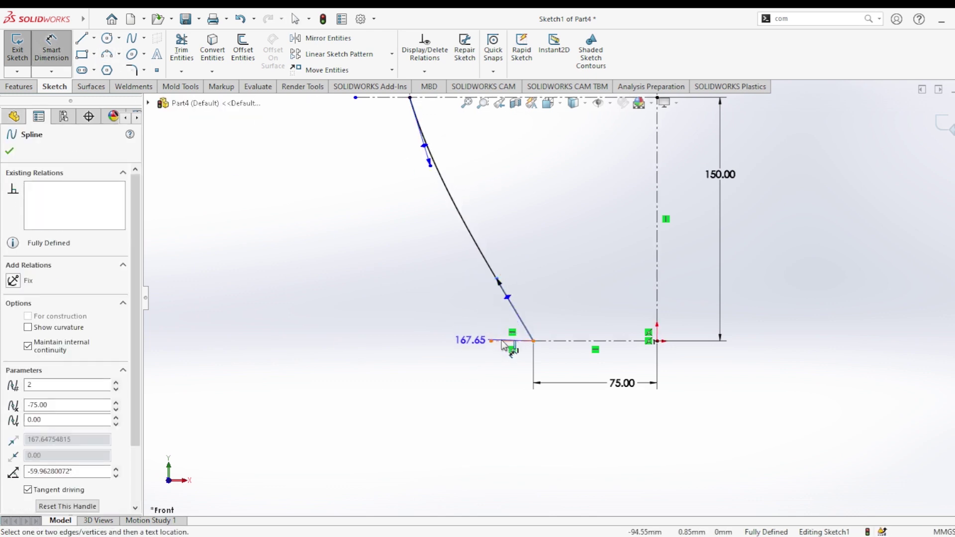
pyautogui.click(510, 341)
pyautogui.click(478, 322)
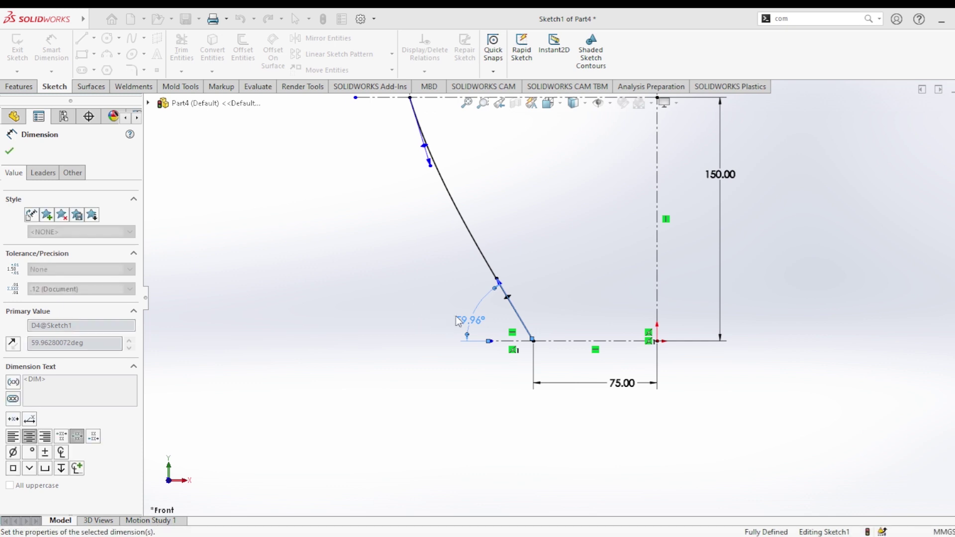
pyautogui.write('30')
pyautogui.press('Return')
pyautogui.click(490, 308)
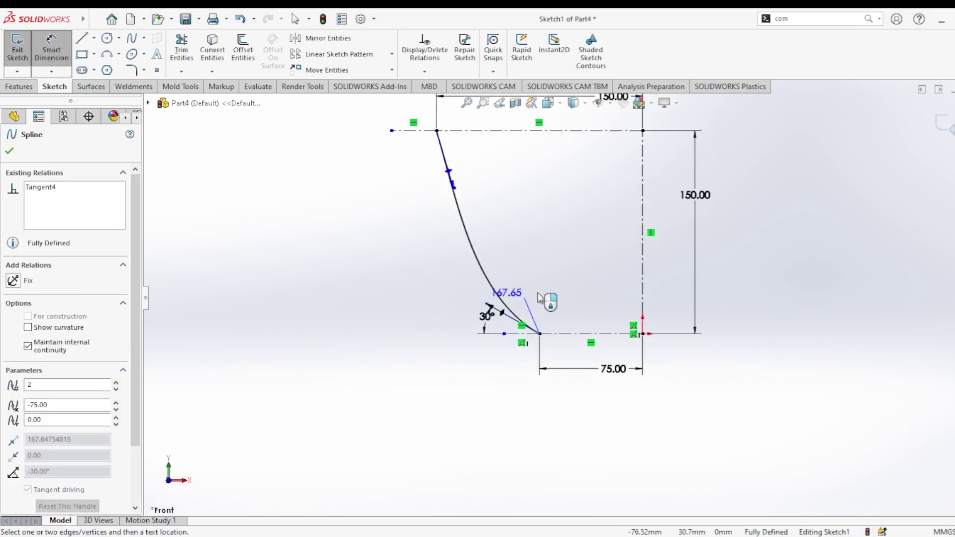
pyautogui.click(559, 283)
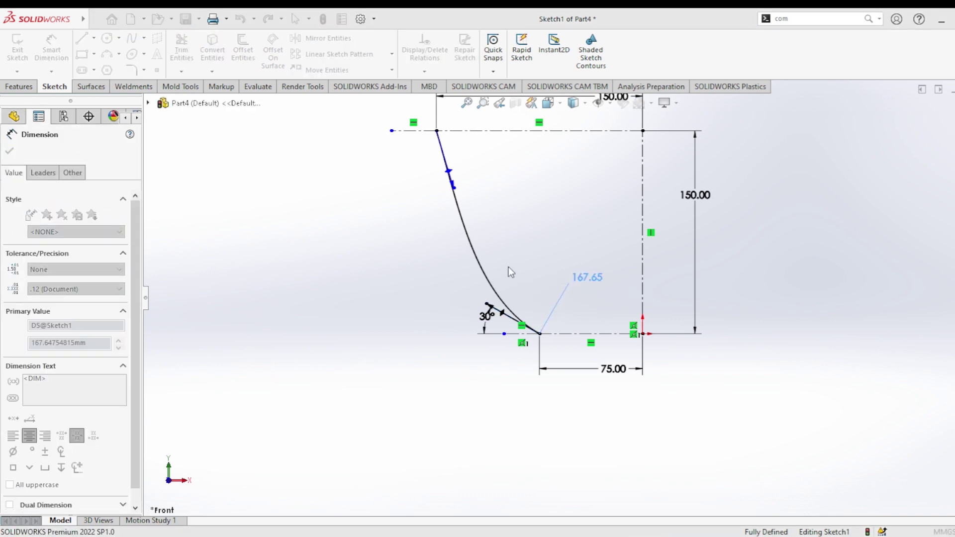
pyautogui.press('Return')
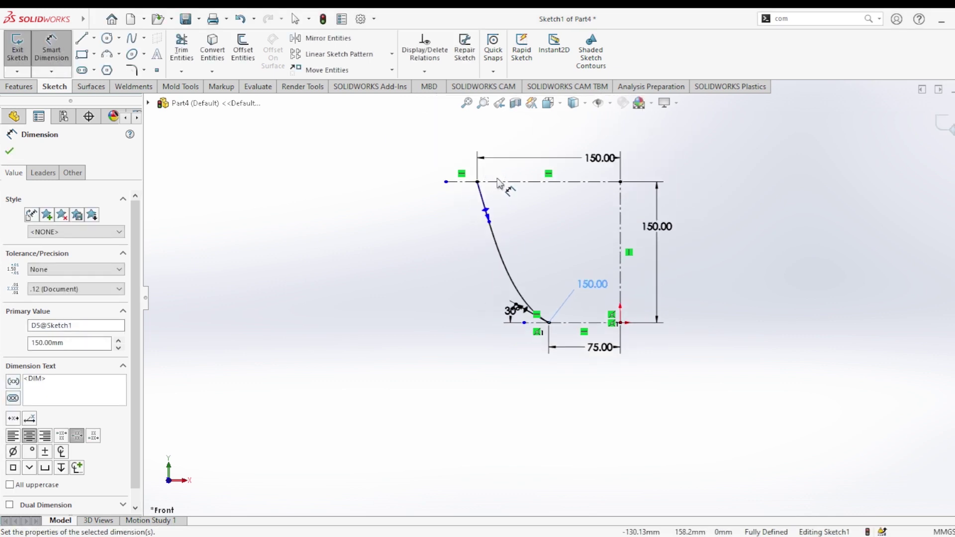
# Step: Set the spline's top tangent handle to 60° from the centerline and 200 mm long
pyautogui.scroll(-3, 487, 211)
pyautogui.click(503, 276)
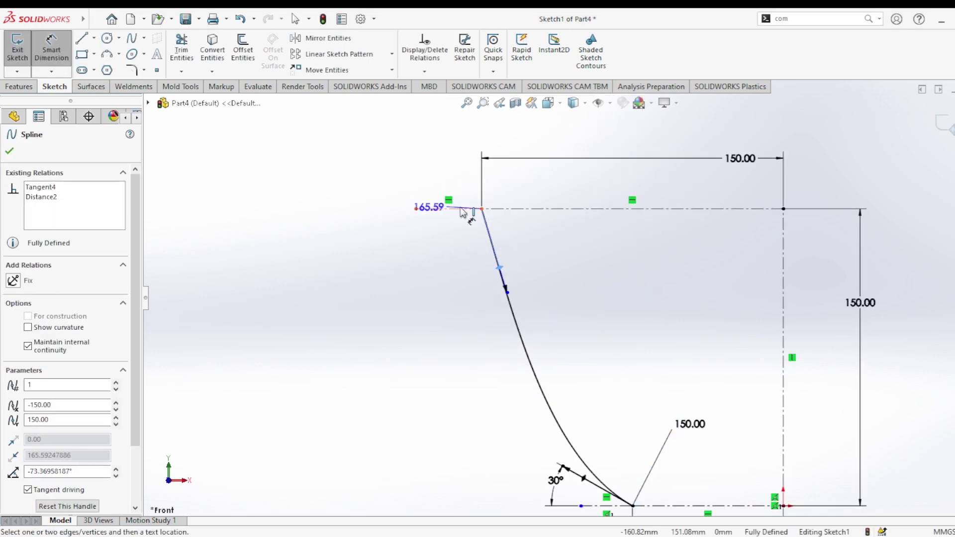
pyautogui.click(462, 210)
pyautogui.click(453, 251)
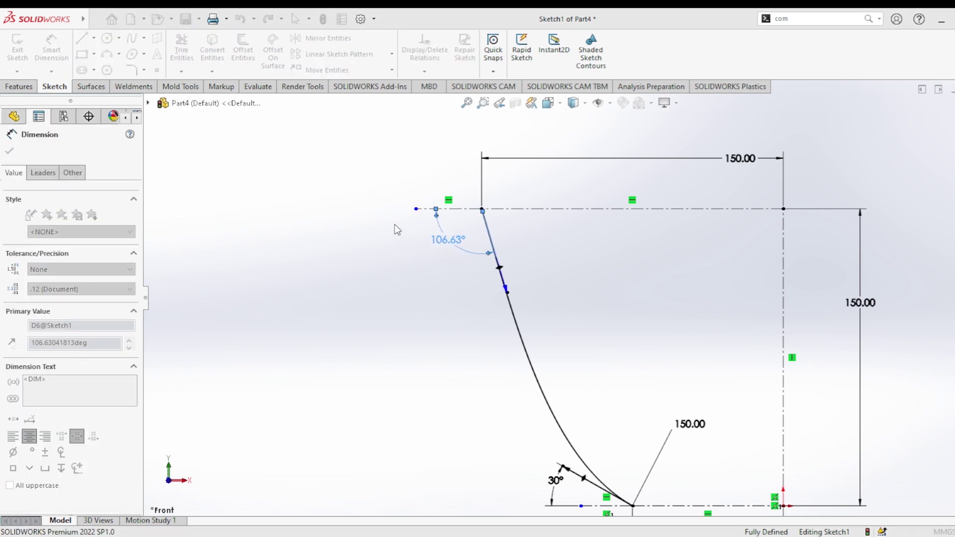
pyautogui.write('60')
pyautogui.press('Return')
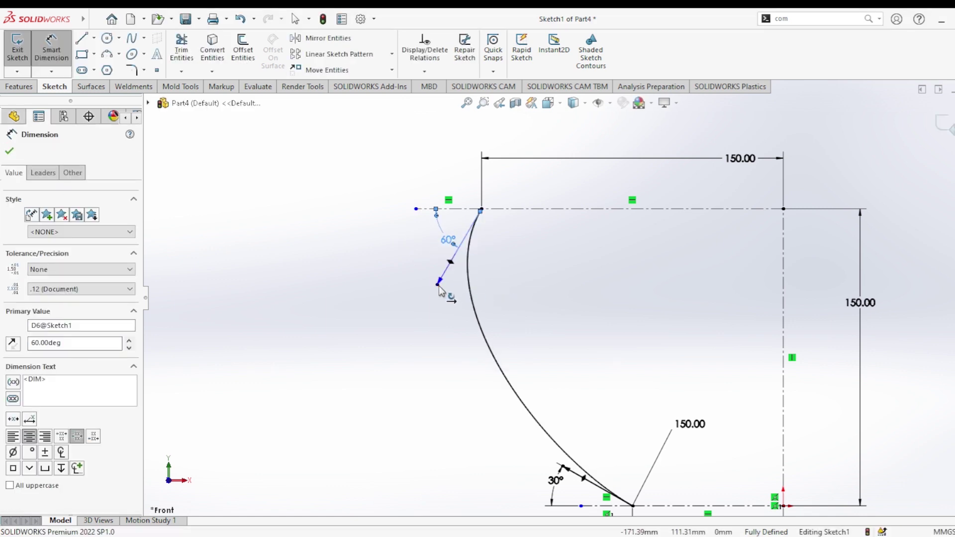
pyautogui.click(438, 284)
pyautogui.click(541, 265)
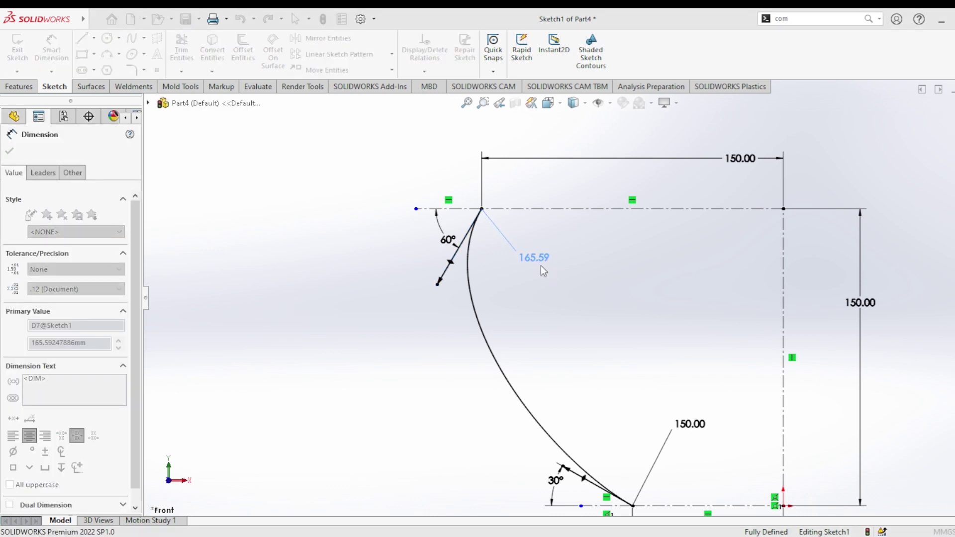
pyautogui.write('200')
pyautogui.press('Return')
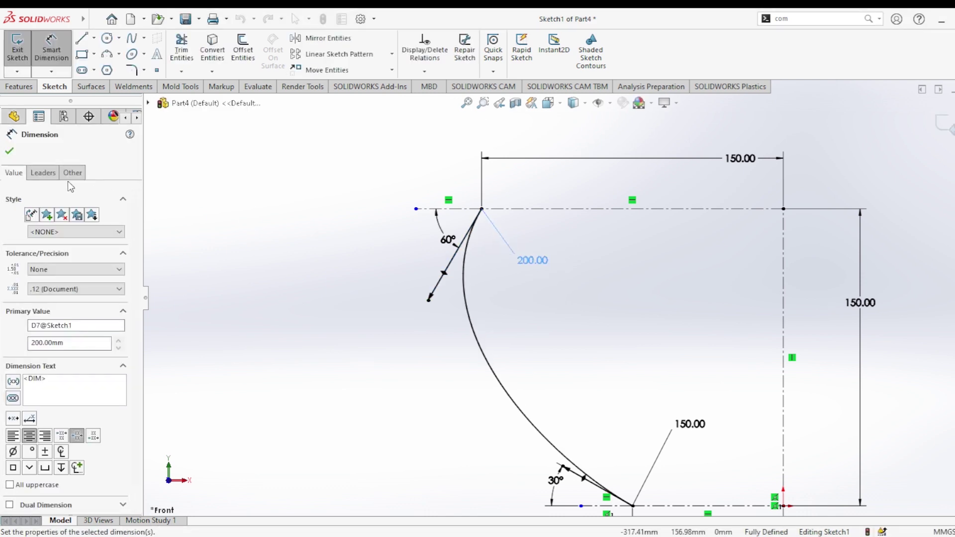
pyautogui.click(9, 150)
pyautogui.scroll(2, 585, 281)
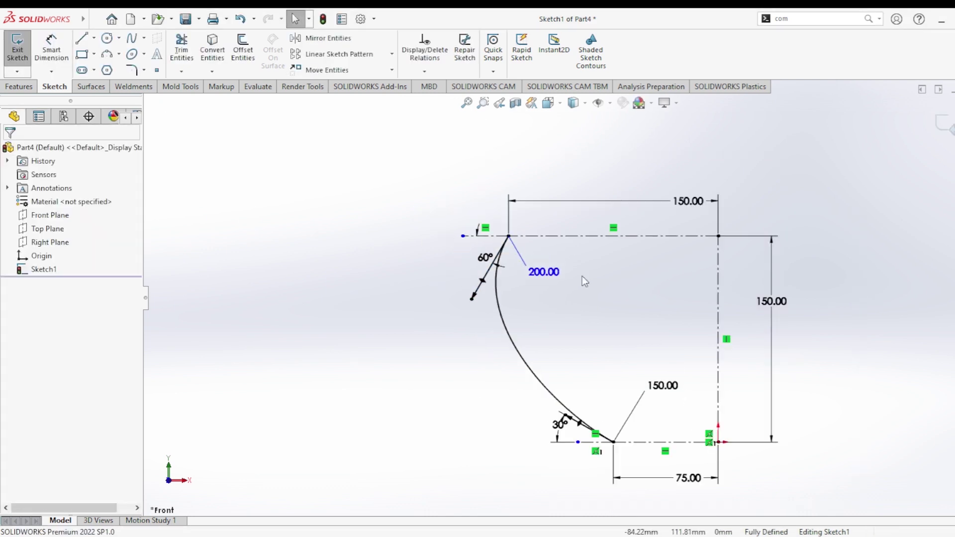
# Step: Revolve the profile 360° about the vertical centerline into a bowl surface, then sketch on Front Plane
pyautogui.click(91, 86)
pyautogui.click(56, 47)
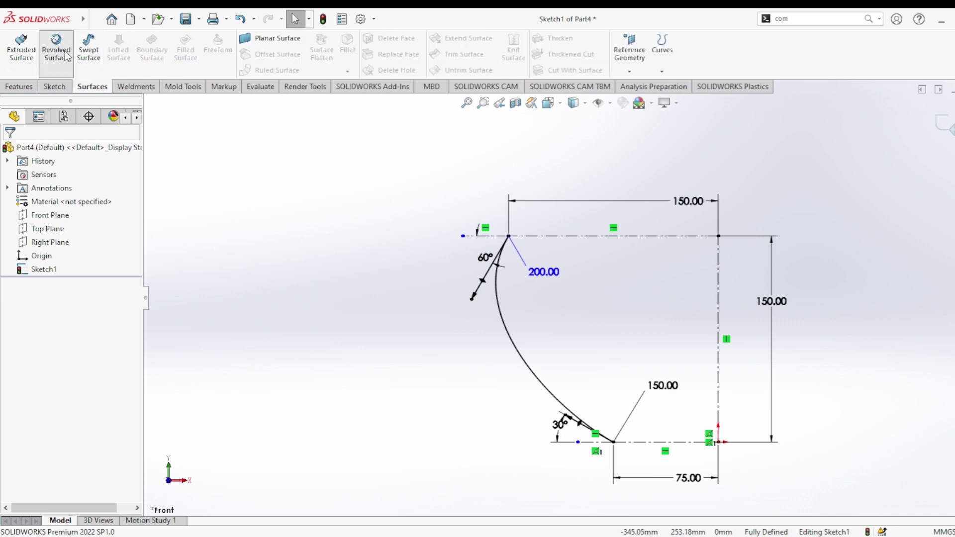
pyautogui.click(658, 274)
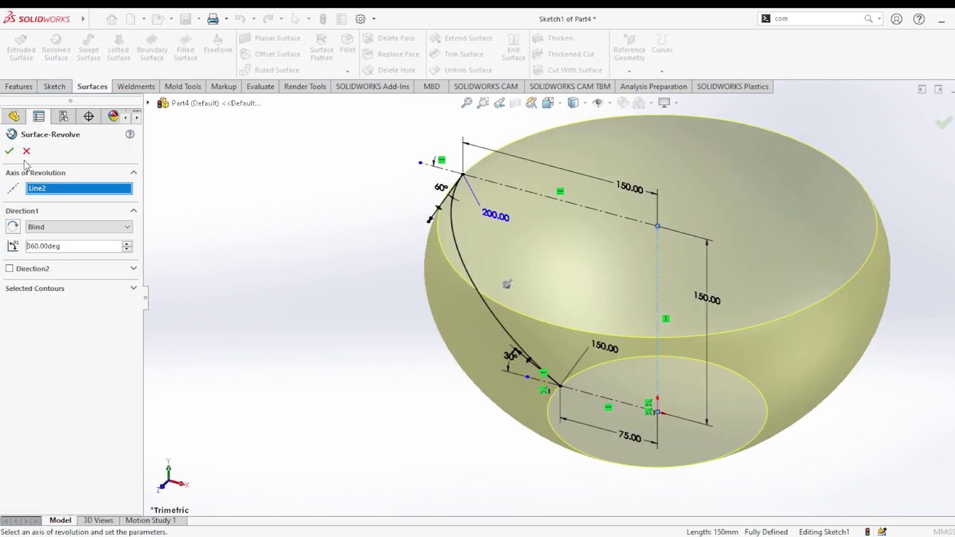
pyautogui.click(10, 151)
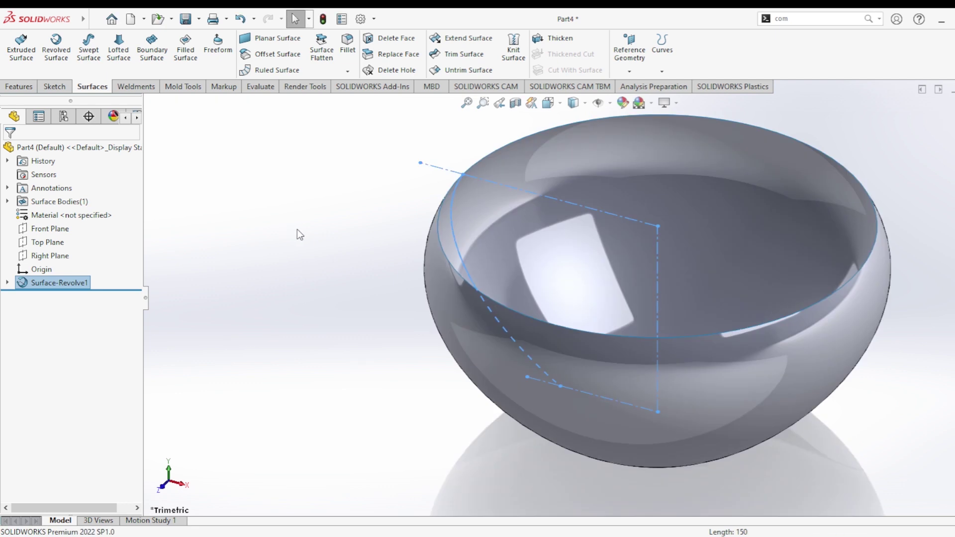
pyautogui.click(50, 228)
pyautogui.click(56, 211)
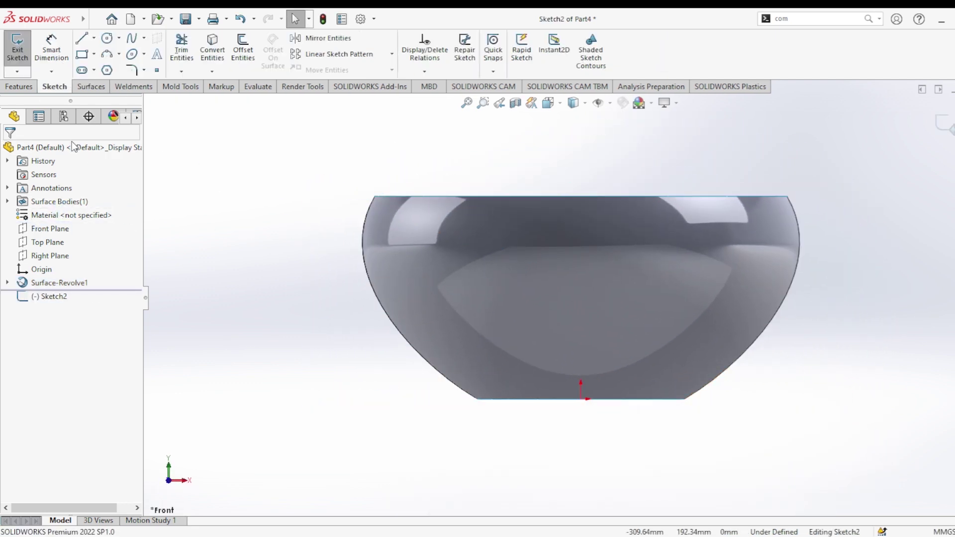
# Step: Draw a vertical line from the origin up to the bowl rim and exit the sketch
pyautogui.press('l')
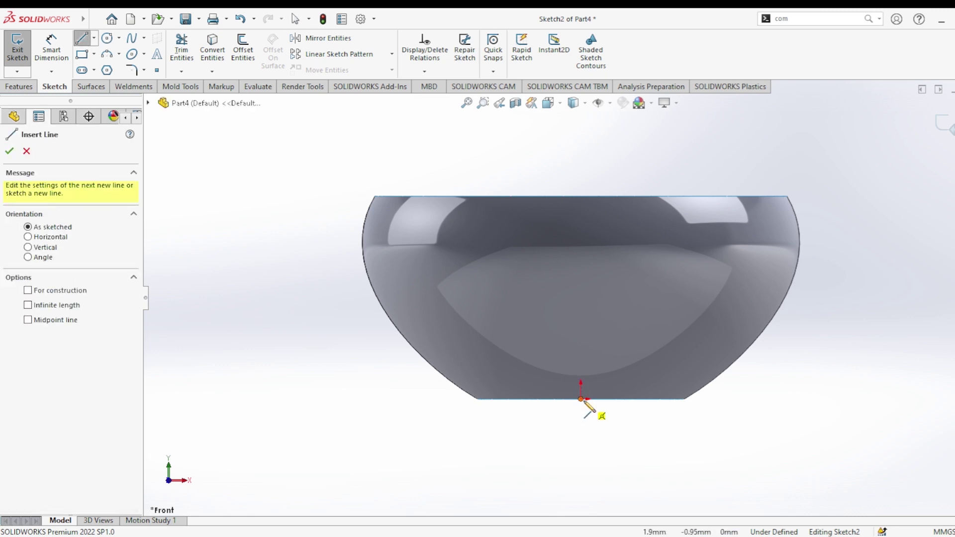
pyautogui.click(580, 399)
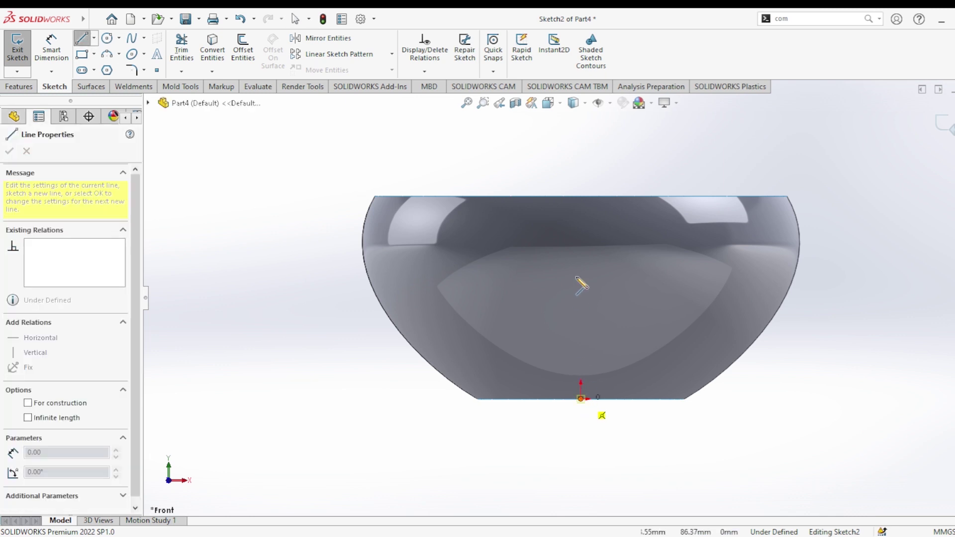
pyautogui.click(581, 196)
pyautogui.press('Escape')
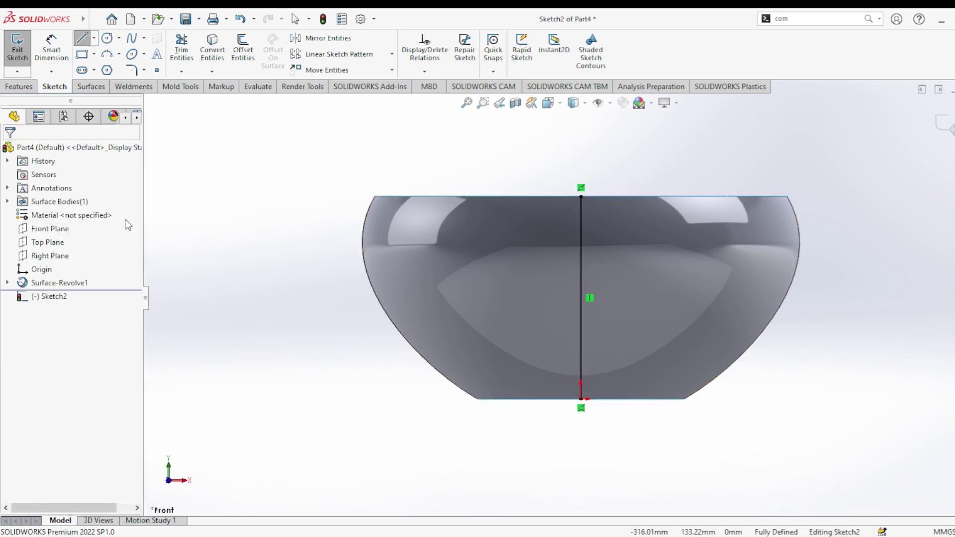
pyautogui.hotkey('ctrl', 'b')
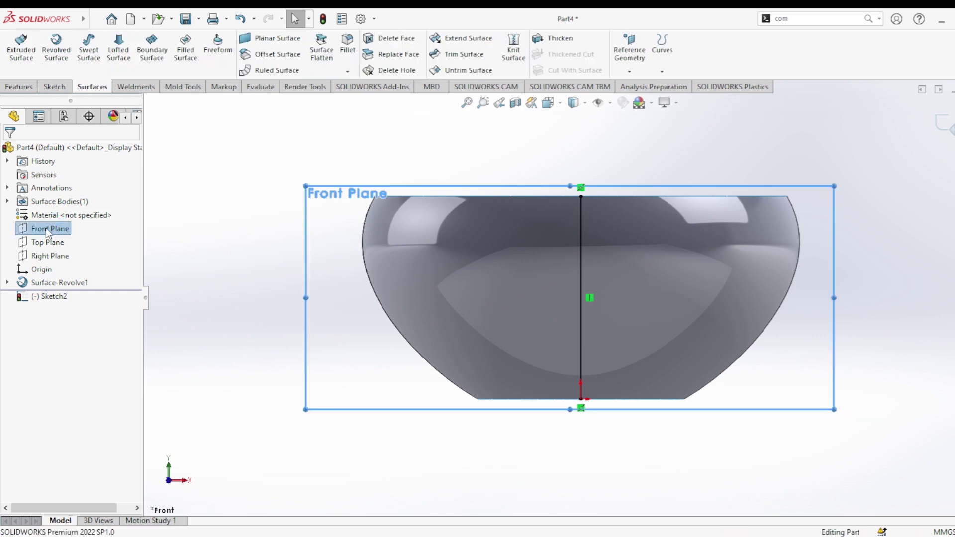
# Step: In a new Front Plane sketch, draw a horizontal line leftward from the origin
pyautogui.click(46, 229)
pyautogui.click(178, 207)
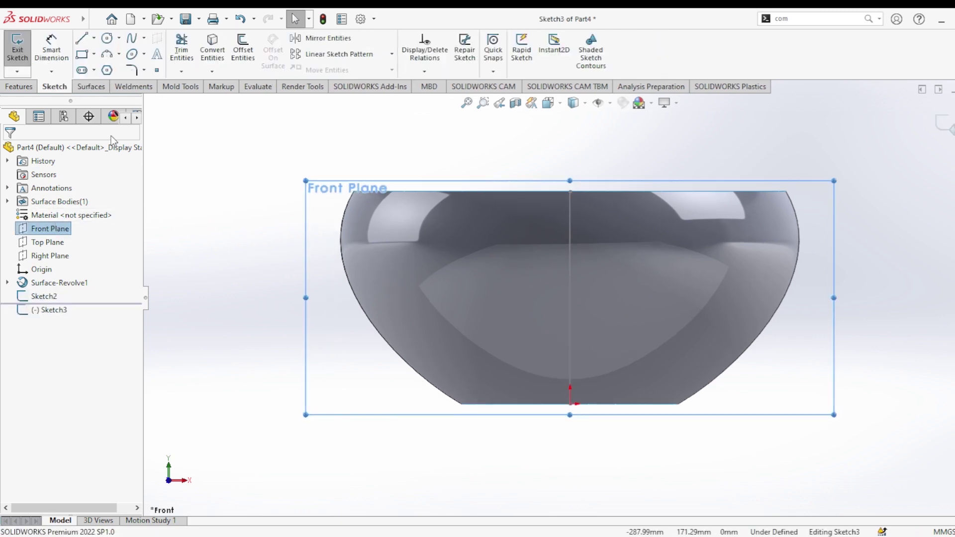
pyautogui.click(82, 39)
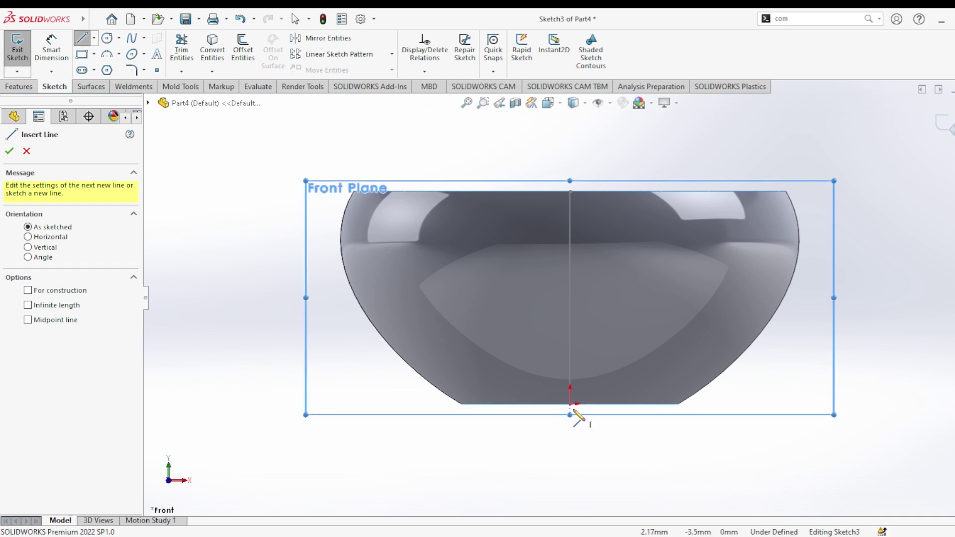
pyautogui.click(570, 404)
pyautogui.click(255, 400)
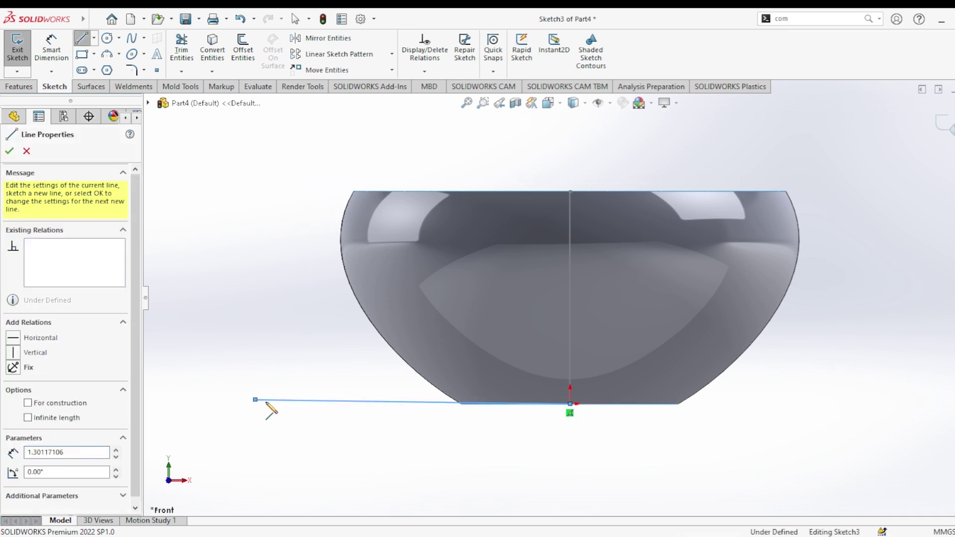
pyautogui.press('Escape')
# Step: Dimension the horizontal line to 170 mm
pyautogui.click(52, 48)
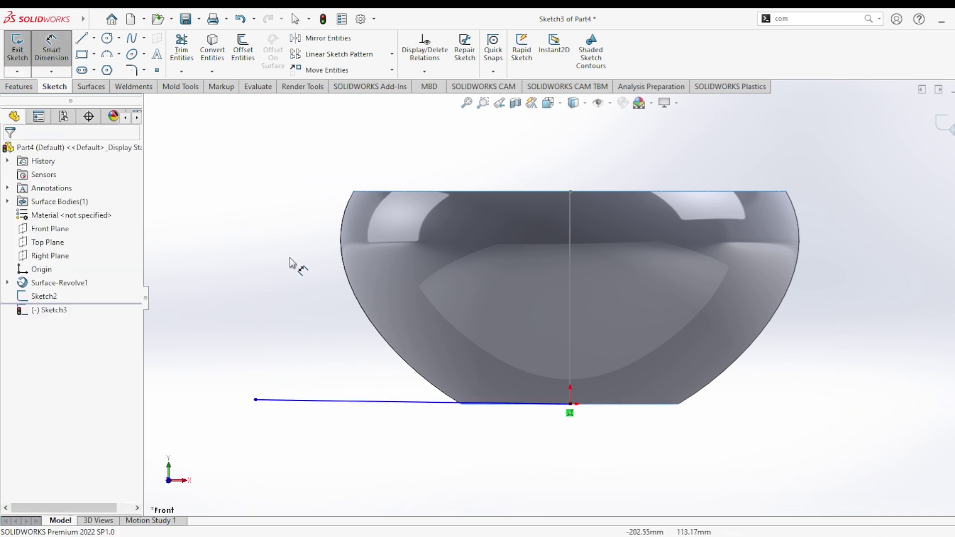
pyautogui.click(379, 402)
pyautogui.click(385, 448)
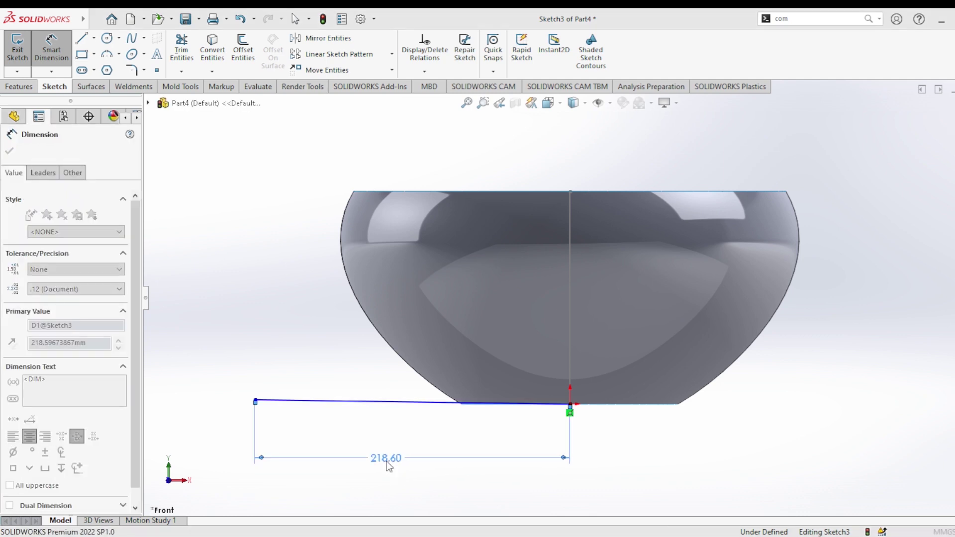
pyautogui.write('170')
pyautogui.press('Return')
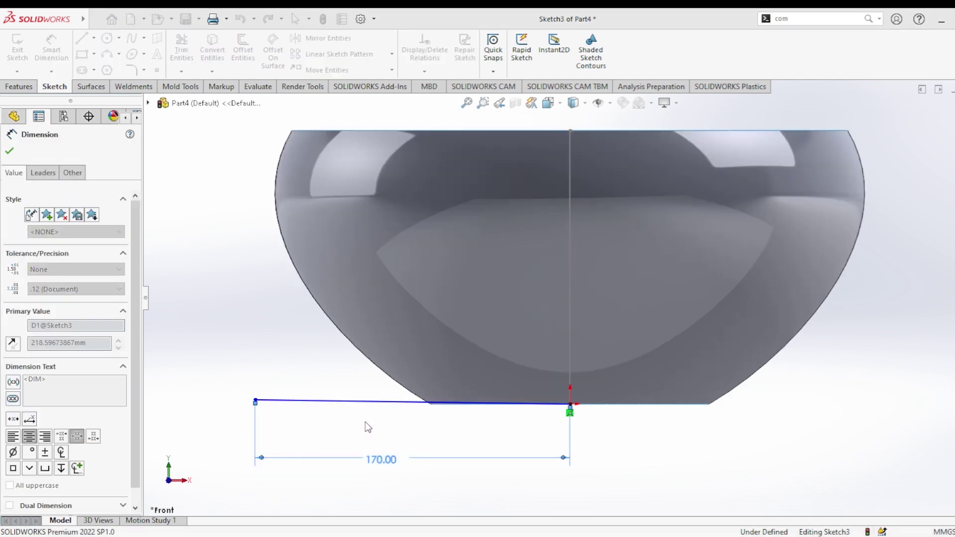
pyautogui.click(9, 151)
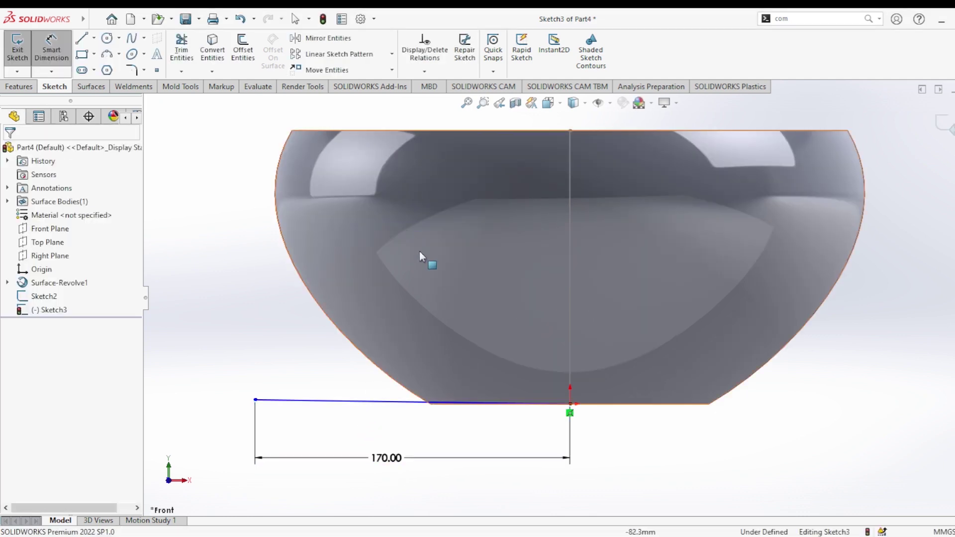
pyautogui.press('Escape')
pyautogui.press('f')
pyautogui.click(91, 86)
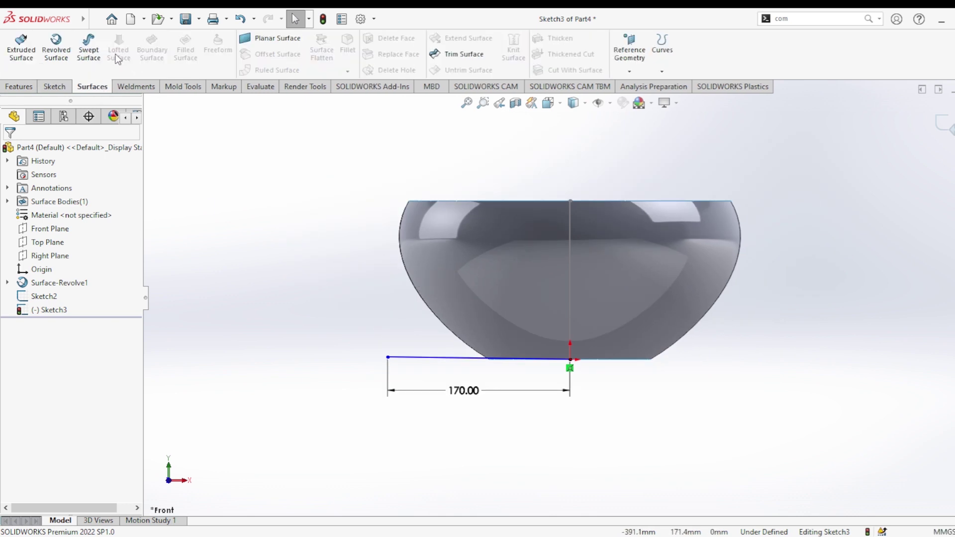
# Step: Sweep the horizontal line along the vertical line as a surface with a 90° twist
pyautogui.click(89, 52)
pyautogui.click(433, 358)
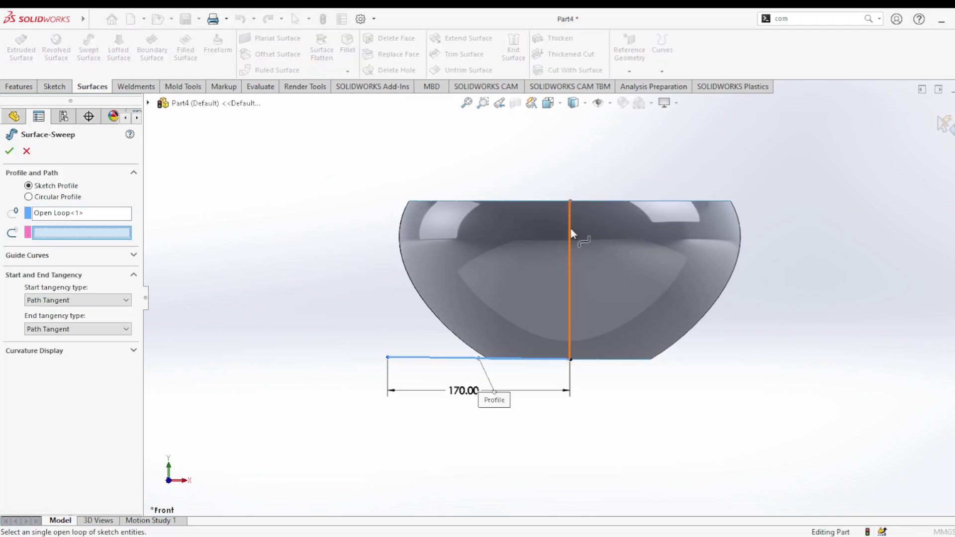
pyautogui.click(569, 234)
pyautogui.moveTo(451, 255); pyautogui.dragTo(503, 374, button='middle')
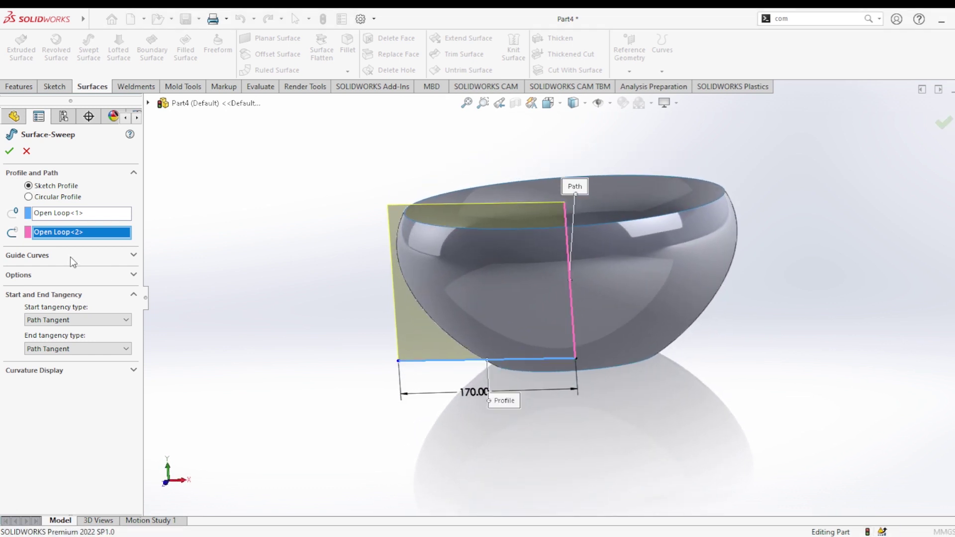
pyautogui.click(62, 276)
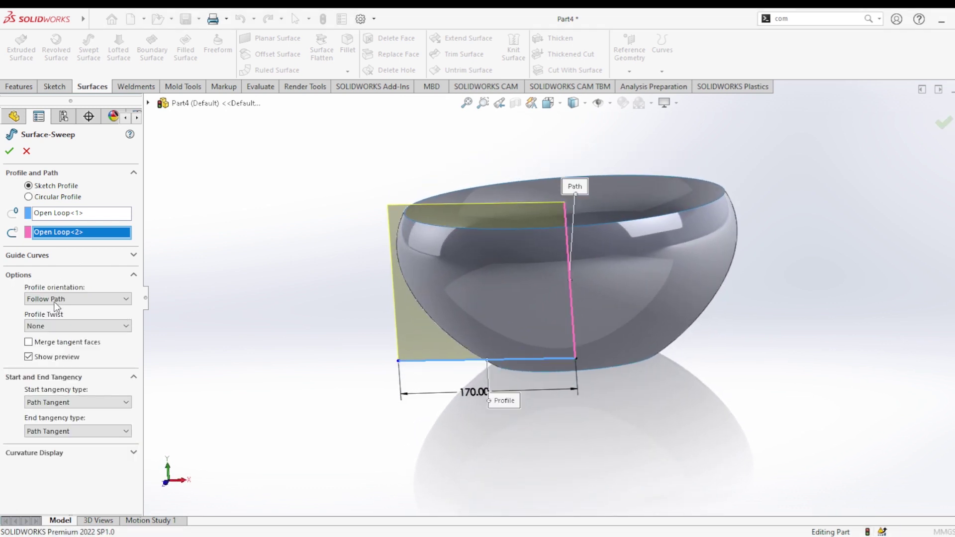
pyautogui.click(61, 344)
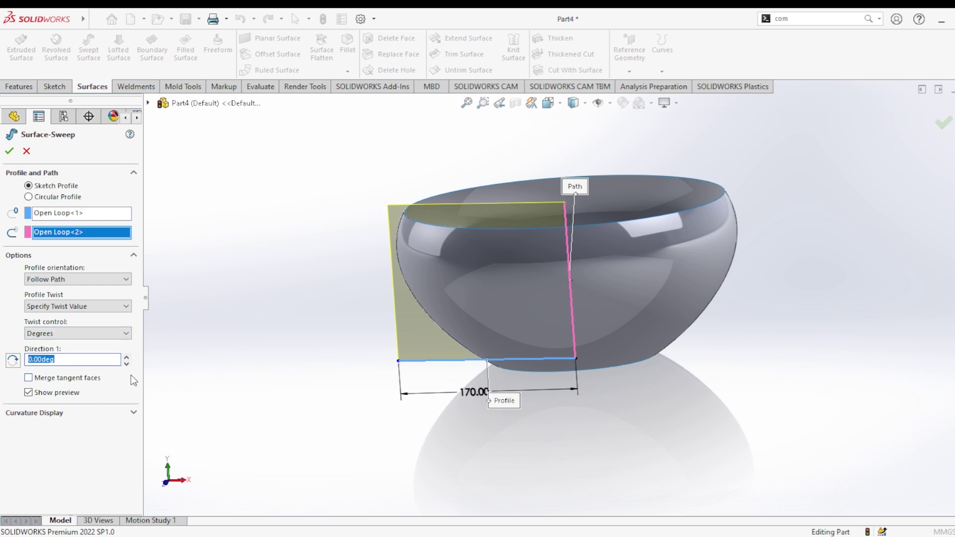
pyautogui.write('90')
pyautogui.press('Return')
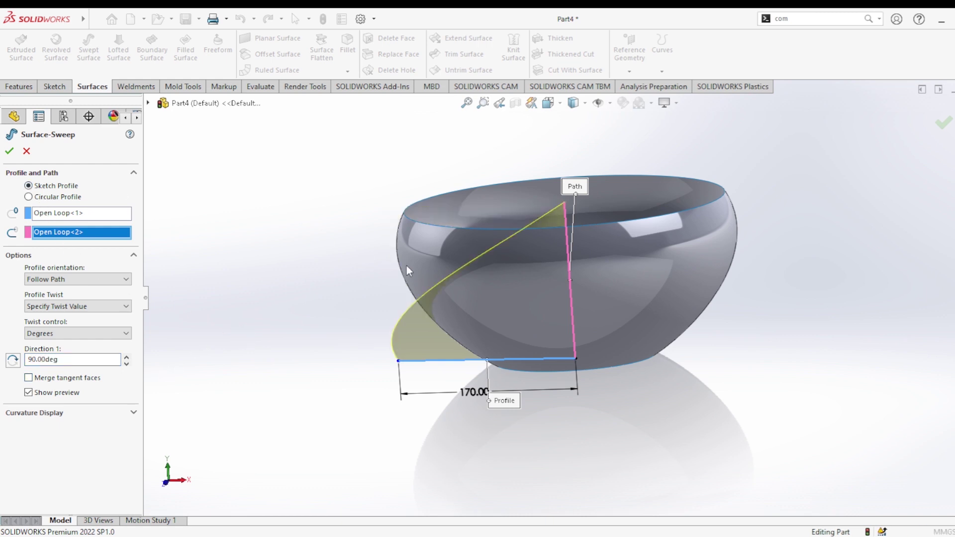
pyautogui.moveTo(406, 271); pyautogui.dragTo(518, 281, button='middle')
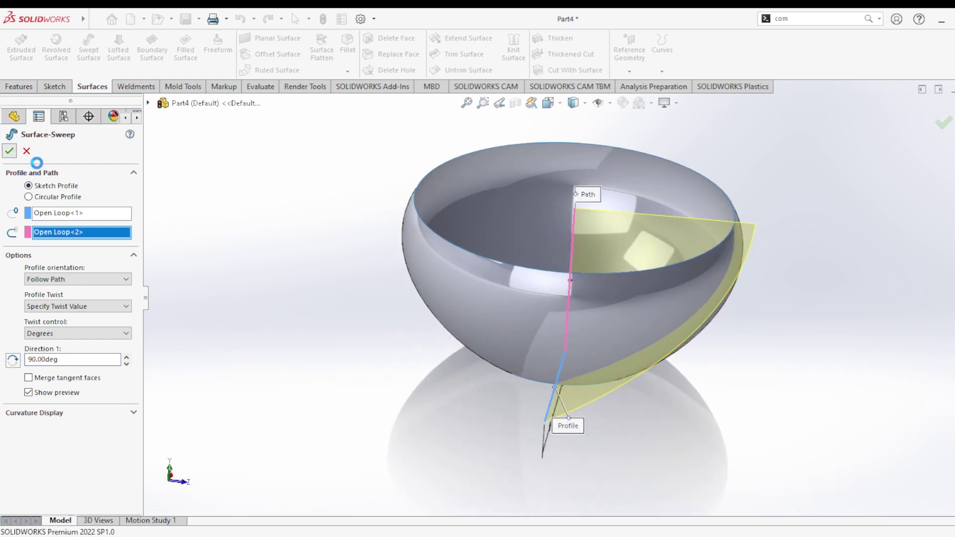
pyautogui.moveTo(571, 396)
pyautogui.mouseDown(button='middle')
pyautogui.moveTo(433, 340)
pyautogui.moveTo(833, 40)
pyautogui.mouseUp(button='middle')
pyautogui.click(792, 24)
pyautogui.write('mov')
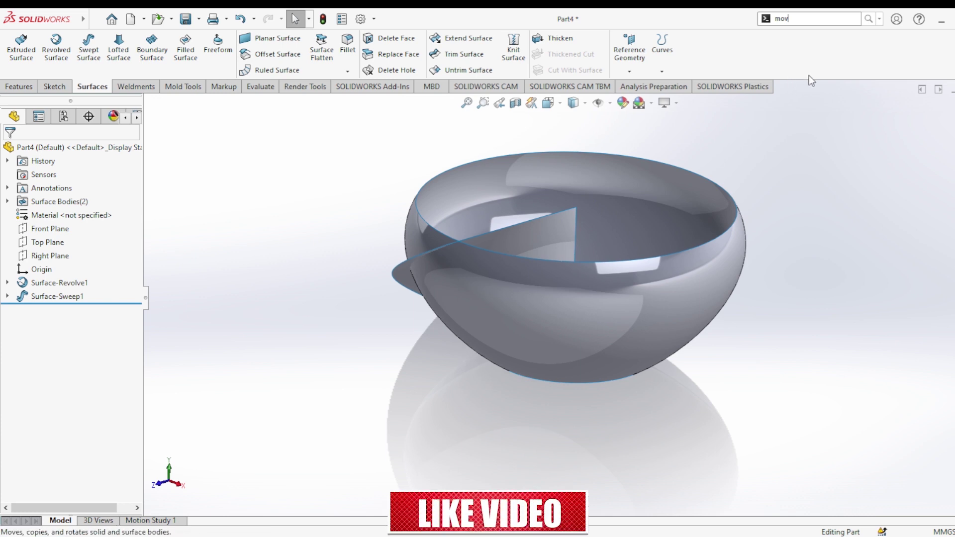
# Step: Copy the swept surface with Move/Copy Body, translating along its edge rather than the bowl axis
pyautogui.press('Return')
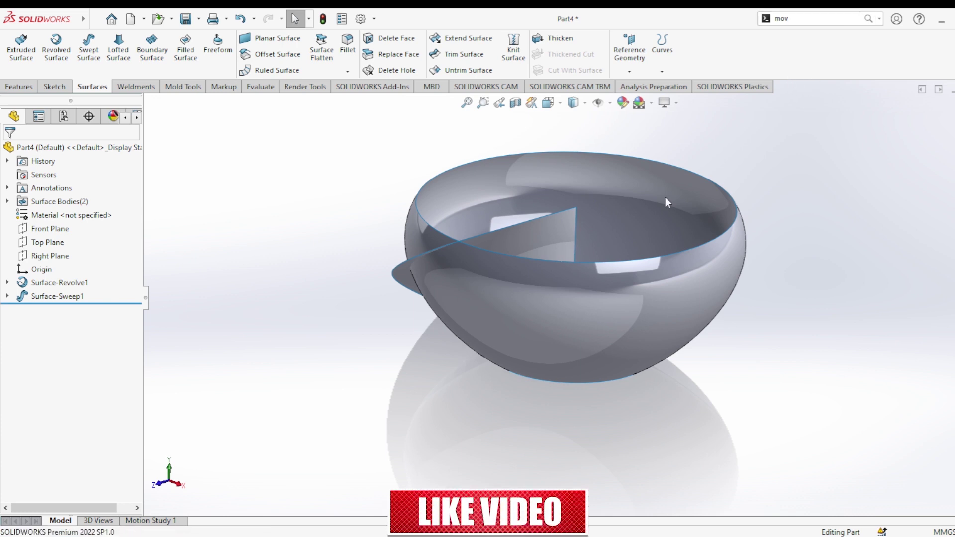
pyautogui.moveTo(664, 196)
pyautogui.mouseDown(button='middle')
pyautogui.moveTo(544, 264)
pyautogui.moveTo(518, 373)
pyautogui.mouseUp(button='middle')
pyautogui.click(497, 219)
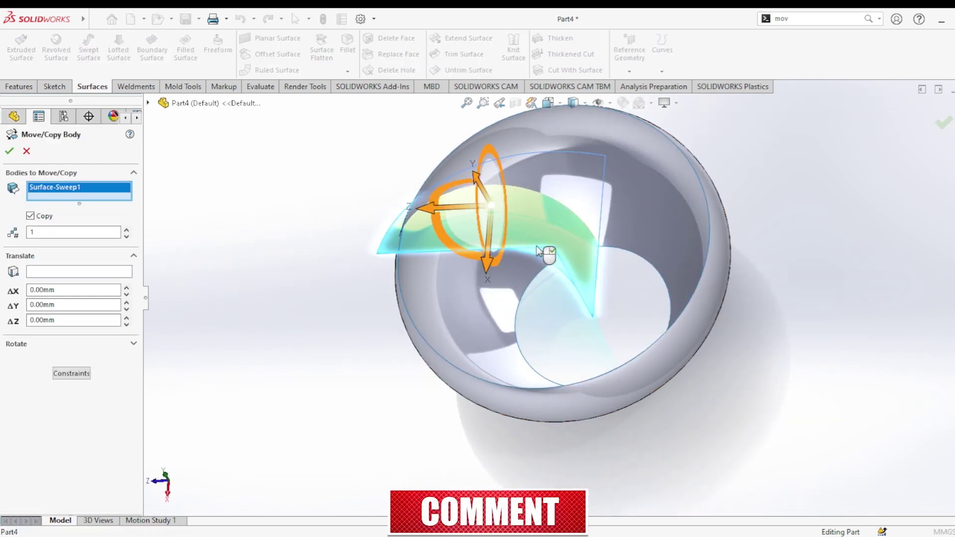
pyautogui.moveTo(537, 246)
pyautogui.mouseDown(button='middle')
pyautogui.moveTo(614, 208)
pyautogui.moveTo(572, 214)
pyautogui.mouseUp(button='middle')
pyautogui.click(55, 272)
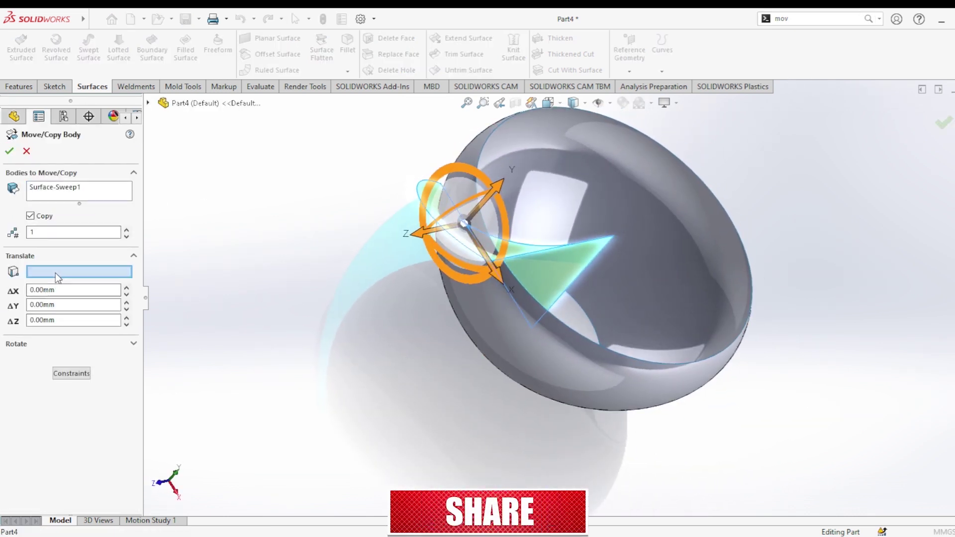
pyautogui.click(604, 250)
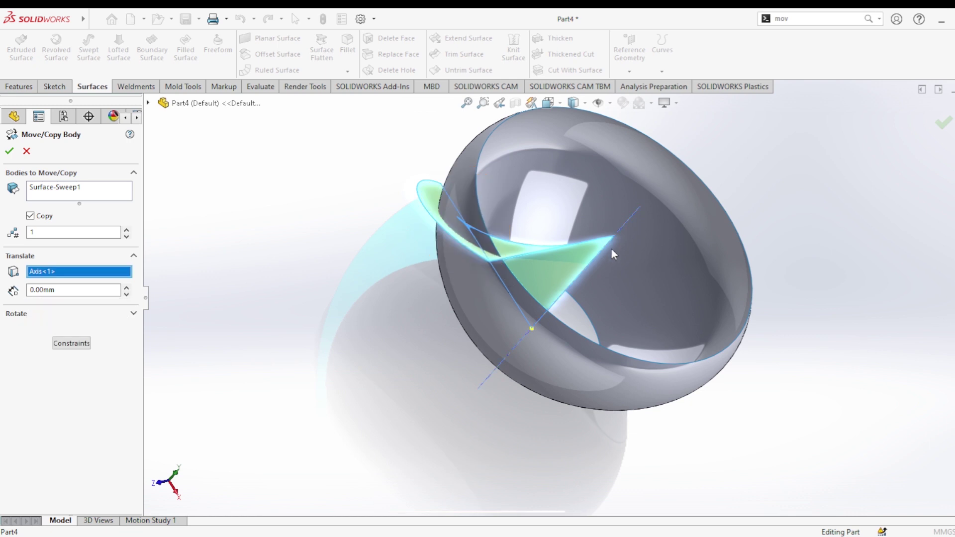
pyautogui.moveTo(607, 240); pyautogui.dragTo(198, 282, button='middle')
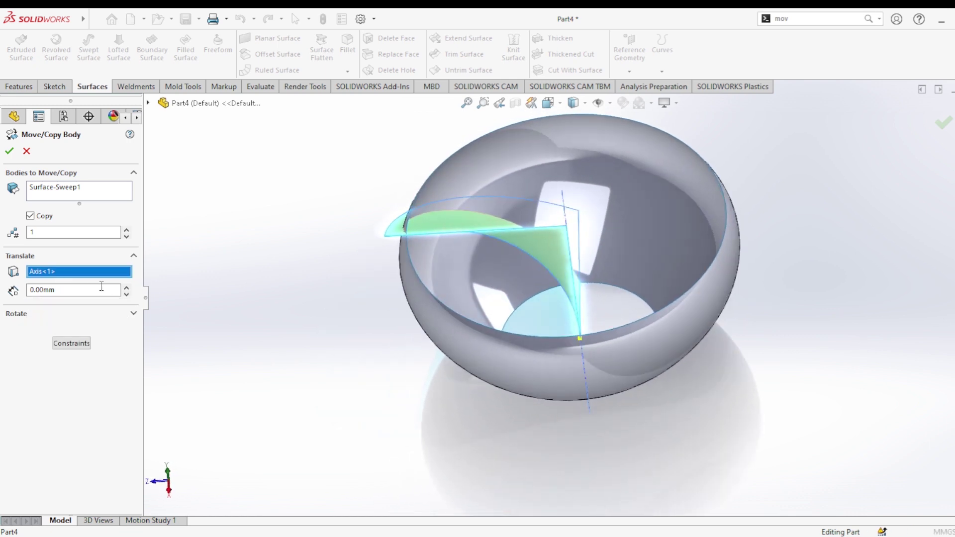
pyautogui.press('Delete')
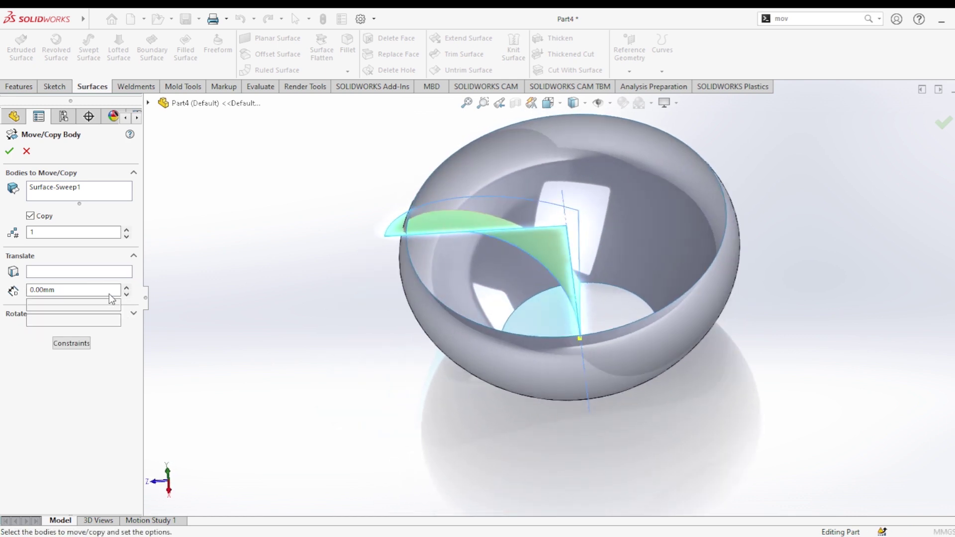
pyautogui.scroll(-4, 572, 246)
pyautogui.click(566, 249)
pyautogui.write('10')
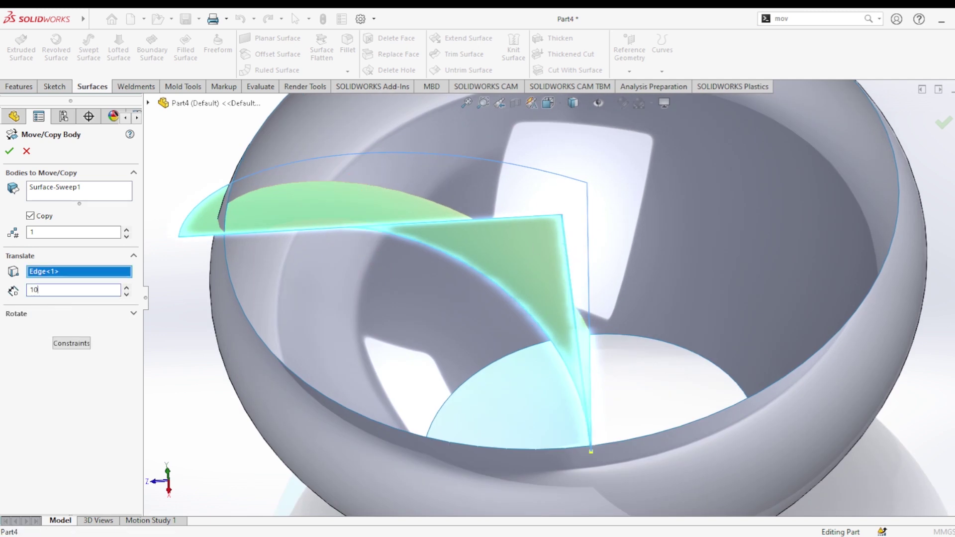
# Step: Set the copy count to 2 at 10 mm spacing and confirm the copies
pyautogui.moveTo(220, 389); pyautogui.dragTo(2, 232, button='middle')
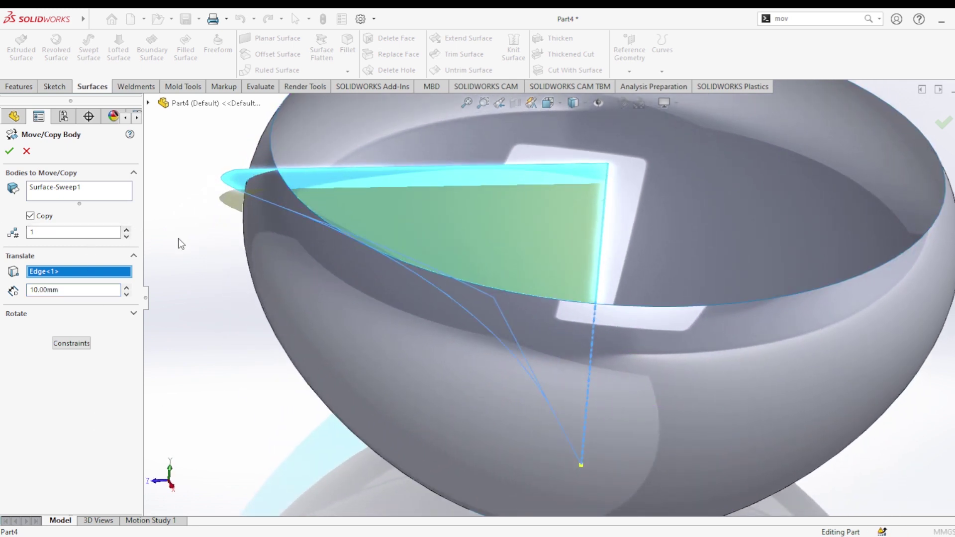
pyautogui.click(127, 230)
pyautogui.moveTo(221, 238); pyautogui.dragTo(296, 206, button='middle')
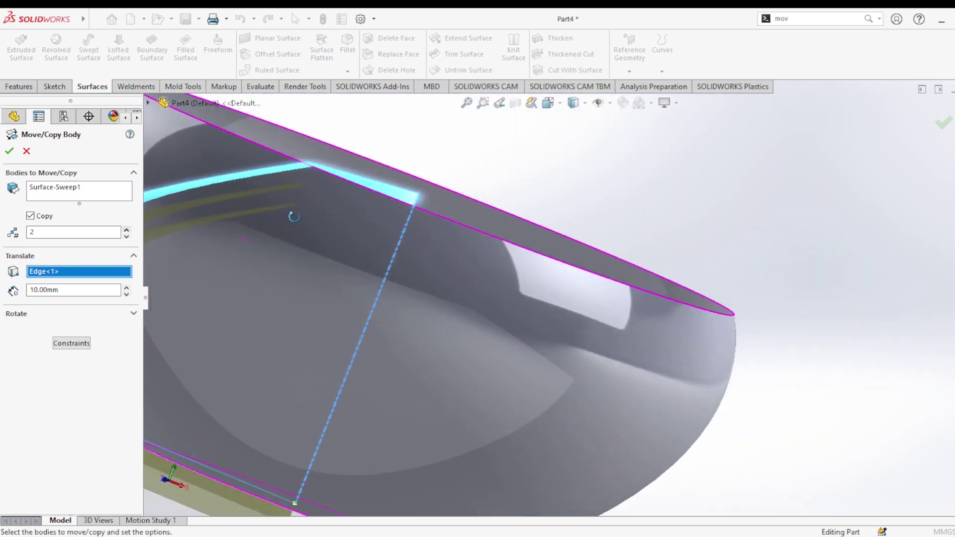
pyautogui.scroll(5, 296, 206)
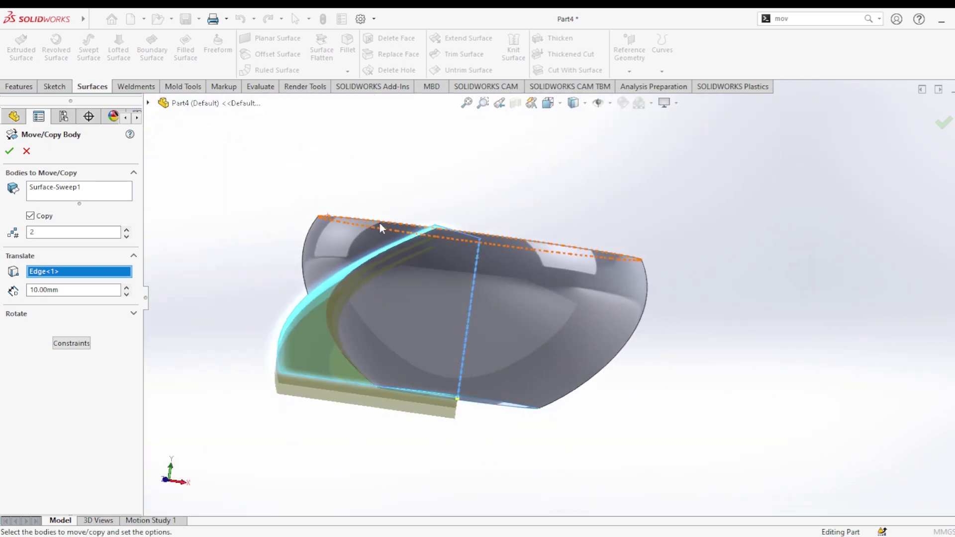
pyautogui.moveTo(379, 221)
pyautogui.mouseDown(button='middle')
pyautogui.moveTo(386, 335)
pyautogui.moveTo(520, 333)
pyautogui.moveTo(545, 356)
pyautogui.moveTo(488, 328)
pyautogui.mouseUp(button='middle')
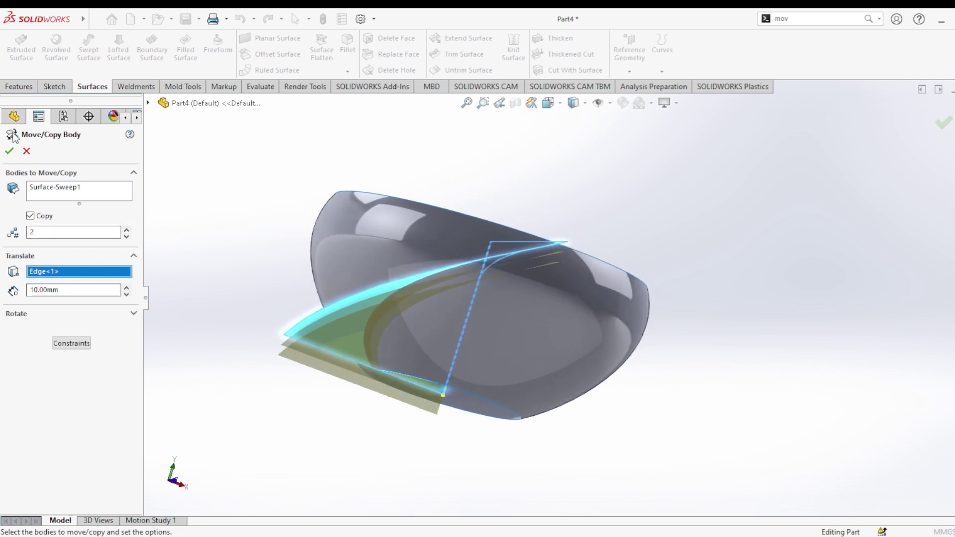
pyautogui.click(16, 149)
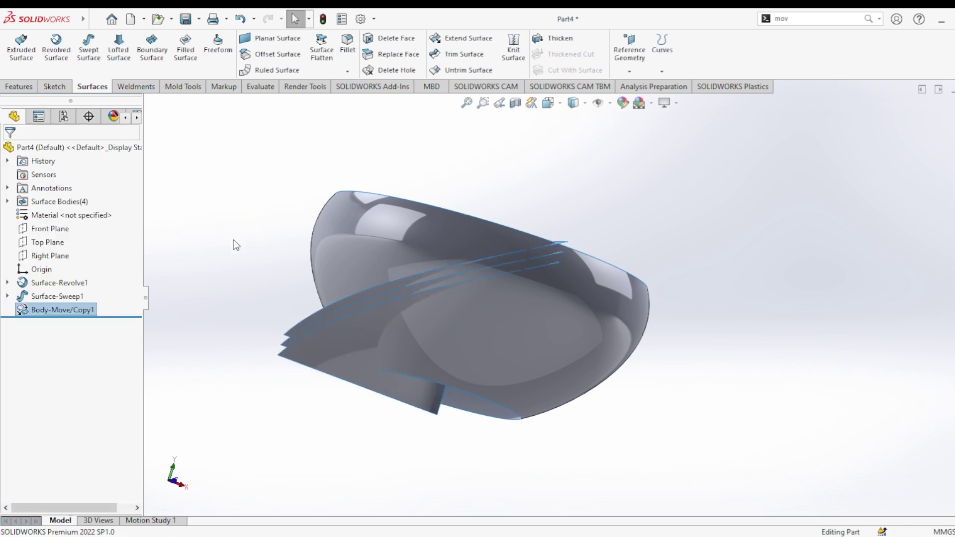
# Step: Offset the bowl surface by 10 mm in the reversed direction
pyautogui.moveTo(378, 349)
pyautogui.mouseDown(button='middle')
pyautogui.moveTo(262, 290)
pyautogui.moveTo(480, 194)
pyautogui.mouseUp(button='middle')
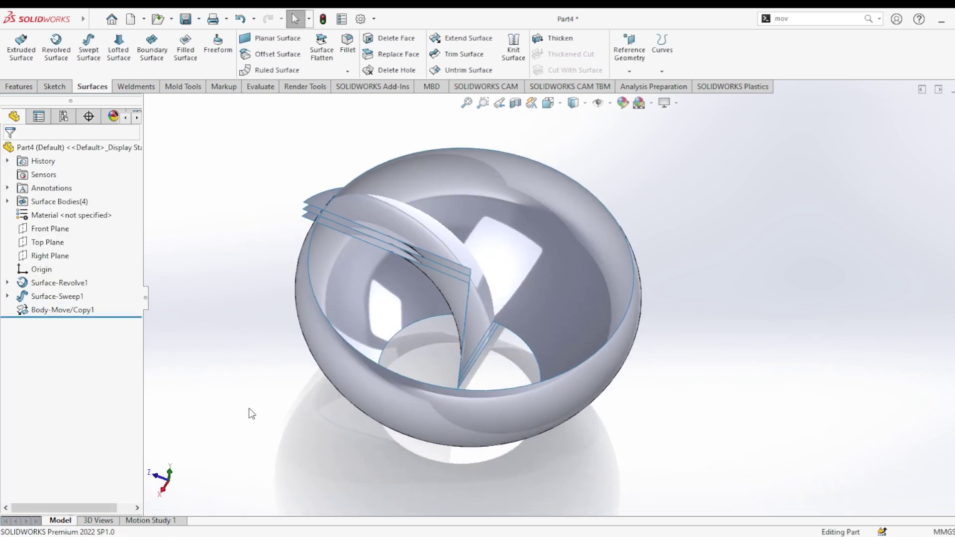
pyautogui.click(479, 194)
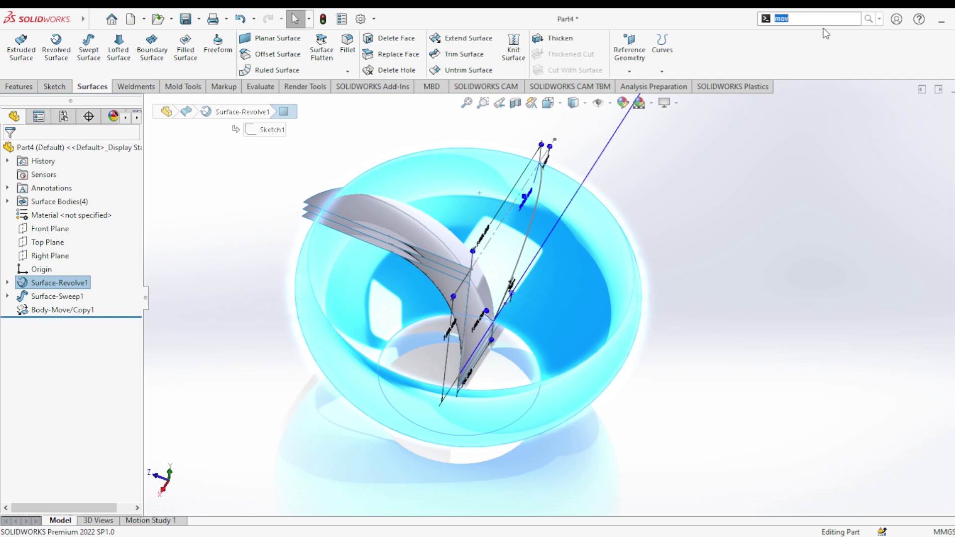
pyautogui.click(265, 56)
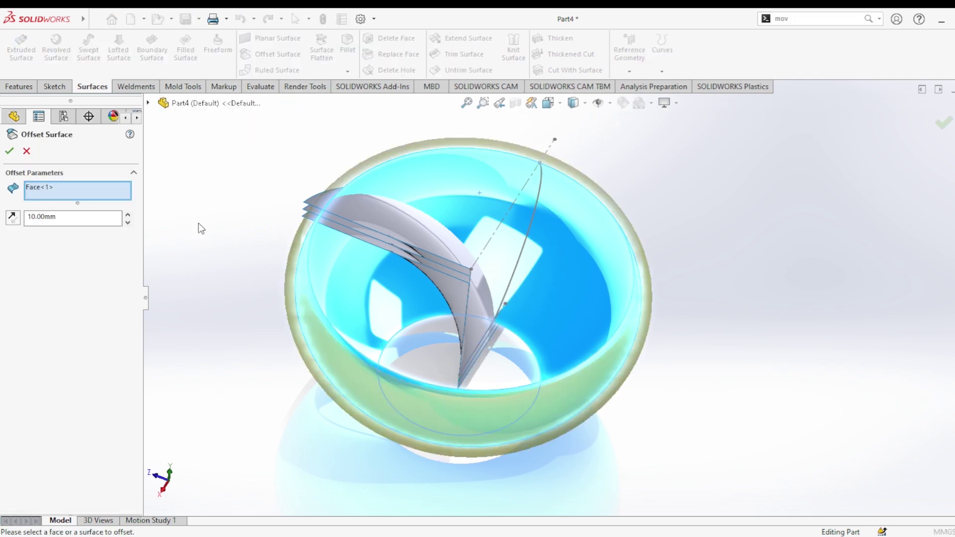
pyautogui.click(14, 218)
pyautogui.moveTo(336, 245)
pyautogui.mouseDown(button='middle')
pyautogui.moveTo(345, 237)
pyautogui.moveTo(323, 234)
pyautogui.mouseUp(button='middle')
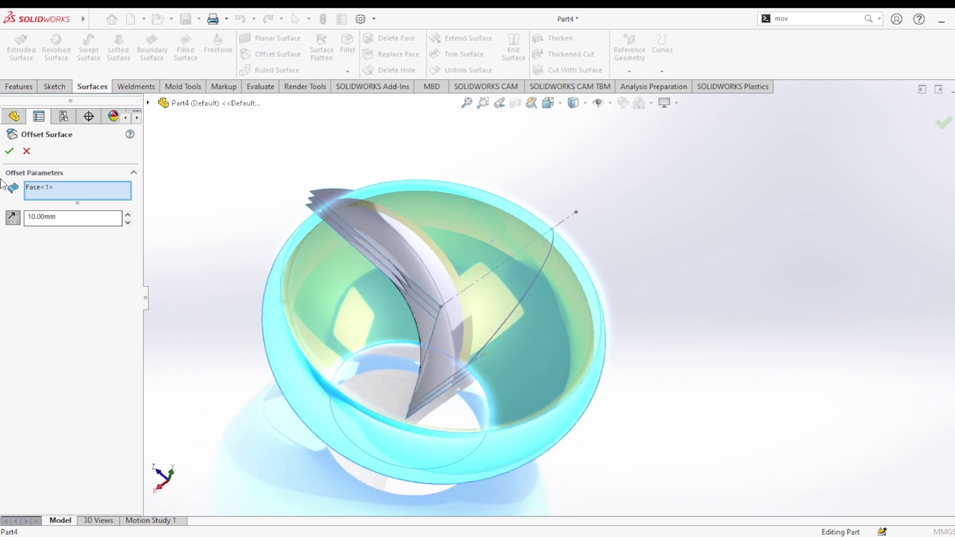
pyautogui.click(8, 152)
pyautogui.press('Return')
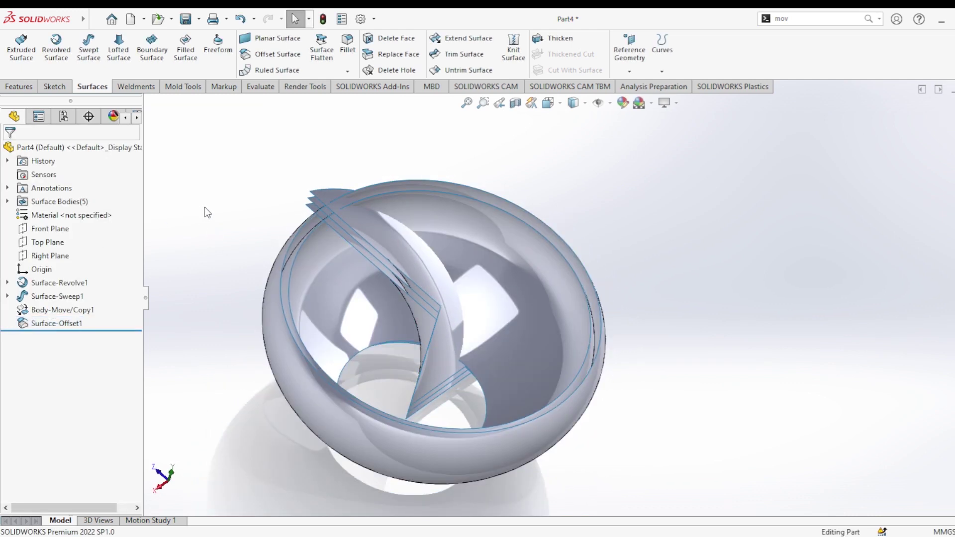
pyautogui.moveTo(205, 207)
pyautogui.mouseDown(button='middle')
pyautogui.moveTo(461, 475)
pyautogui.moveTo(383, 436)
pyautogui.moveTo(351, 223)
pyautogui.moveTo(392, 298)
pyautogui.mouseUp(button='middle')
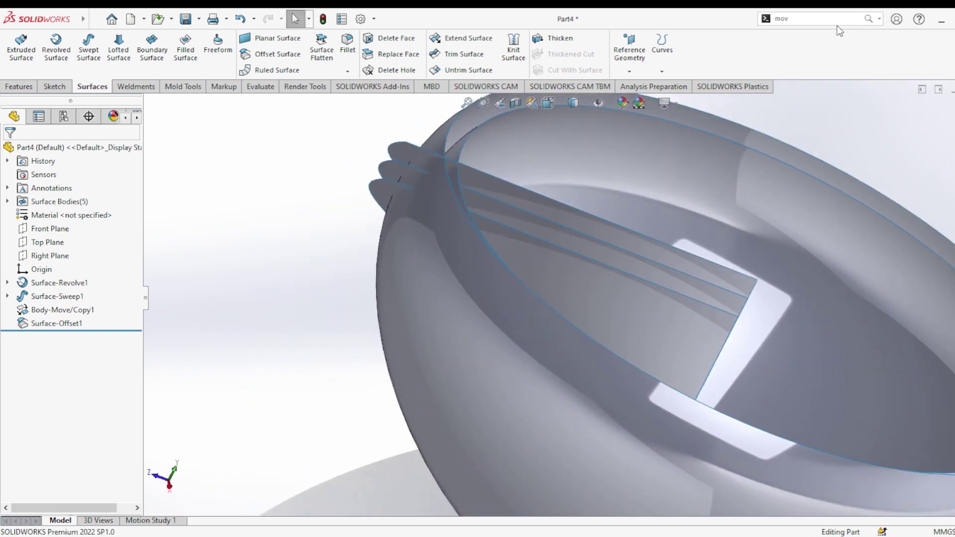
# Step: Find Intersection Curve via the command search ('nter') and start it in a 3D sketch
pyautogui.click(762, 26)
pyautogui.write('nt')
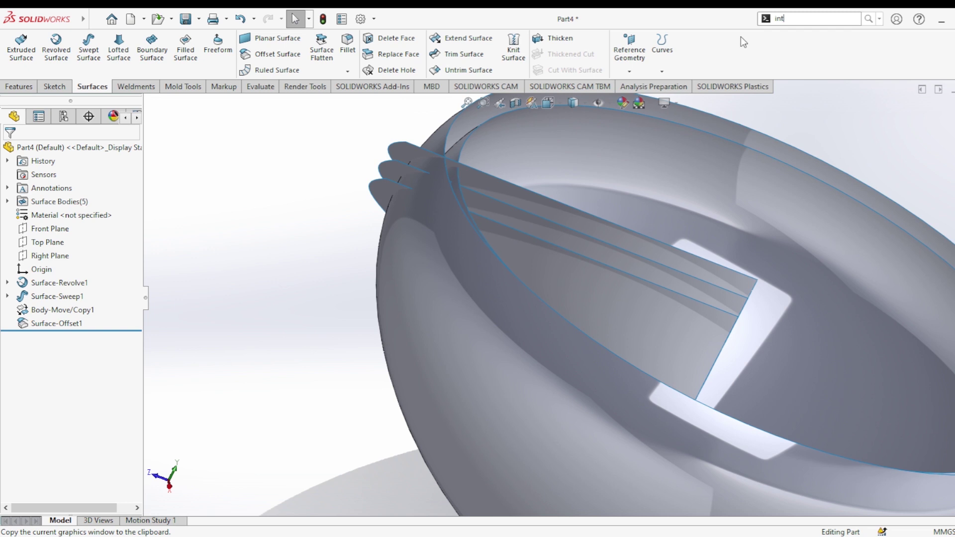
pyautogui.write('er')
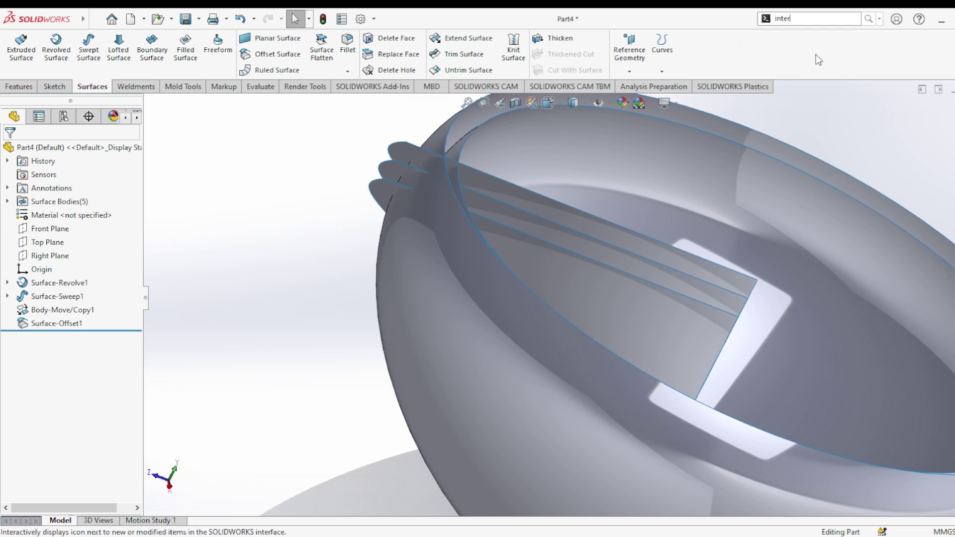
pyautogui.click(822, 48)
pyautogui.scroll(5, 523, 223)
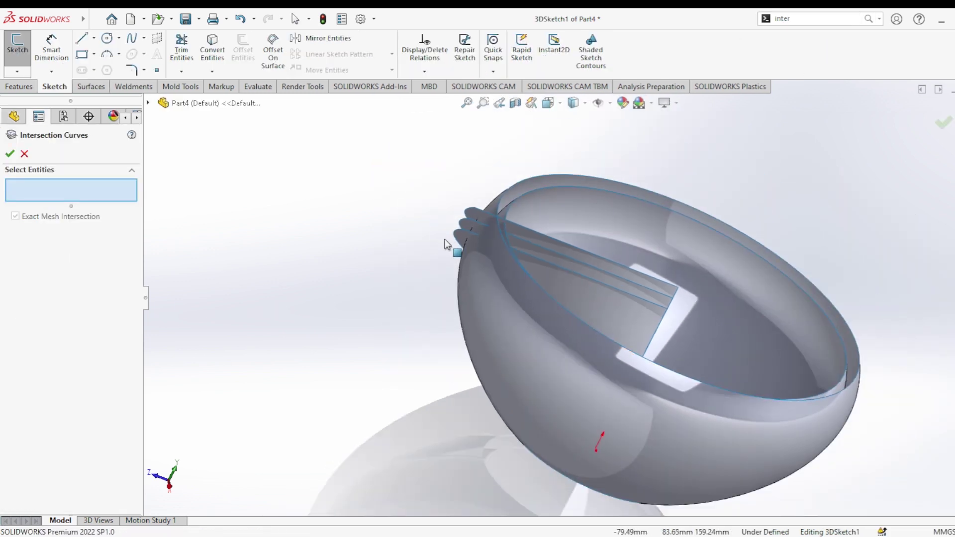
pyautogui.moveTo(452, 248)
pyautogui.mouseDown(button='middle')
pyautogui.moveTo(489, 347)
pyautogui.moveTo(558, 327)
pyautogui.mouseUp(button='middle')
# Step: Pick the bowl and swept surfaces and create their intersection curves
pyautogui.click(540, 317)
pyautogui.scroll(-3, 493, 261)
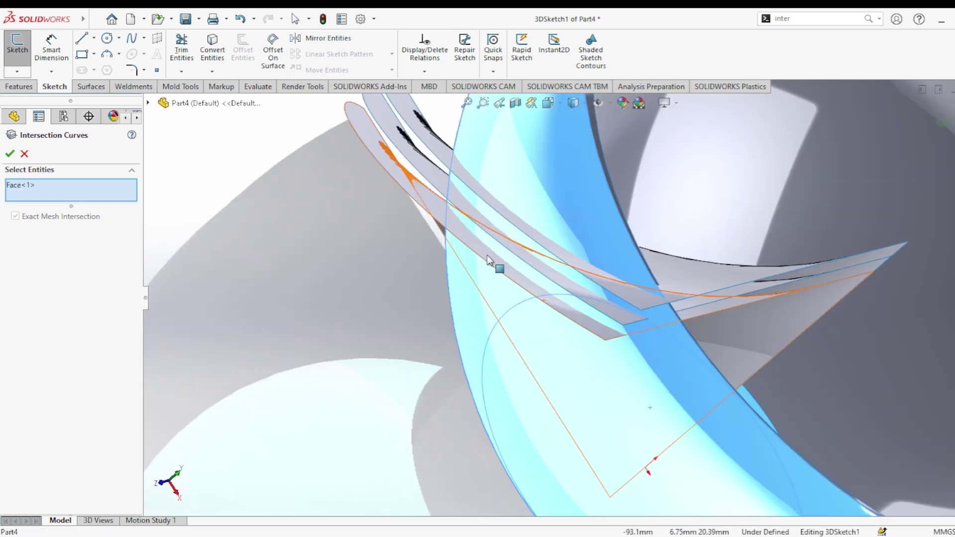
pyautogui.click(492, 256)
pyautogui.moveTo(491, 256); pyautogui.dragTo(518, 175, button='middle')
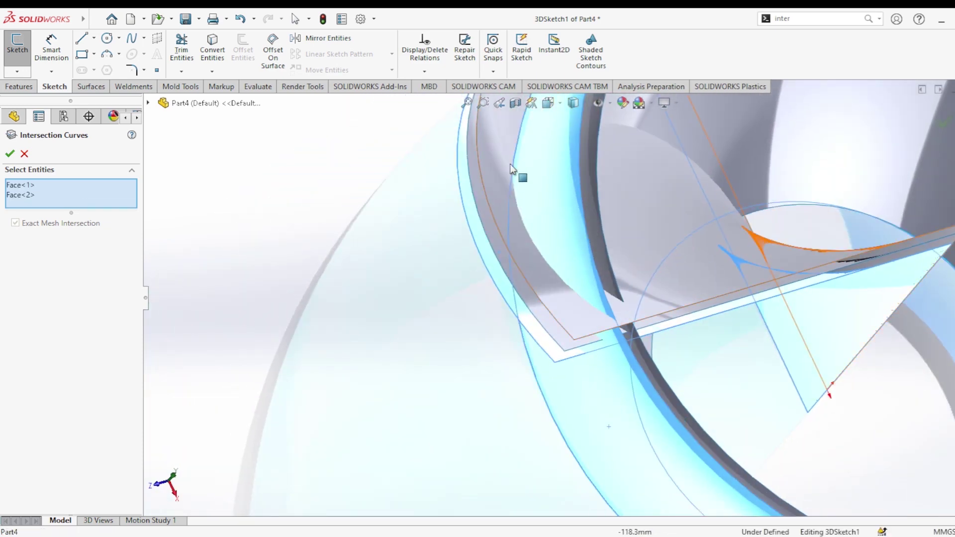
pyautogui.click(510, 157)
pyautogui.click(10, 155)
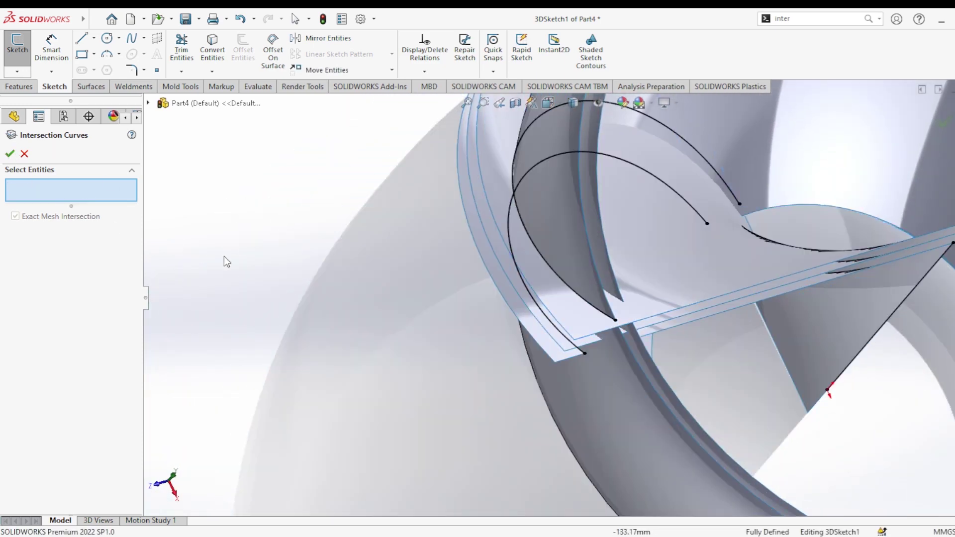
# Step: Close the intersection command and exit the 3D sketch
pyautogui.scroll(3, 337, 265)
pyautogui.moveTo(422, 240); pyautogui.dragTo(733, 87, button='middle')
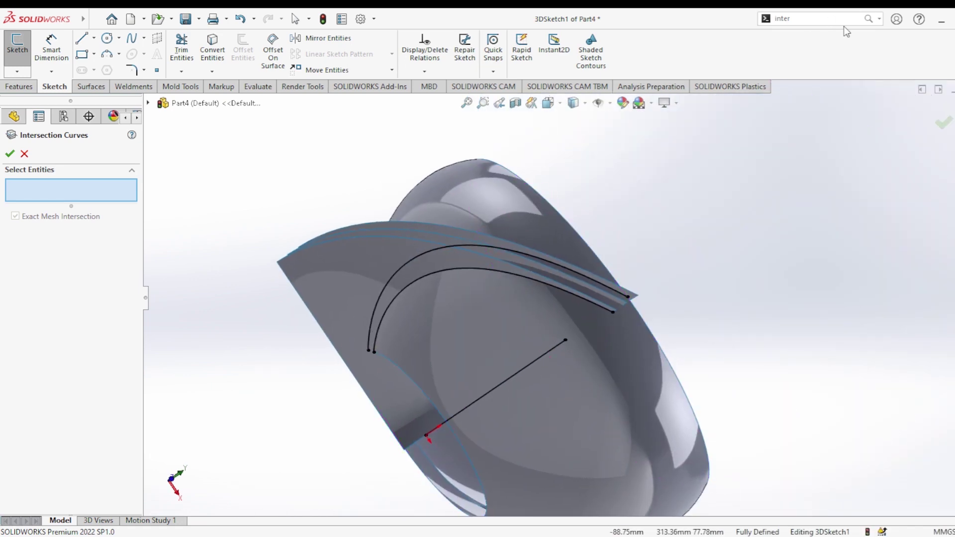
pyautogui.press('Escape')
pyautogui.moveTo(716, 145)
pyautogui.mouseDown(button='middle')
pyautogui.moveTo(680, 189)
pyautogui.moveTo(711, 174)
pyautogui.mouseUp(button='middle')
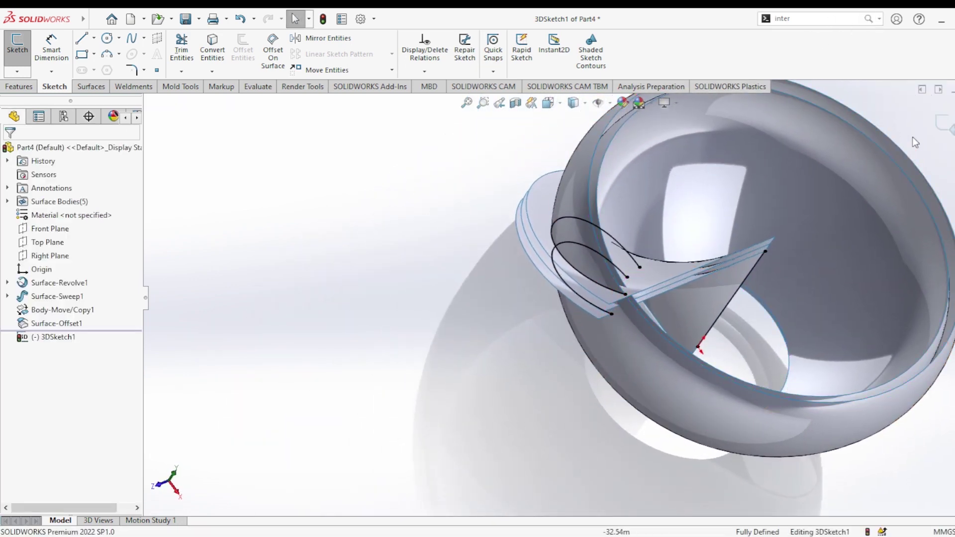
pyautogui.click(945, 125)
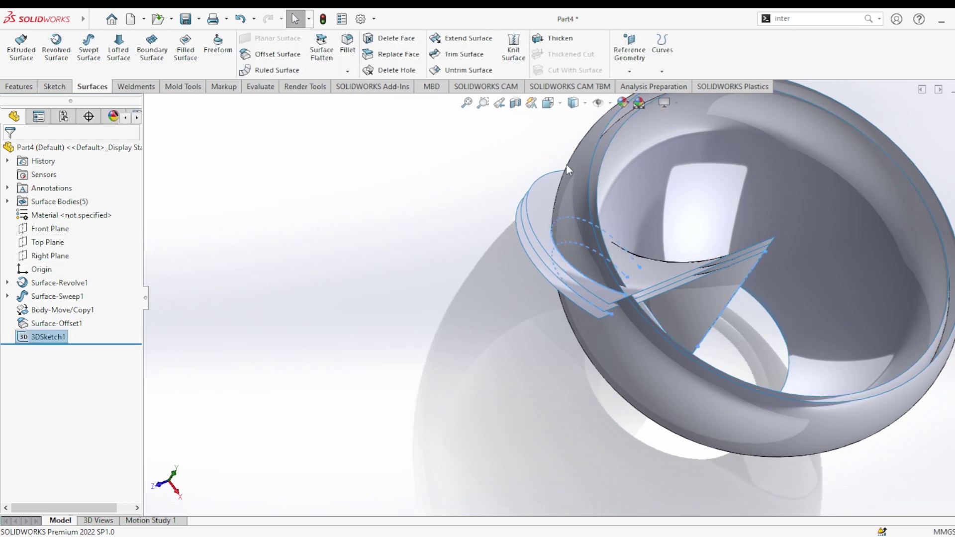
# Step: Intersect the bowl's inner face with the second face in a new Intersection Curves sketch
pyautogui.click(803, 45)
pyautogui.scroll(-3, 604, 212)
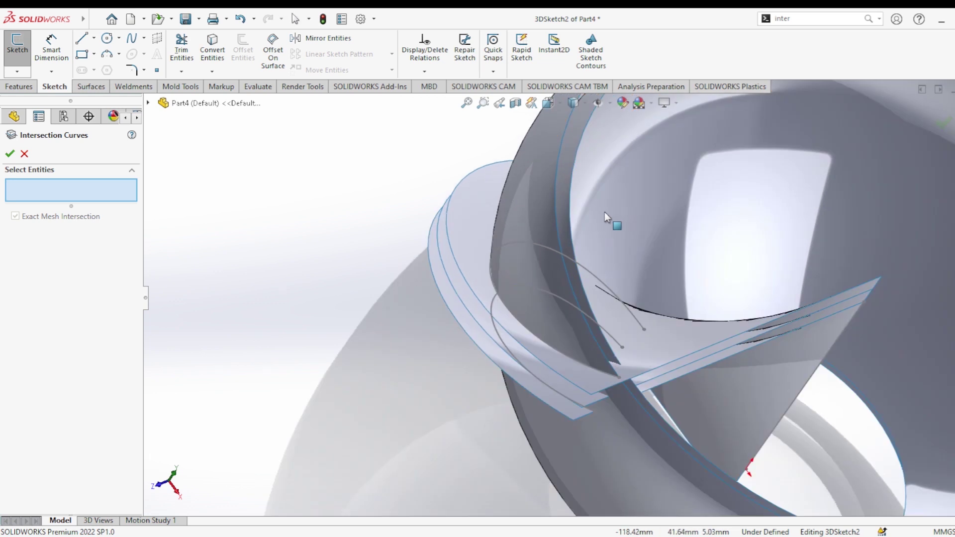
pyautogui.click(630, 175)
pyautogui.click(456, 281)
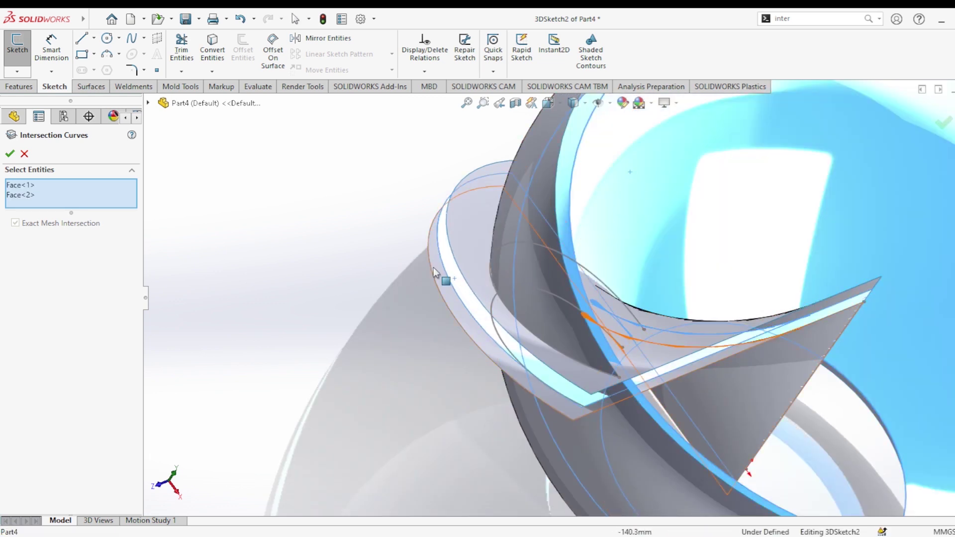
pyautogui.click(9, 154)
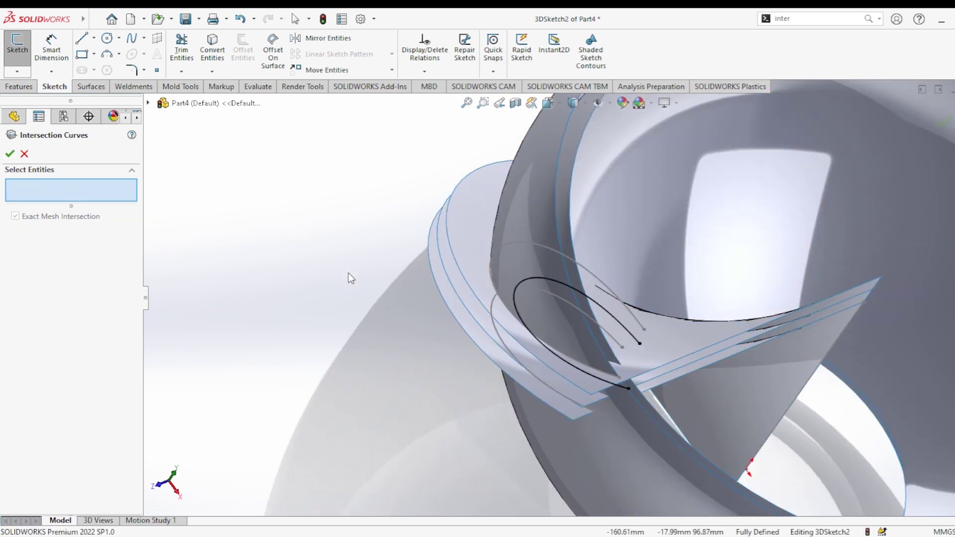
# Step: Confirm the intersection curves and exit the finished 3DSketch2
pyautogui.moveTo(348, 273); pyautogui.dragTo(371, 264, button='middle')
pyautogui.scroll(3, 517, 261)
pyautogui.moveTo(515, 259); pyautogui.dragTo(552, 269, button='middle')
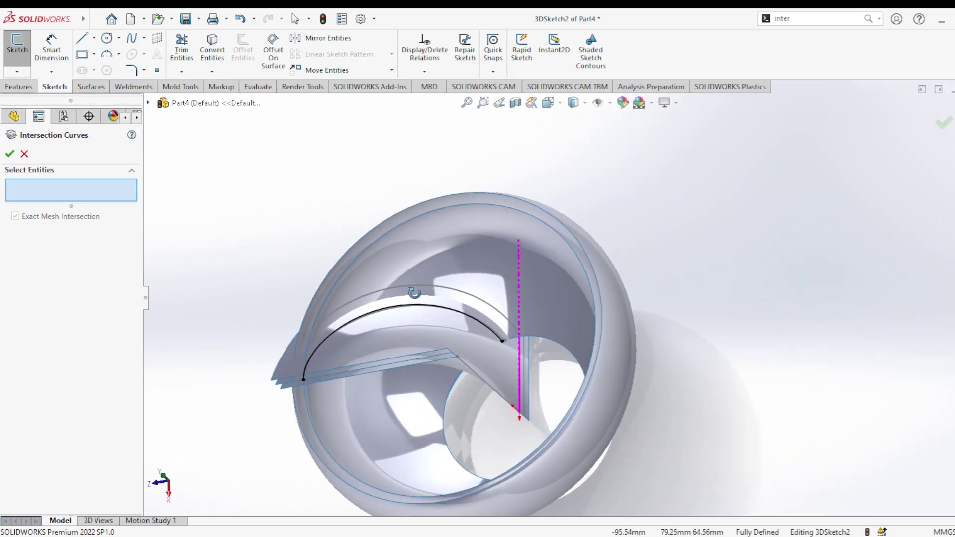
pyautogui.click(947, 126)
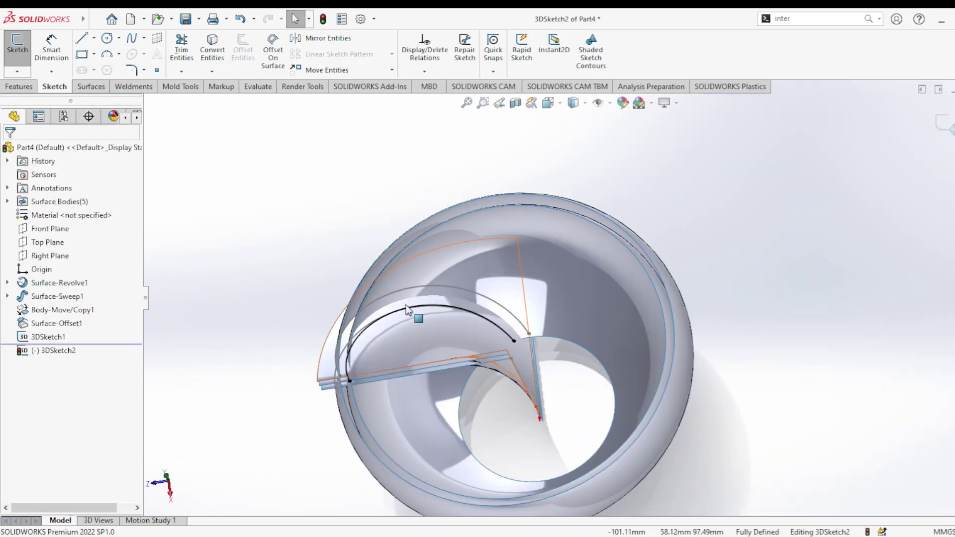
pyautogui.moveTo(418, 318)
pyautogui.mouseDown(button='middle')
pyautogui.moveTo(412, 331)
pyautogui.moveTo(434, 262)
pyautogui.mouseUp(button='middle')
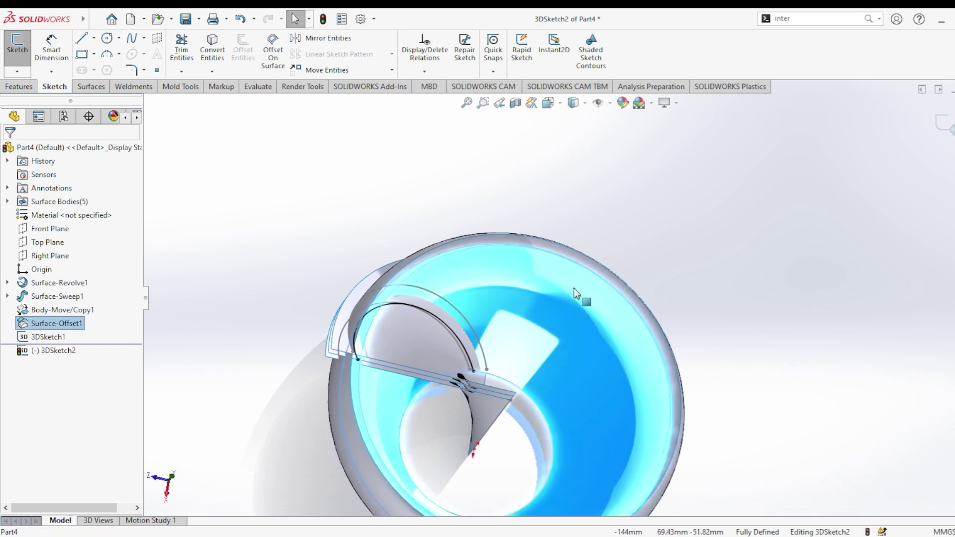
pyautogui.click(943, 124)
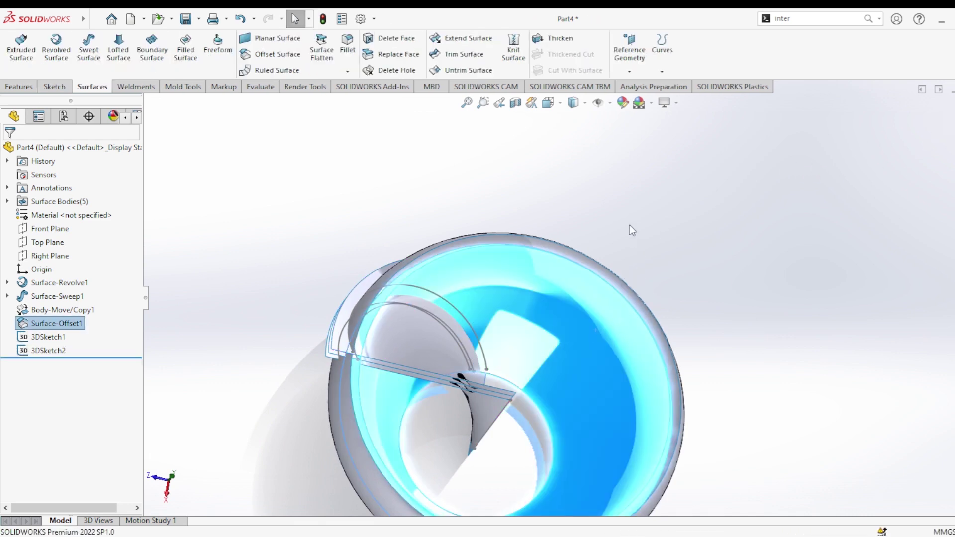
pyautogui.click(562, 295)
# Step: Hide the Surface-Revolve1 bowl surface
pyautogui.click(593, 225)
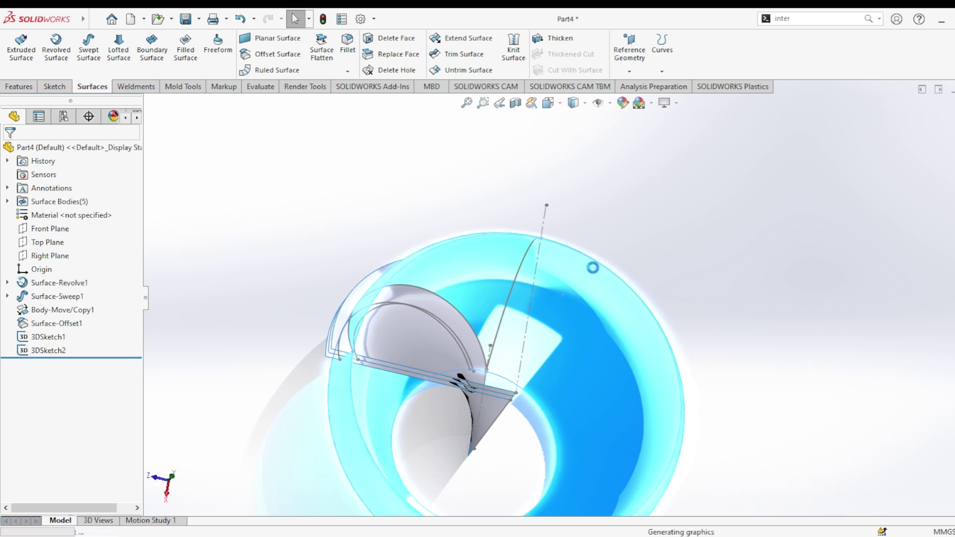
pyautogui.moveTo(597, 294)
pyautogui.mouseDown(button='middle')
pyautogui.moveTo(488, 325)
pyautogui.moveTo(470, 374)
pyautogui.mouseUp(button='middle')
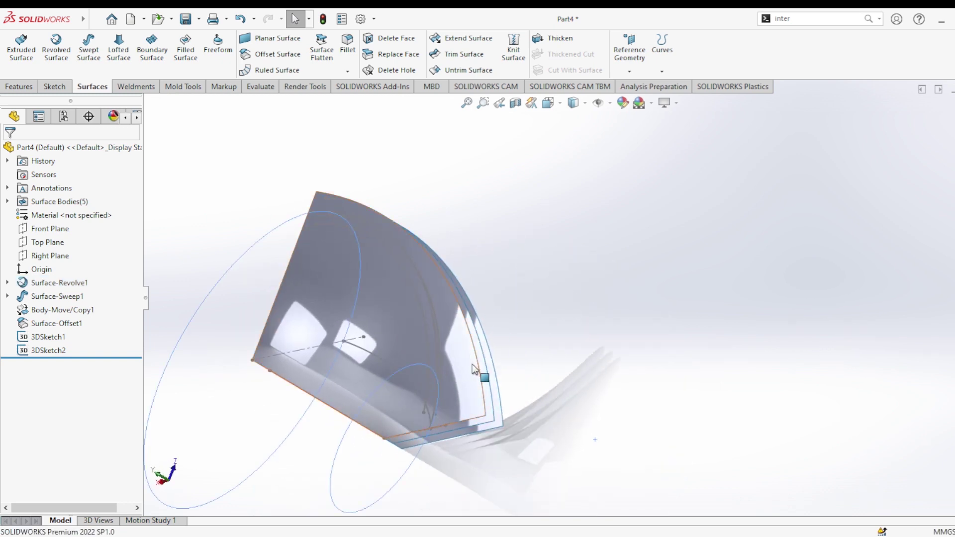
pyautogui.click(470, 374)
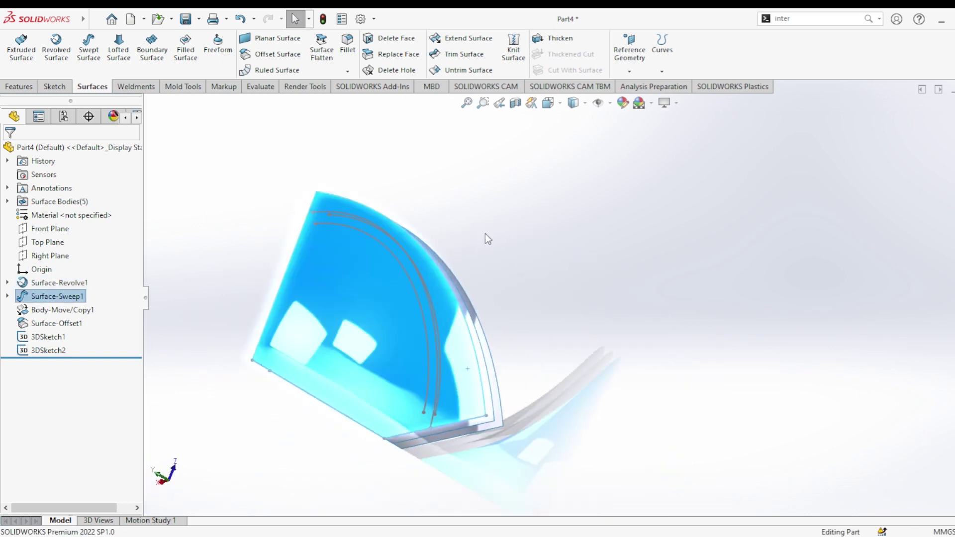
pyautogui.click(484, 234)
# Step: Make the Body-Move/Copy1 surface body transparent, then hide it
pyautogui.click(460, 355)
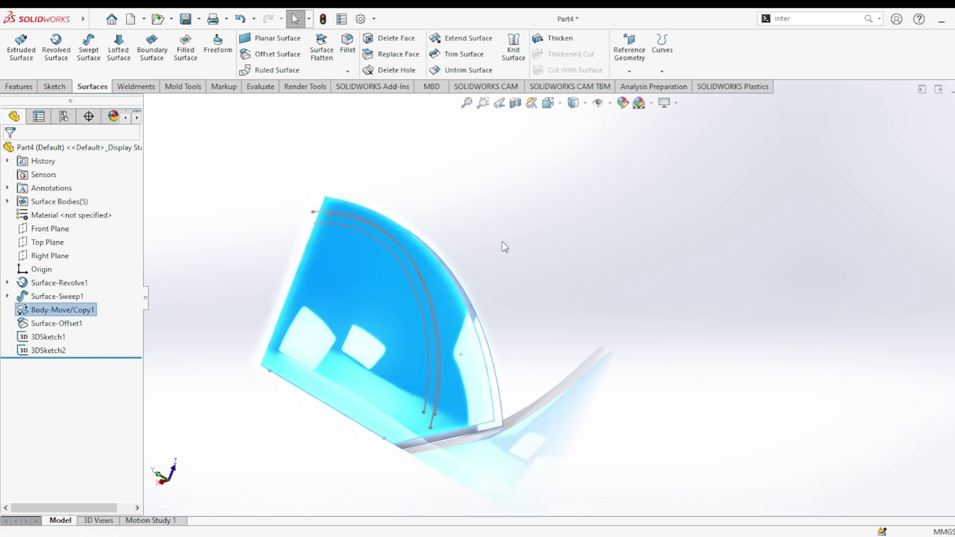
pyautogui.click(464, 344)
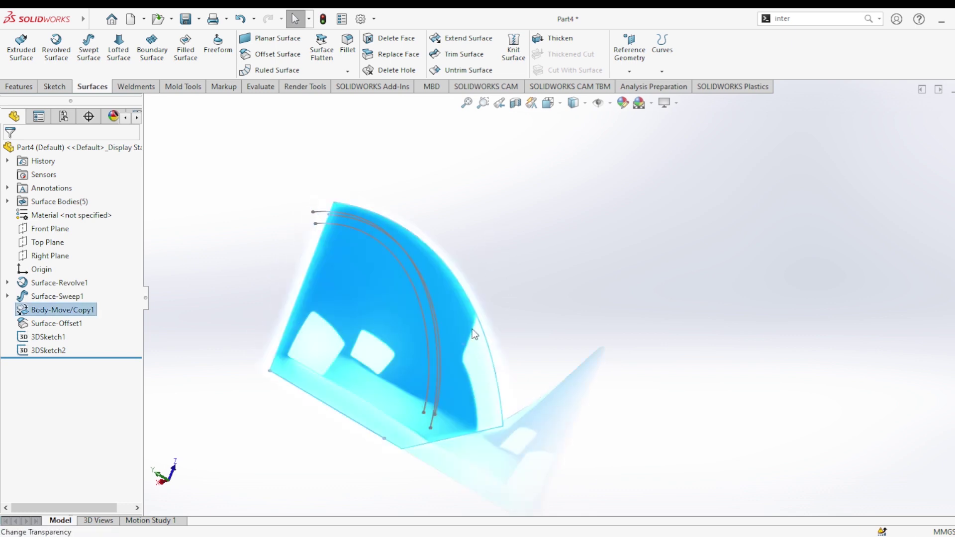
pyautogui.press('Tab')
pyautogui.moveTo(528, 326)
pyautogui.mouseDown(button='middle')
pyautogui.moveTo(490, 377)
pyautogui.moveTo(526, 319)
pyautogui.mouseUp(button='middle')
# Step: Loft Surface-Loft1 as a thin strip between two open intersection-curve loops
pyautogui.click(124, 55)
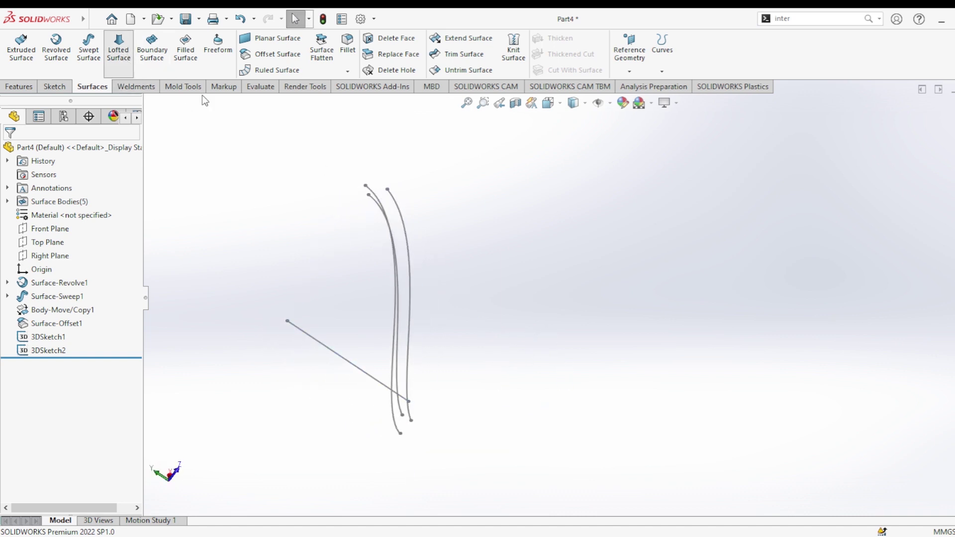
pyautogui.moveTo(437, 272); pyautogui.dragTo(442, 326, button='middle')
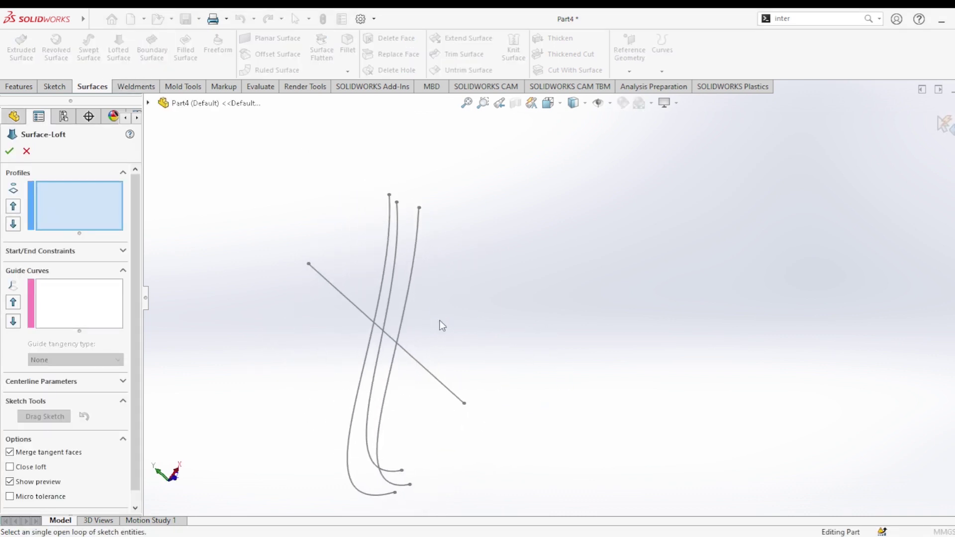
pyautogui.click(418, 227)
pyautogui.click(397, 228)
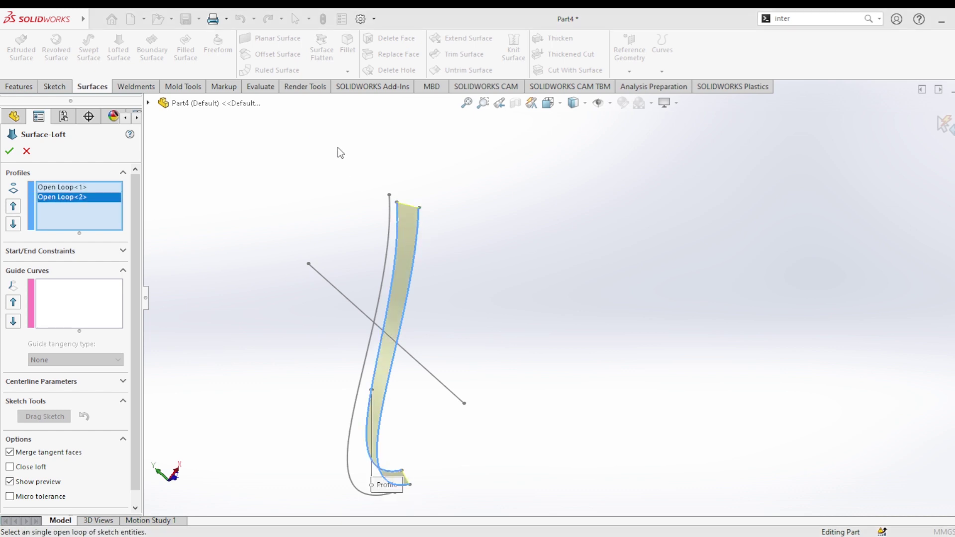
pyautogui.click(10, 152)
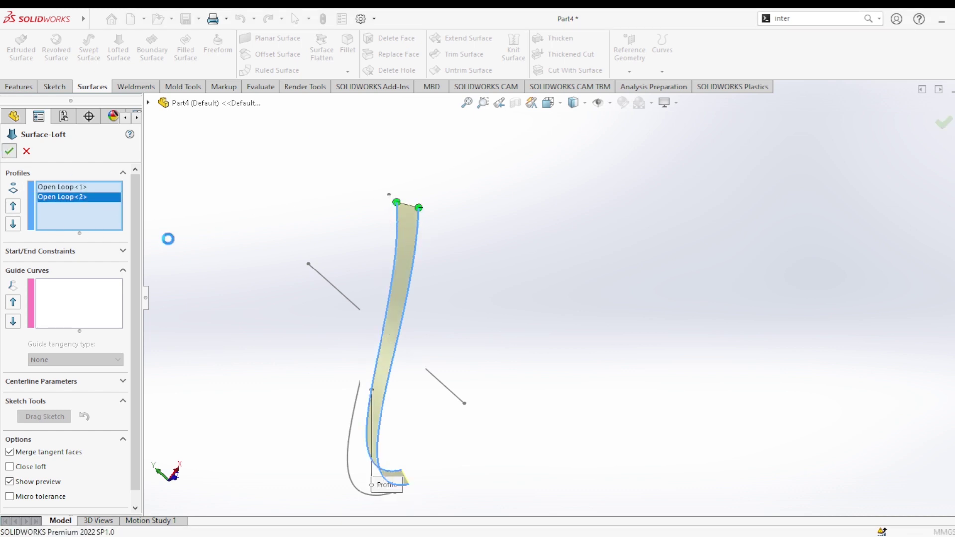
pyautogui.moveTo(499, 314); pyautogui.dragTo(464, 321, button='middle')
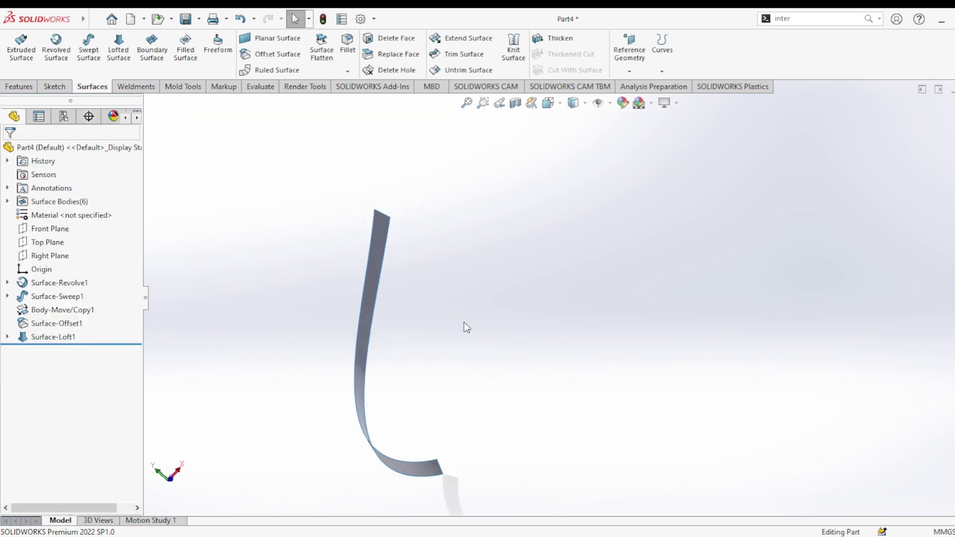
# Step: Expand Surface-Loft1 and toggle 3DSketch1's curves hidden, then visible again
pyautogui.click(7, 337)
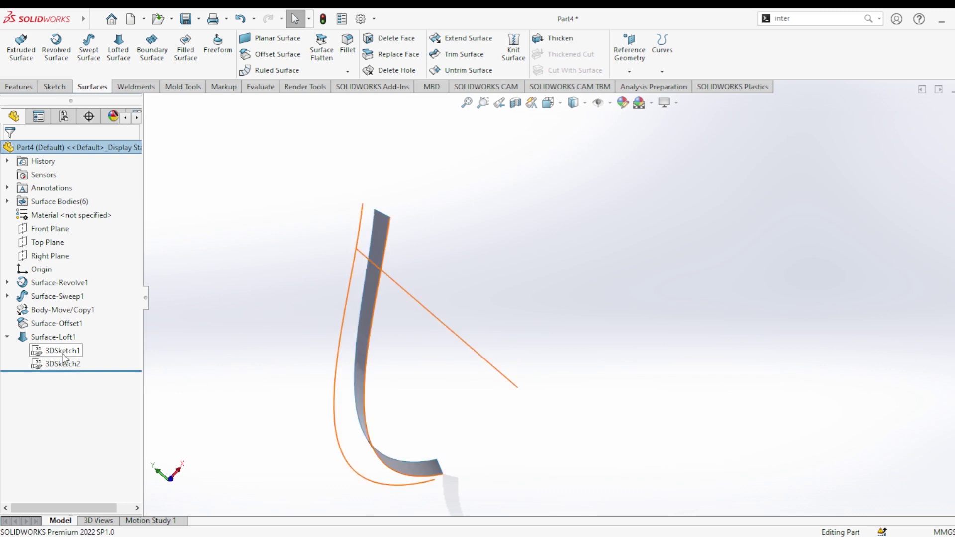
pyautogui.click(62, 353)
pyautogui.click(301, 313)
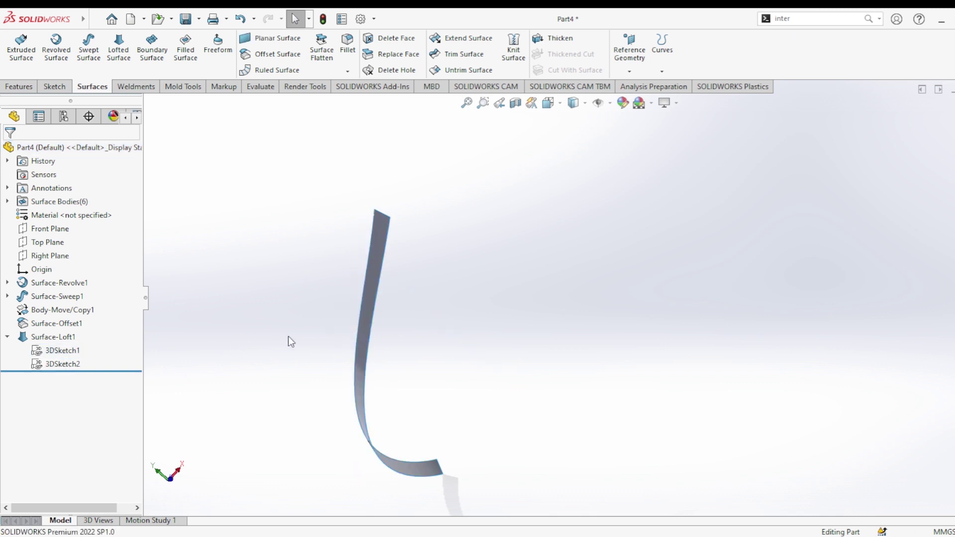
pyautogui.click(55, 351)
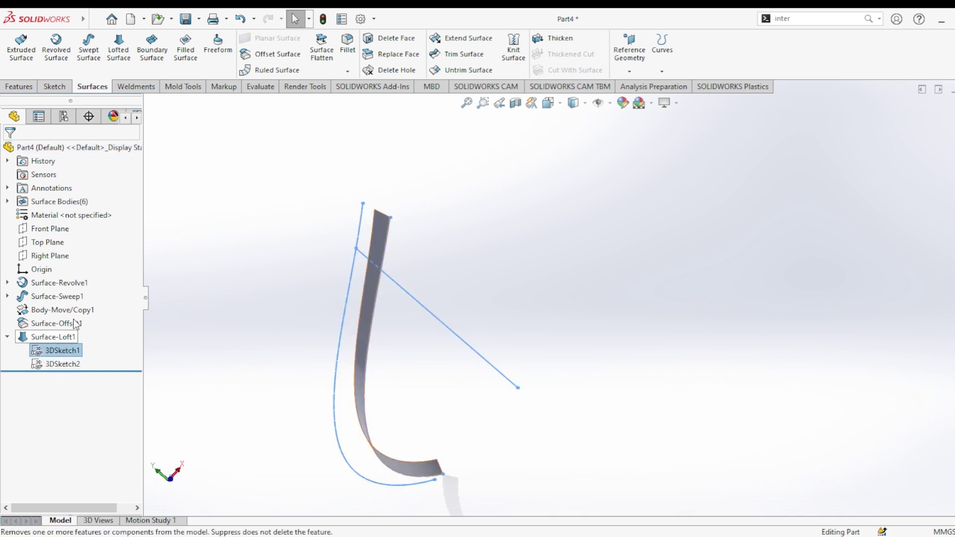
pyautogui.click(222, 284)
pyautogui.moveTo(283, 315)
pyautogui.mouseDown(button='middle')
pyautogui.moveTo(337, 341)
pyautogui.moveTo(341, 273)
pyautogui.mouseUp(button='middle')
# Step: Start a lofted surface from the sketch curve to the edge of Surface-Loft1
pyautogui.click(121, 51)
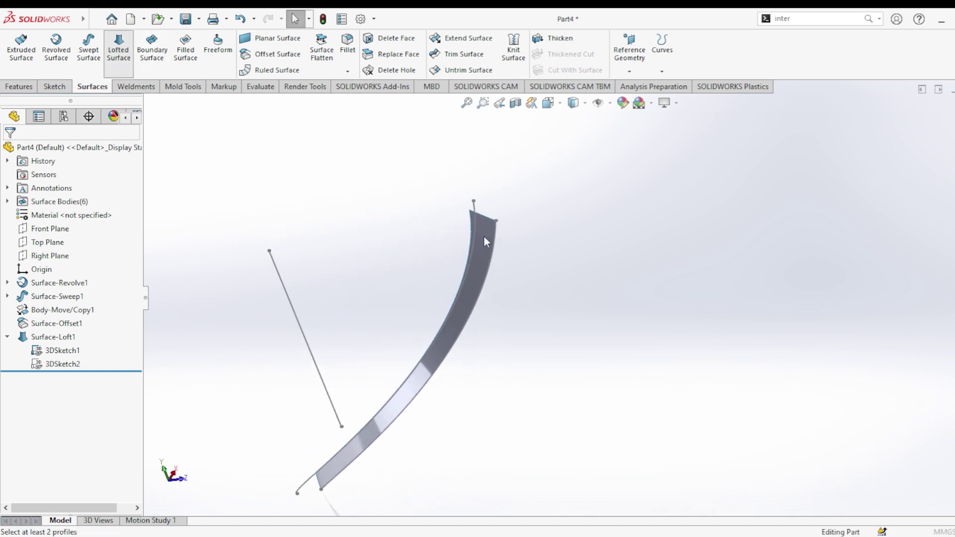
pyautogui.click(470, 222)
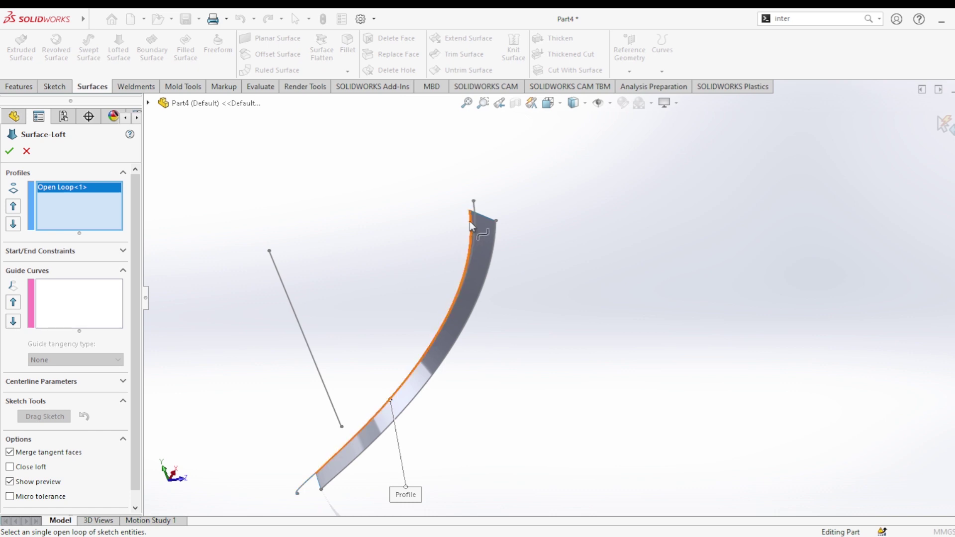
pyautogui.moveTo(496, 246)
pyautogui.mouseDown(button='middle')
pyautogui.moveTo(541, 337)
pyautogui.moveTo(498, 274)
pyautogui.mouseUp(button='middle')
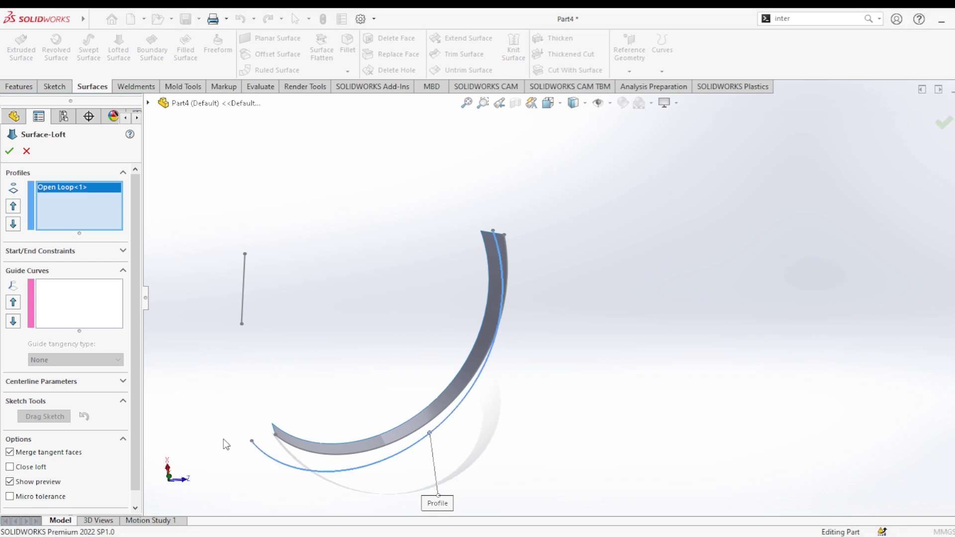
pyautogui.moveTo(315, 444); pyautogui.dragTo(288, 284, button='middle')
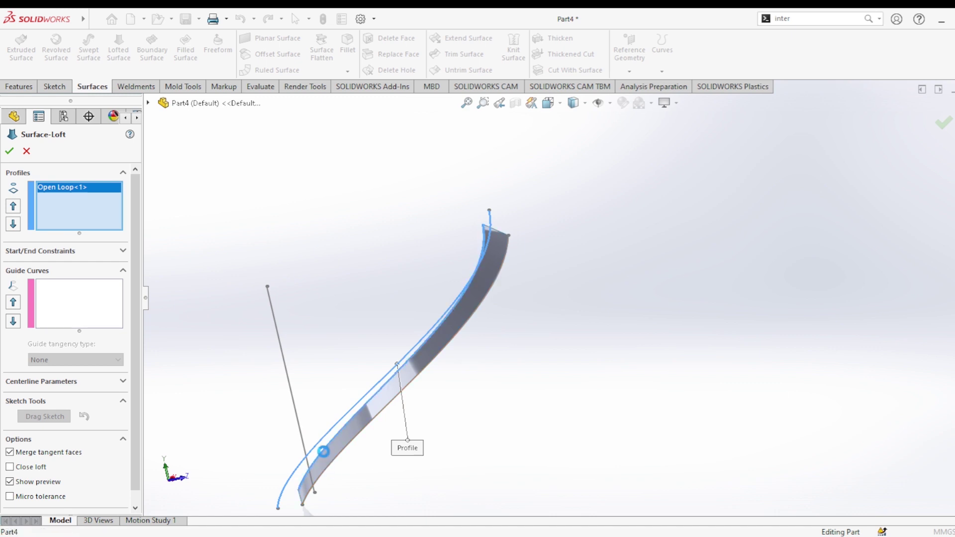
pyautogui.click(331, 461)
pyautogui.moveTo(330, 461); pyautogui.dragTo(328, 376, button='middle')
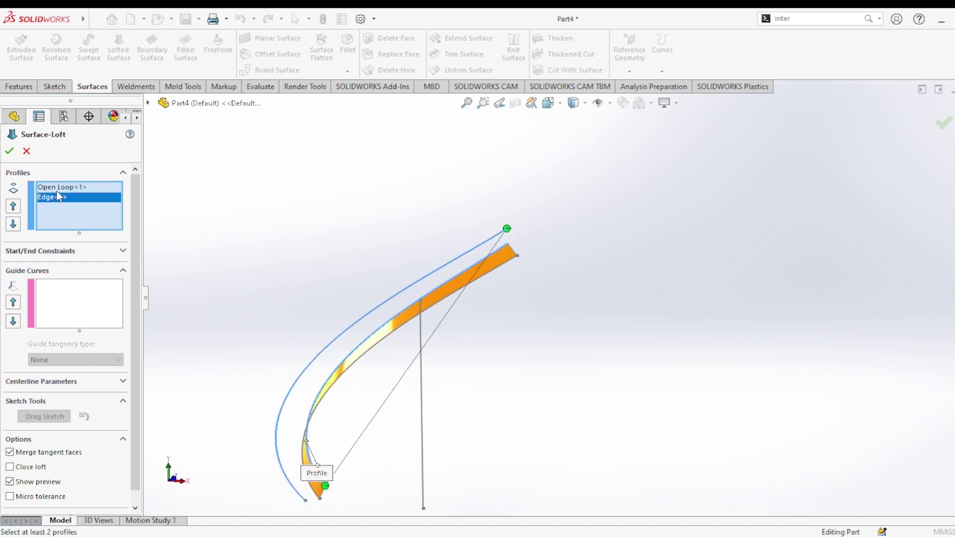
# Step: Re-pick Edge<1> of Surface-Loft1 as second profile and create Surface-Loft2
pyautogui.press('Delete')
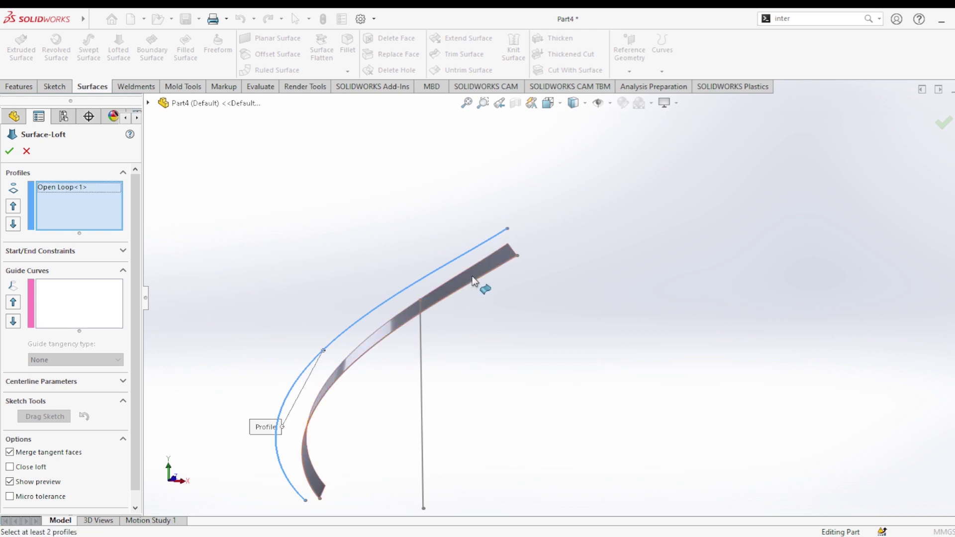
pyautogui.click(500, 252)
pyautogui.moveTo(520, 266)
pyautogui.mouseDown(button='middle')
pyautogui.moveTo(469, 312)
pyautogui.moveTo(477, 285)
pyautogui.mouseUp(button='middle')
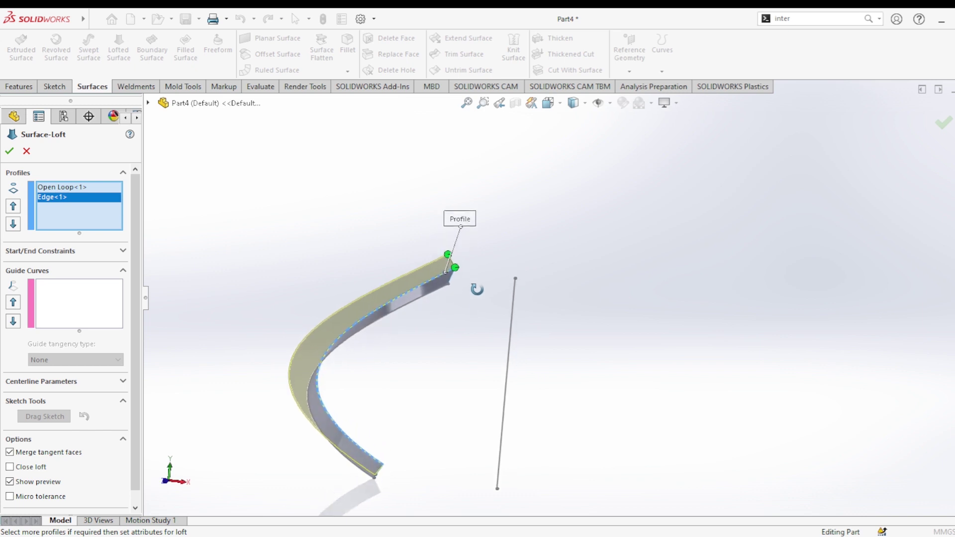
pyautogui.click(10, 152)
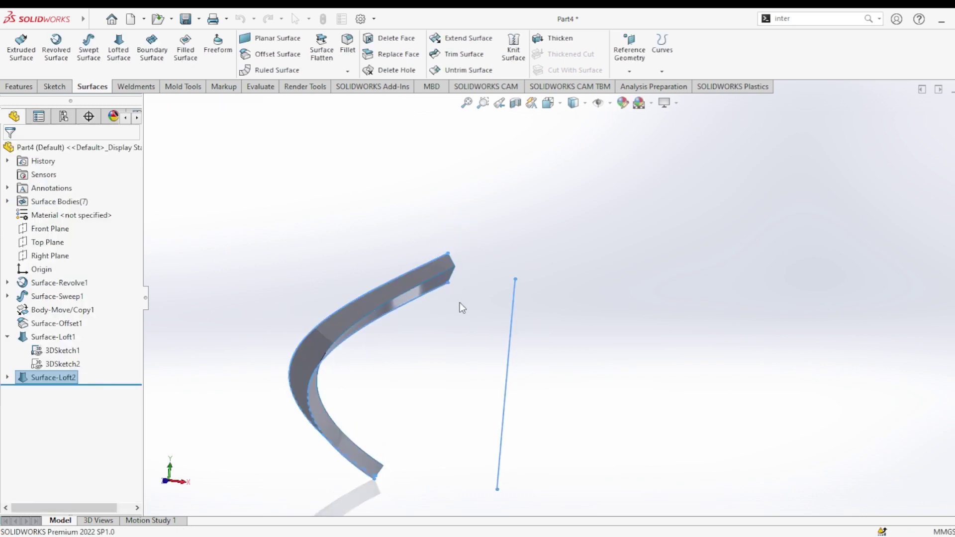
pyautogui.moveTo(433, 367)
pyautogui.mouseDown(button='middle')
pyautogui.moveTo(324, 393)
pyautogui.moveTo(305, 487)
pyautogui.moveTo(363, 503)
pyautogui.moveTo(448, 421)
pyautogui.moveTo(545, 426)
pyautogui.moveTo(567, 458)
pyautogui.moveTo(615, 471)
pyautogui.mouseUp(button='middle')
pyautogui.scroll(-2, 482, 328)
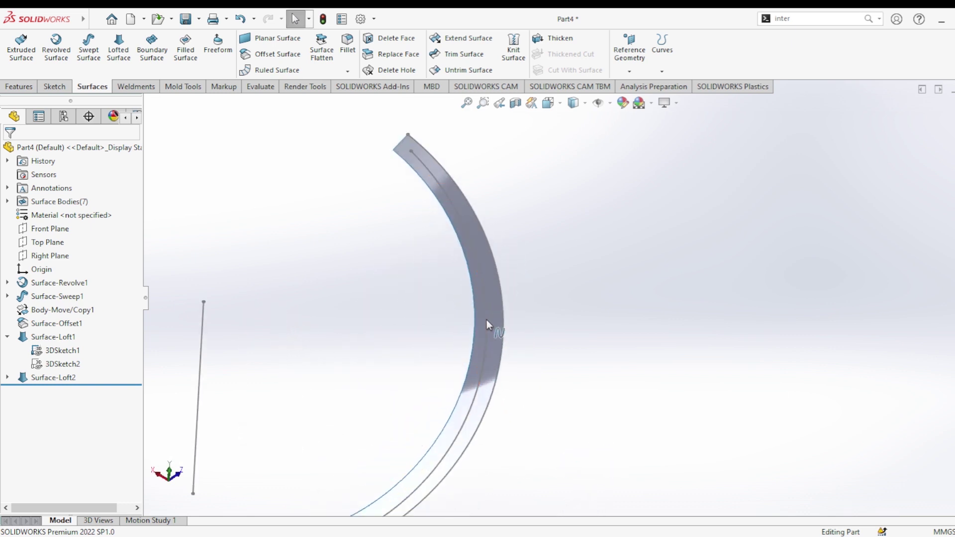
pyautogui.scroll(2, 574, 296)
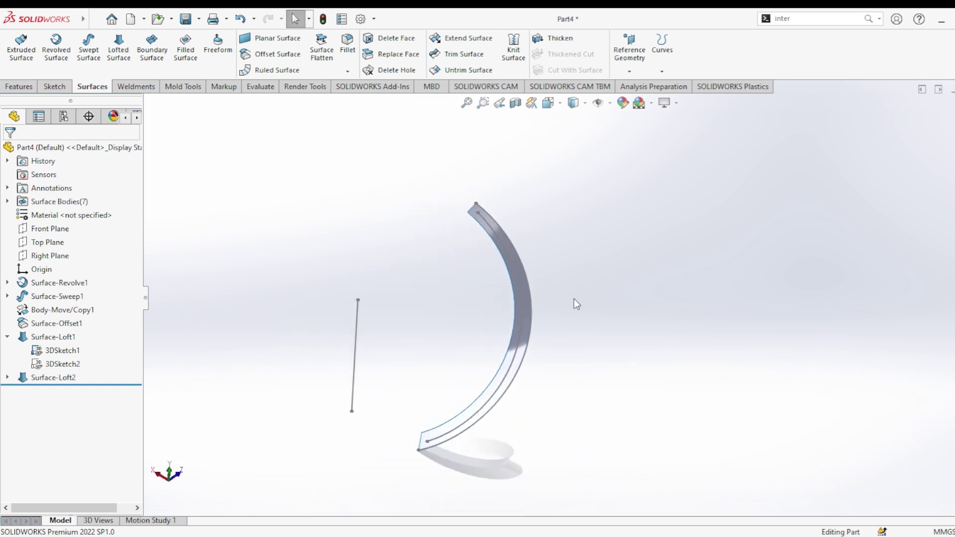
pyautogui.scroll(1, 544, 332)
pyautogui.moveTo(545, 332)
pyautogui.mouseDown(button='middle')
pyautogui.moveTo(477, 401)
pyautogui.moveTo(505, 320)
pyautogui.mouseUp(button='middle')
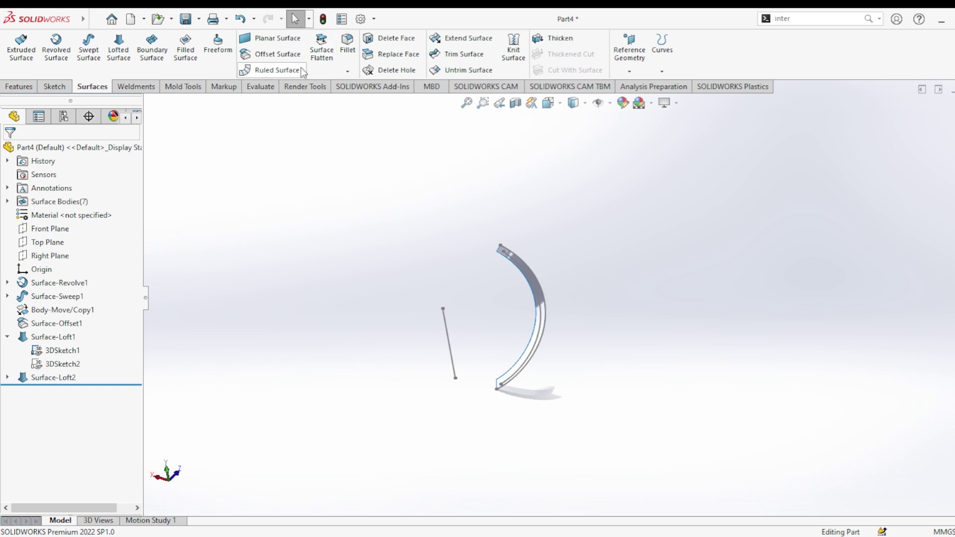
# Step: Start a circular pattern of bodies about axis Line2@3DSketch1
pyautogui.click(19, 88)
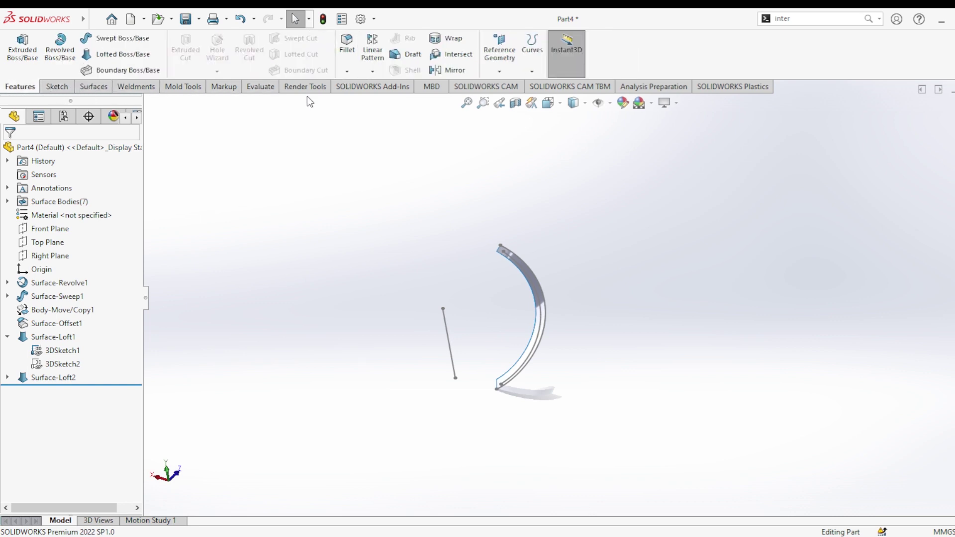
pyautogui.click(374, 71)
pyautogui.click(383, 105)
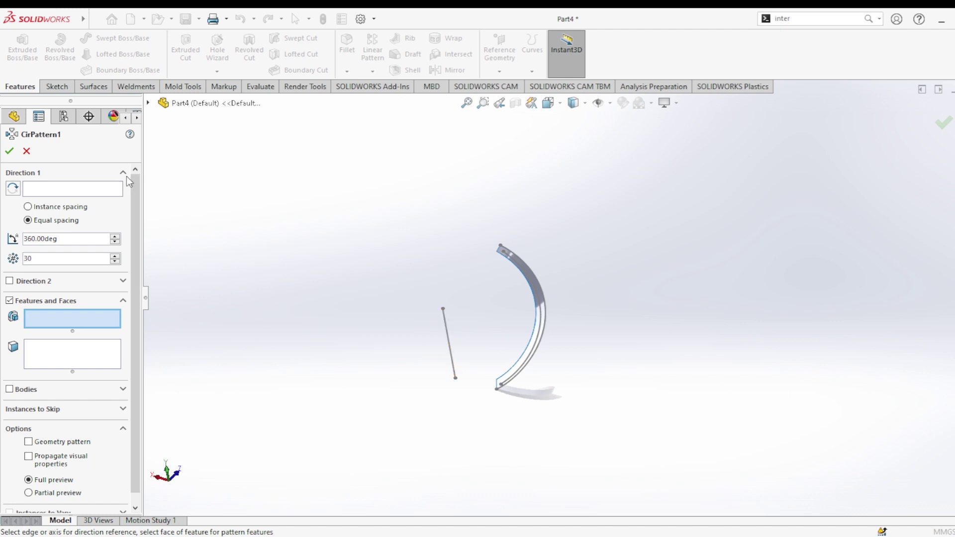
pyautogui.click(55, 191)
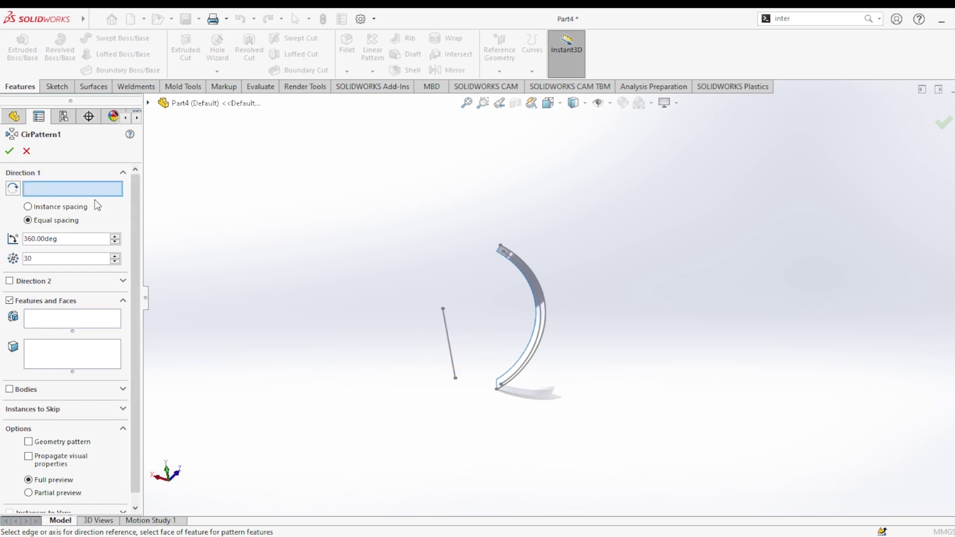
pyautogui.click(449, 329)
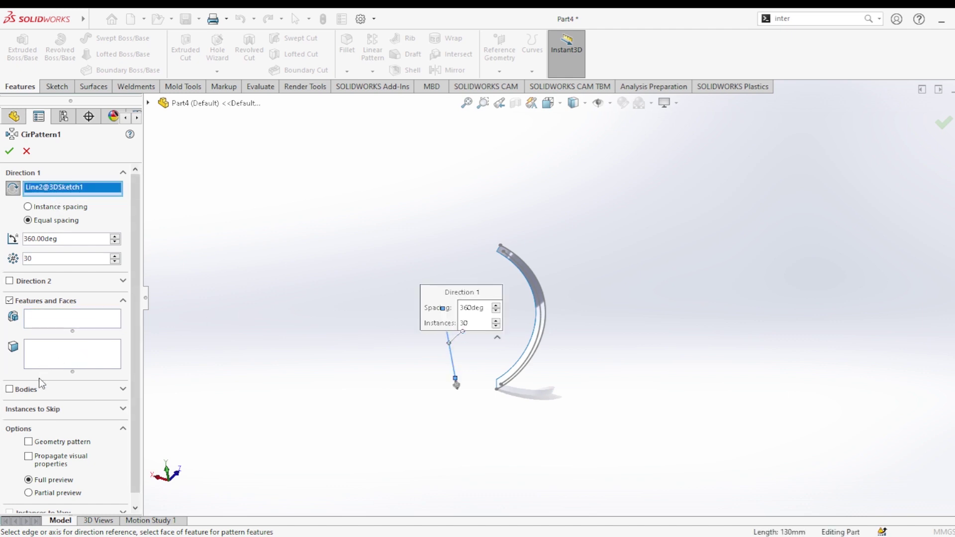
pyautogui.click(12, 392)
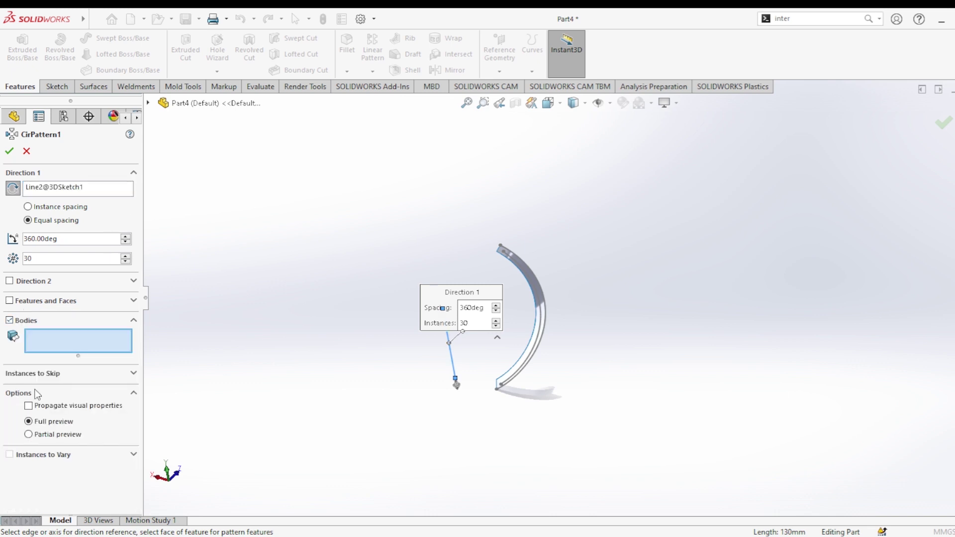
# Step: Pattern Surface-Loft2 and Surface-Loft1 30 times over 360°, creating CirPattern1
pyautogui.click(533, 289)
pyautogui.moveTo(542, 311); pyautogui.dragTo(625, 416, button='middle')
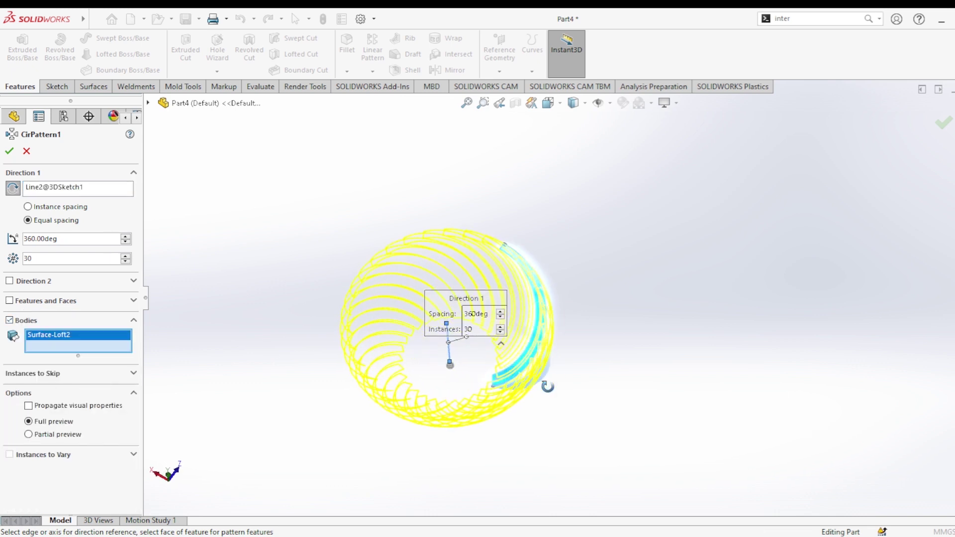
pyautogui.scroll(-3, 562, 305)
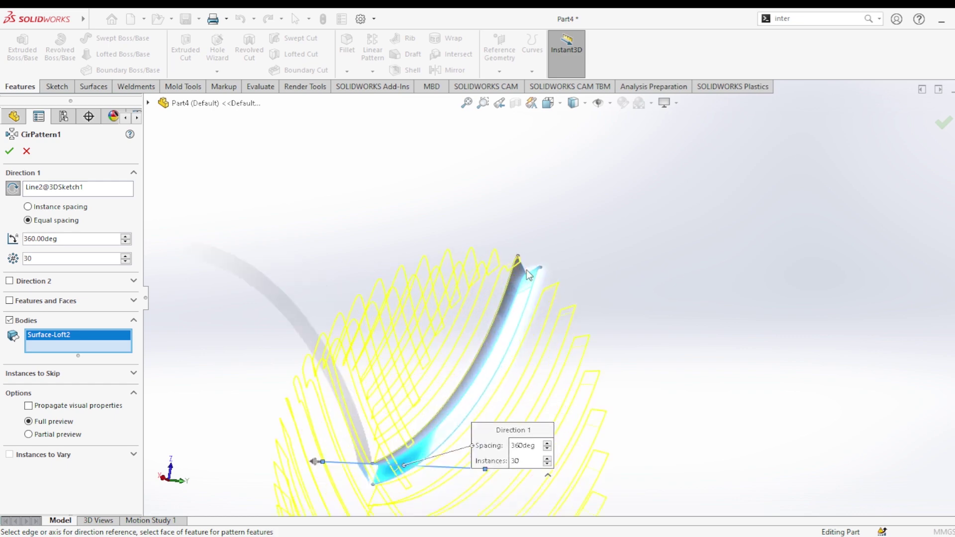
pyautogui.scroll(-2, 562, 305)
pyautogui.click(514, 298)
pyautogui.moveTo(543, 331)
pyautogui.mouseDown(button='middle')
pyautogui.moveTo(562, 392)
pyautogui.moveTo(456, 271)
pyautogui.moveTo(502, 286)
pyautogui.mouseUp(button='middle')
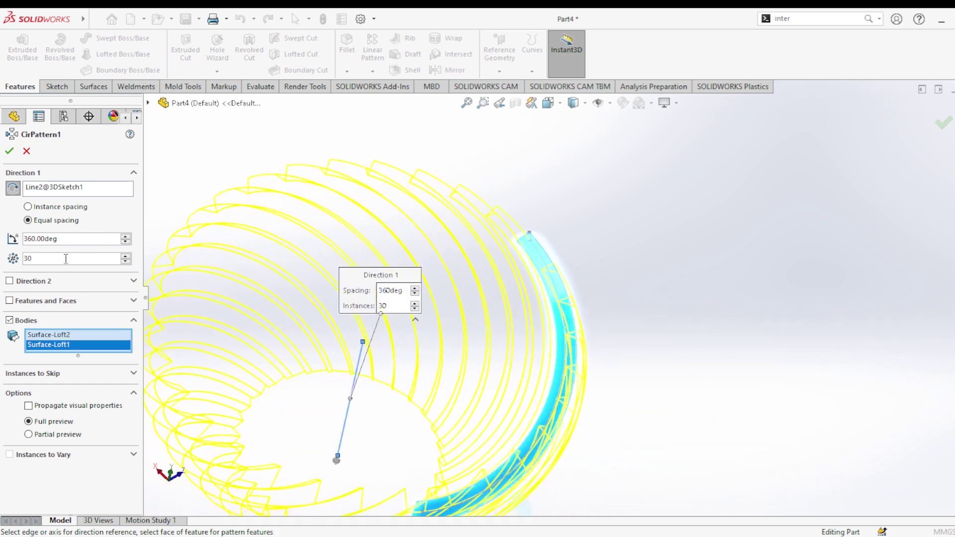
pyautogui.click(10, 152)
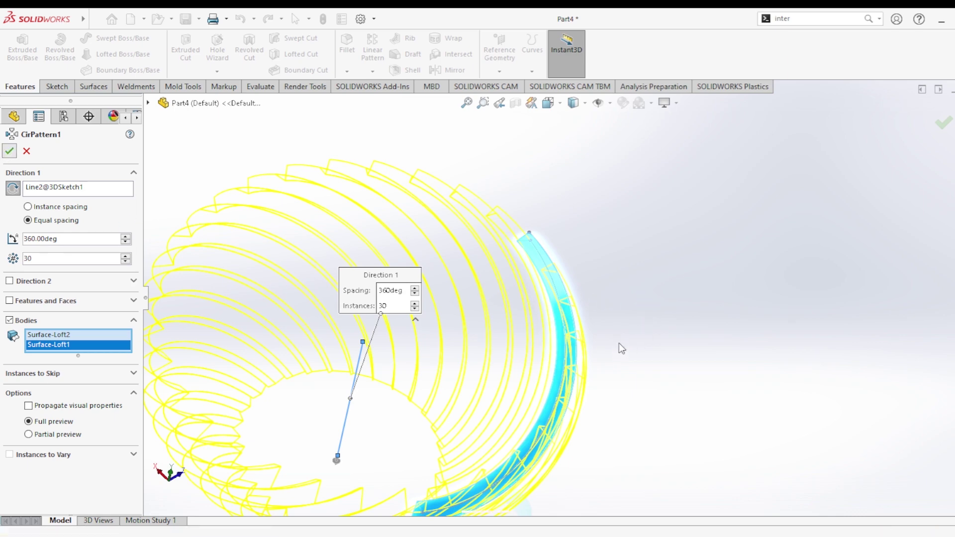
pyautogui.moveTo(624, 336)
pyautogui.mouseDown(button='middle')
pyautogui.moveTo(595, 234)
pyautogui.moveTo(522, 209)
pyautogui.moveTo(561, 232)
pyautogui.mouseUp(button='middle')
# Step: Zoom out to the full lattice bowl and start Sketch4 on the Front Plane
pyautogui.scroll(-3, 510, 398)
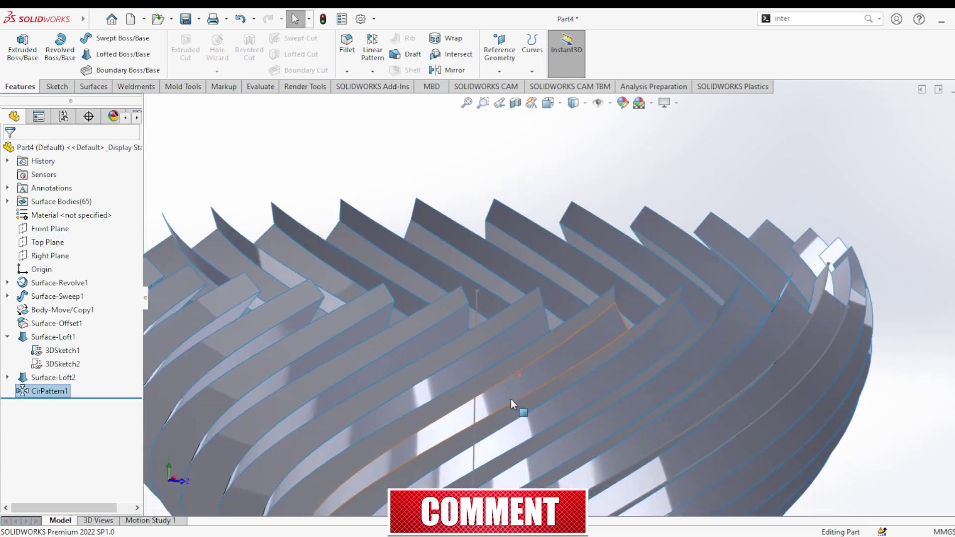
pyautogui.scroll(-2, 556, 395)
pyautogui.moveTo(556, 395)
pyautogui.mouseDown(button='middle')
pyautogui.moveTo(532, 326)
pyautogui.moveTo(481, 400)
pyautogui.mouseUp(button='middle')
pyautogui.scroll(3, 480, 400)
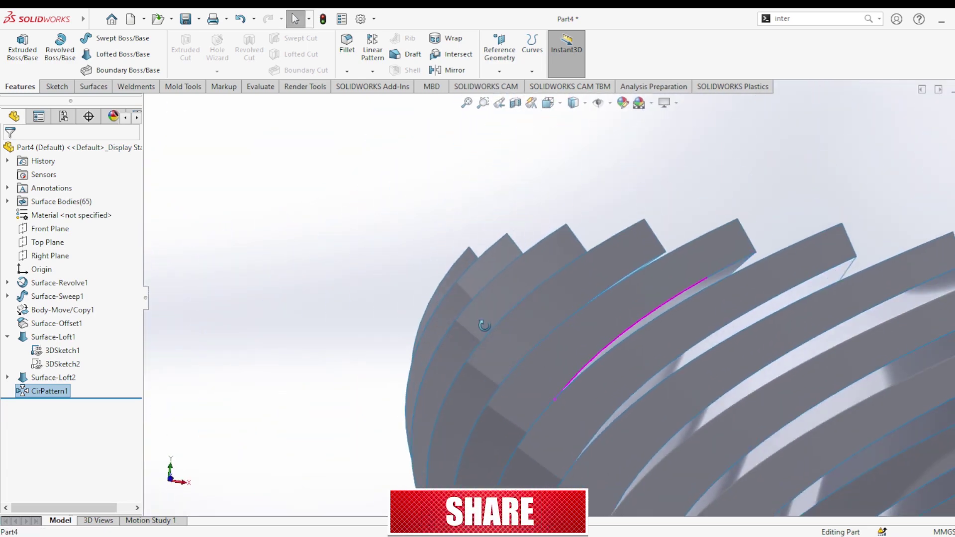
pyautogui.scroll(-1, 527, 368)
pyautogui.scroll(2, 526, 373)
pyautogui.scroll(1, 526, 373)
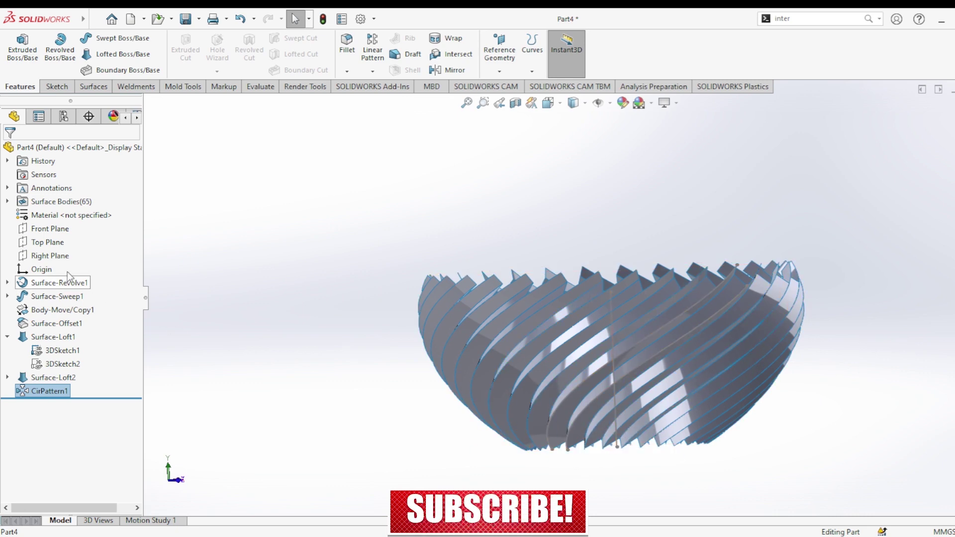
pyautogui.click(50, 228)
pyautogui.click(69, 213)
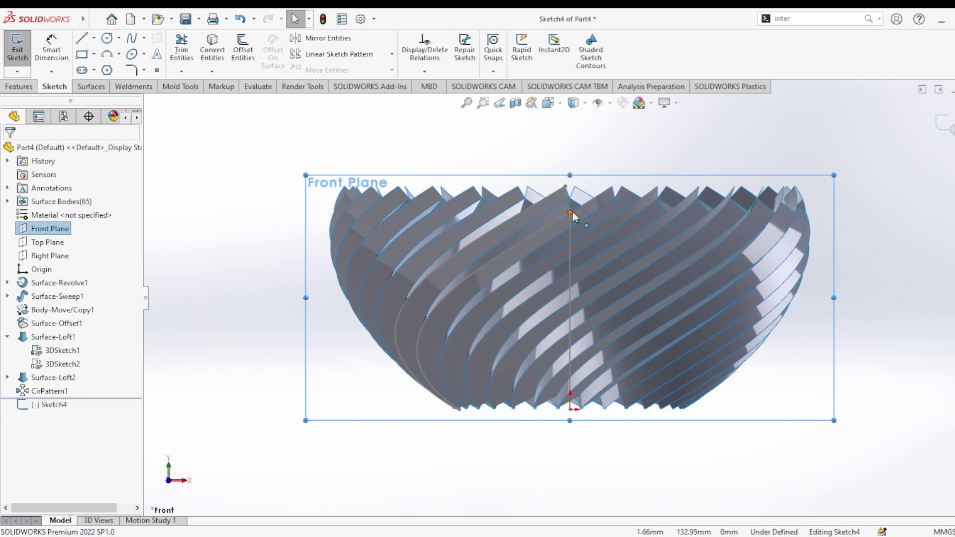
# Step: Draw a horizontal line from the bowl's top centre out past the right side
pyautogui.click(82, 39)
pyautogui.scroll(-3, 571, 401)
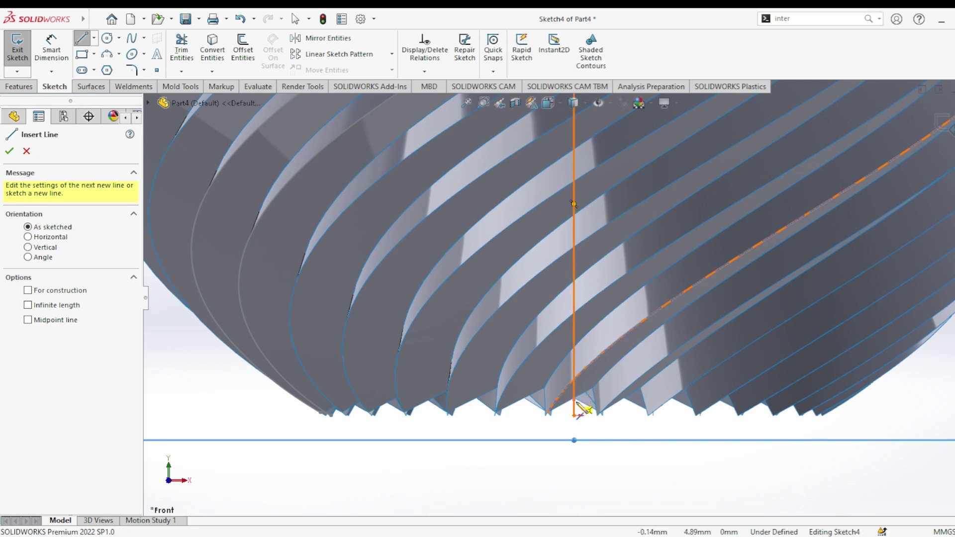
pyautogui.scroll(2, 578, 417)
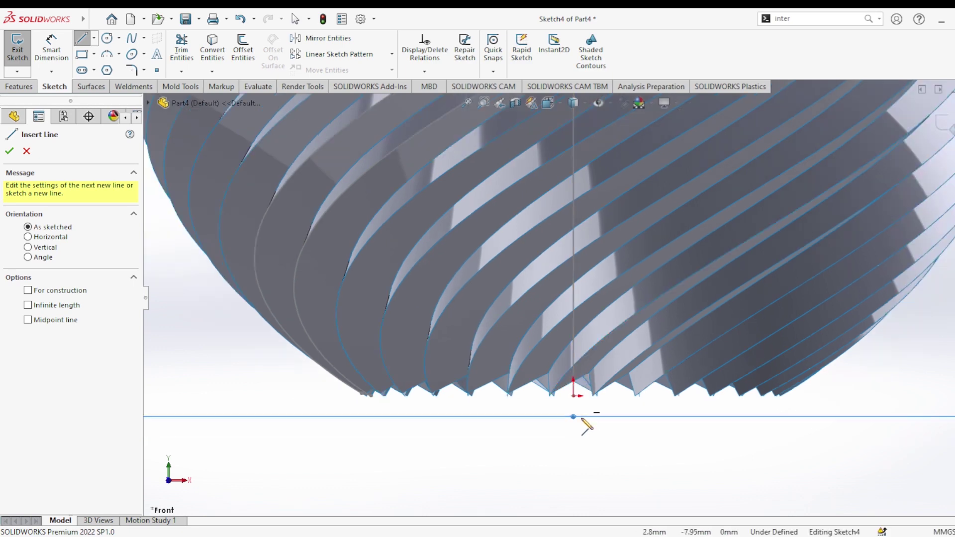
pyautogui.scroll(2, 577, 413)
pyautogui.scroll(3, 578, 404)
pyautogui.scroll(-2, 581, 190)
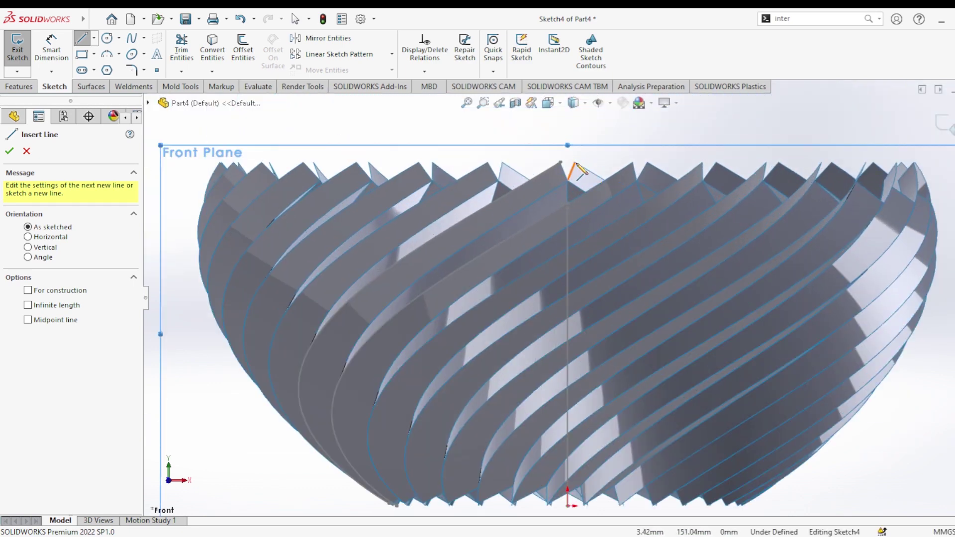
pyautogui.scroll(-3, 570, 242)
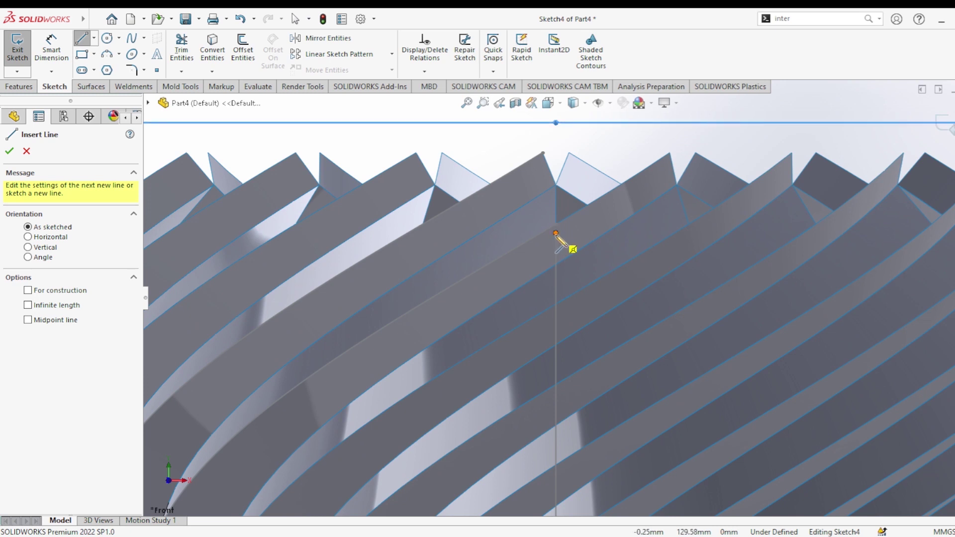
pyautogui.click(556, 233)
pyautogui.scroll(-2, 846, 224)
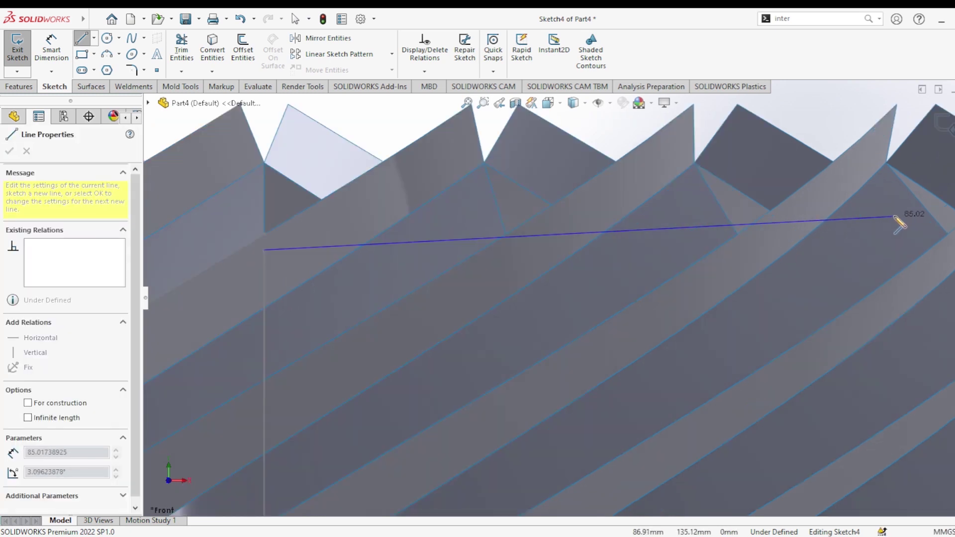
pyautogui.scroll(2, 895, 218)
pyautogui.scroll(4, 893, 220)
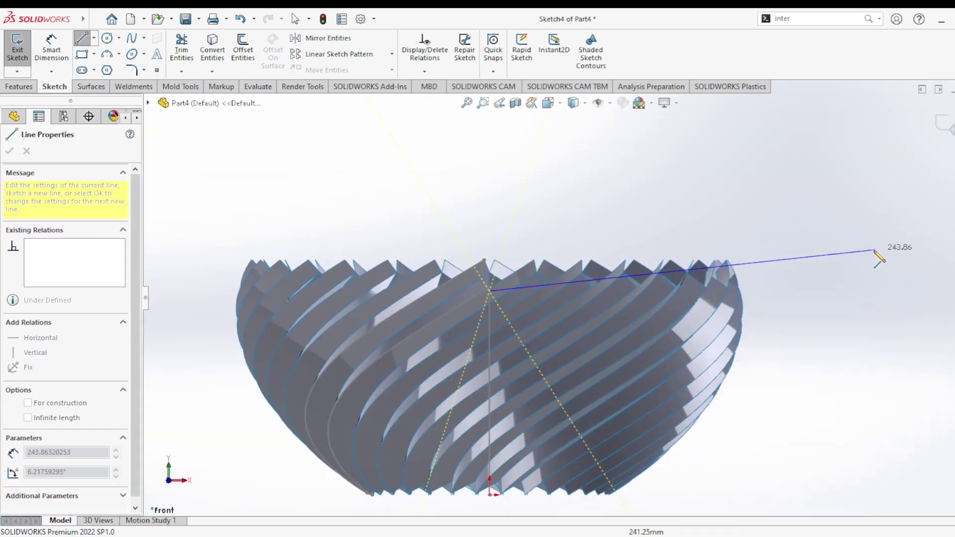
pyautogui.click(852, 291)
pyautogui.press('Escape')
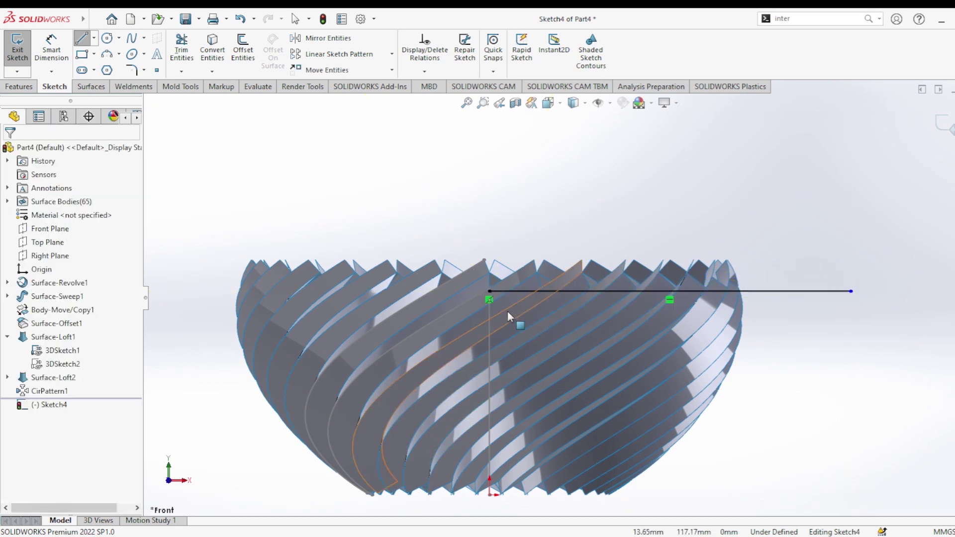
# Step: Draw a second rim line from the top centre point past the bowl's left side
pyautogui.click(83, 39)
pyautogui.click(489, 292)
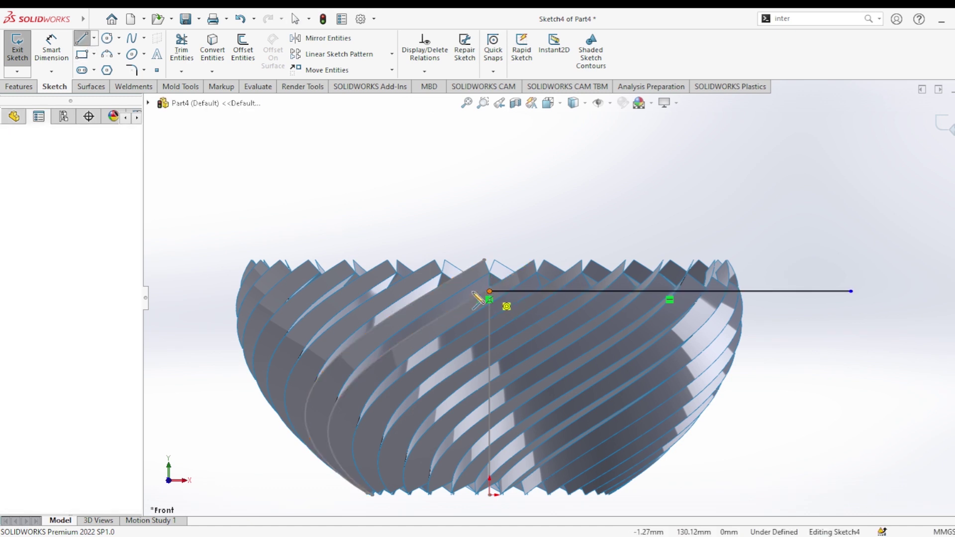
pyautogui.click(191, 292)
pyautogui.press('Escape')
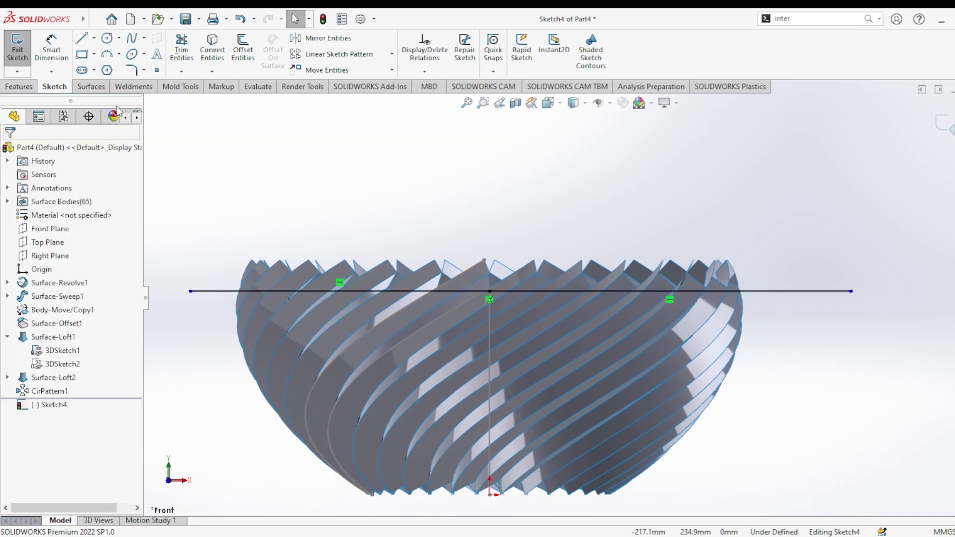
# Step: Add a horizontal 263.66 mm line and drag it down to the bowl's base
pyautogui.click(84, 39)
pyautogui.scroll(-2, 358, 507)
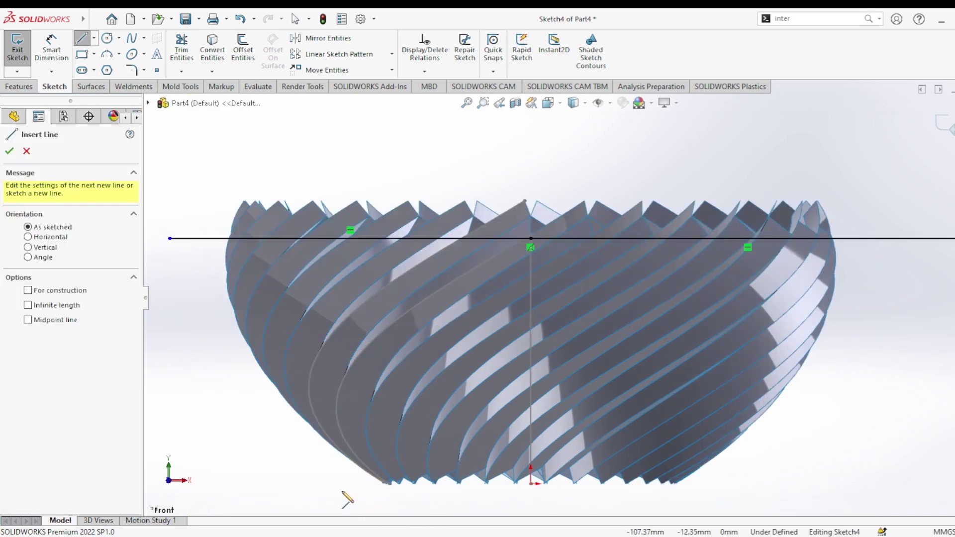
pyautogui.scroll(-2, 348, 473)
pyautogui.click(247, 418)
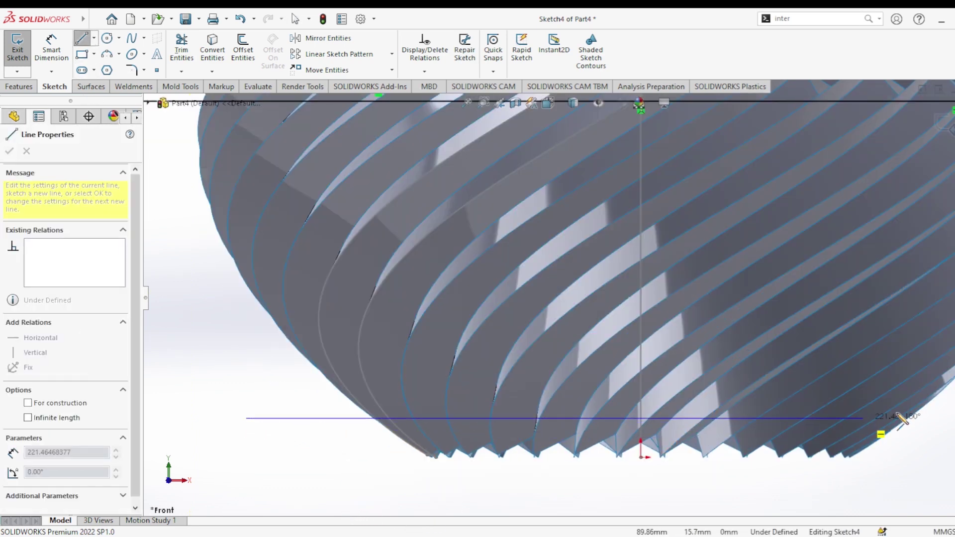
pyautogui.press('Escape')
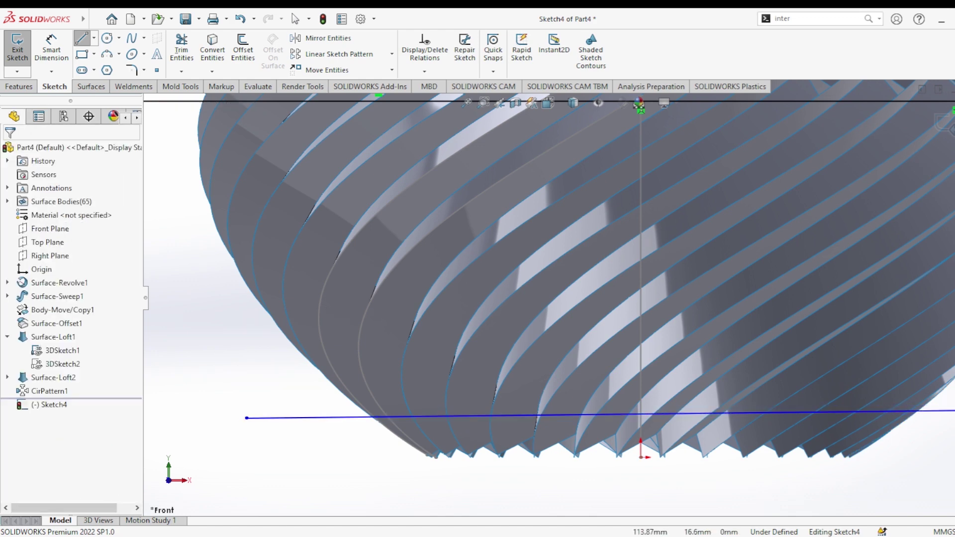
pyautogui.click(613, 414)
pyautogui.click(834, 291)
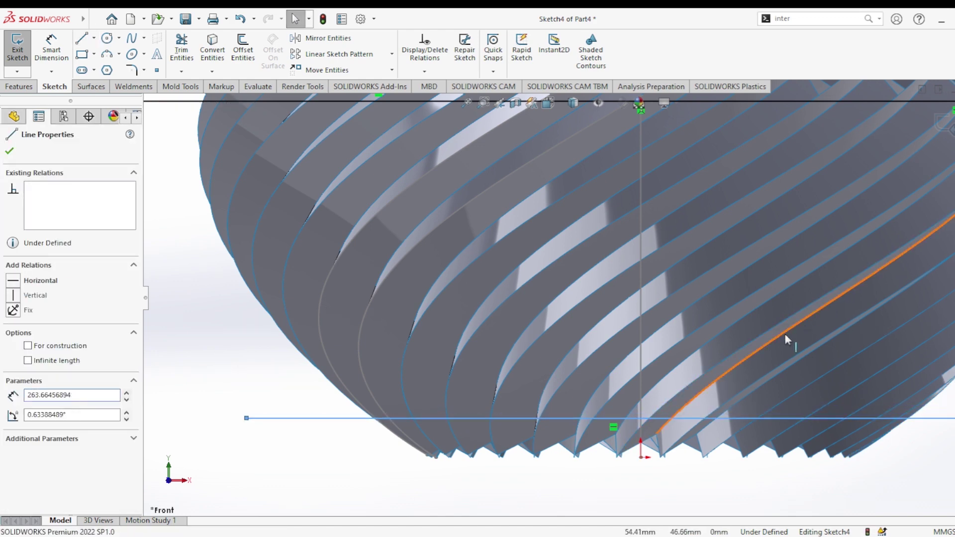
pyautogui.scroll(-2, 692, 455)
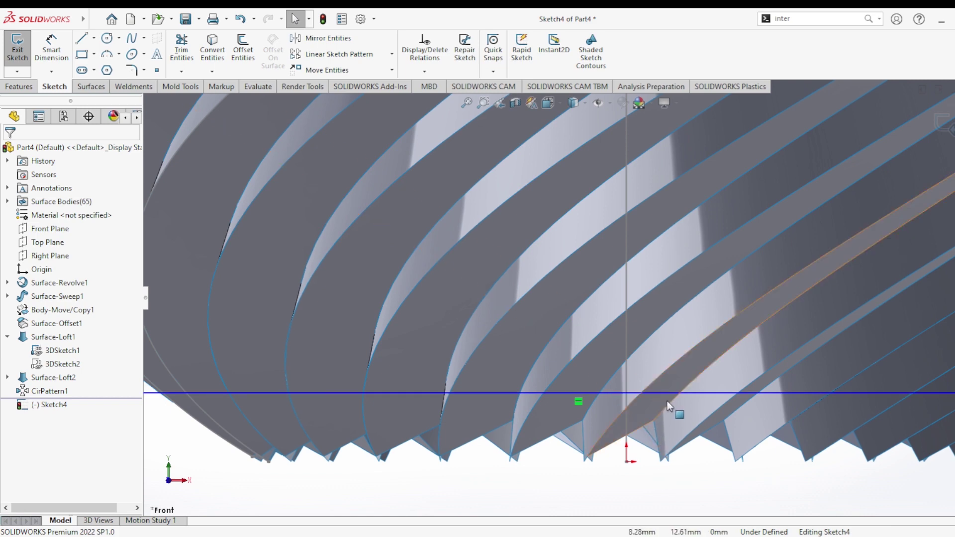
pyautogui.moveTo(673, 393); pyautogui.dragTo(661, 420)
pyautogui.press('f')
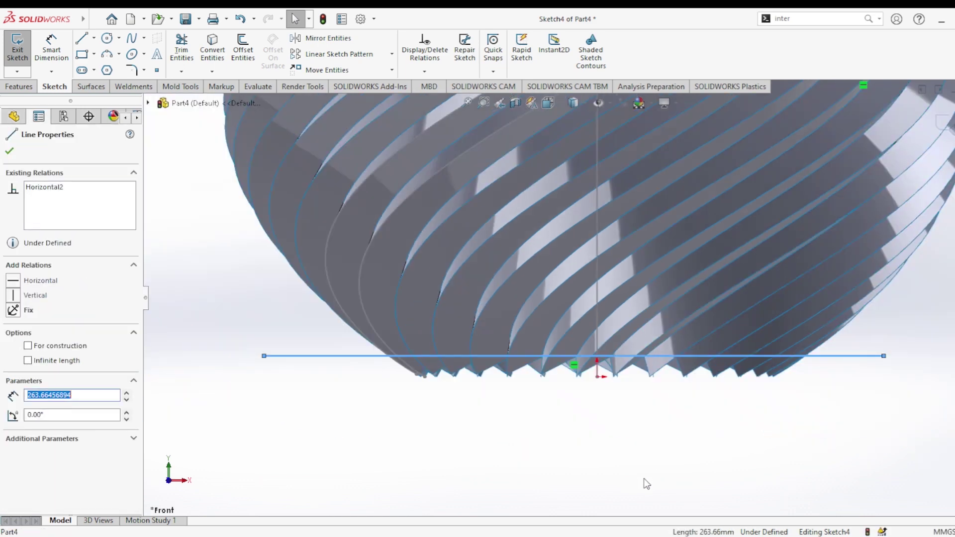
pyautogui.click(25, 88)
pyautogui.click(84, 88)
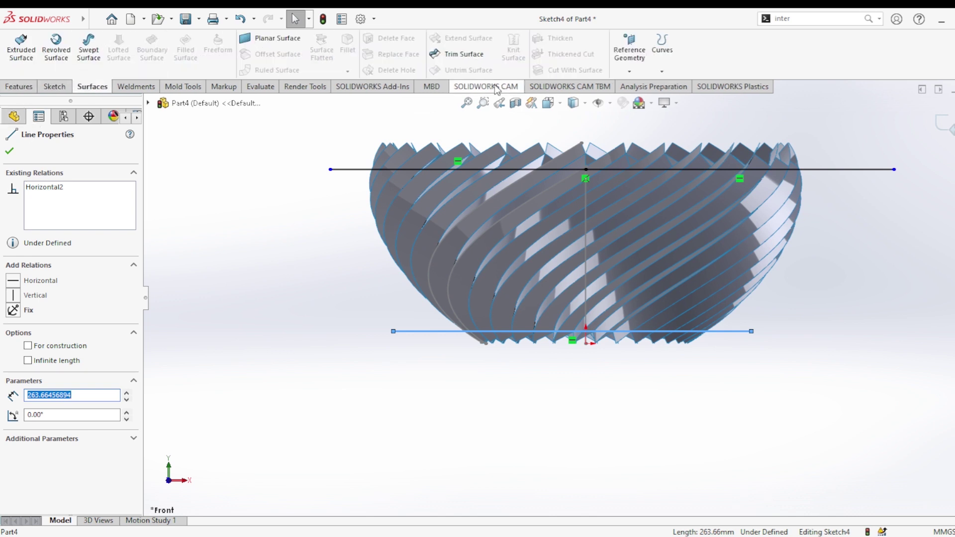
pyautogui.click(457, 53)
pyautogui.write('d')
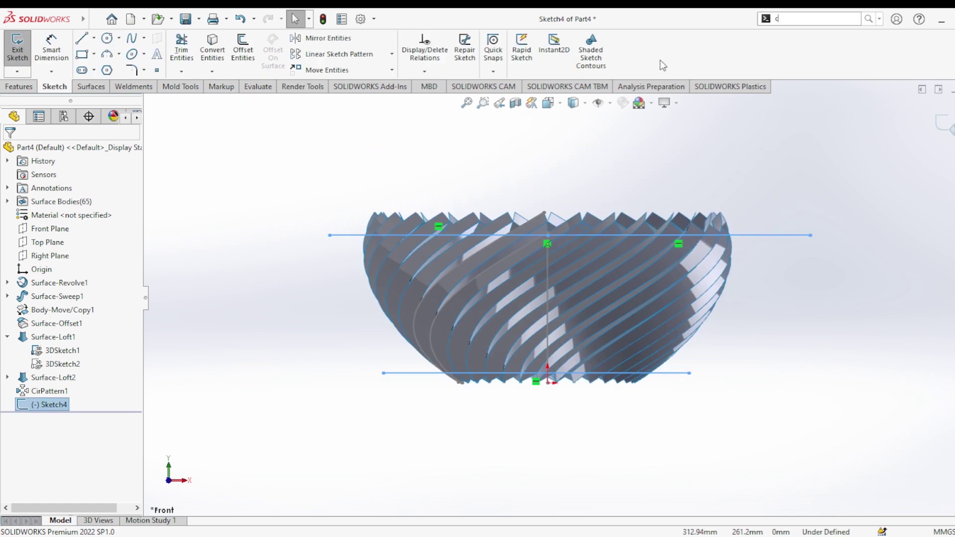
# Step: Window-select all of the bowl's surface pieces and knit them into Surface-Knit1
pyautogui.write('om')
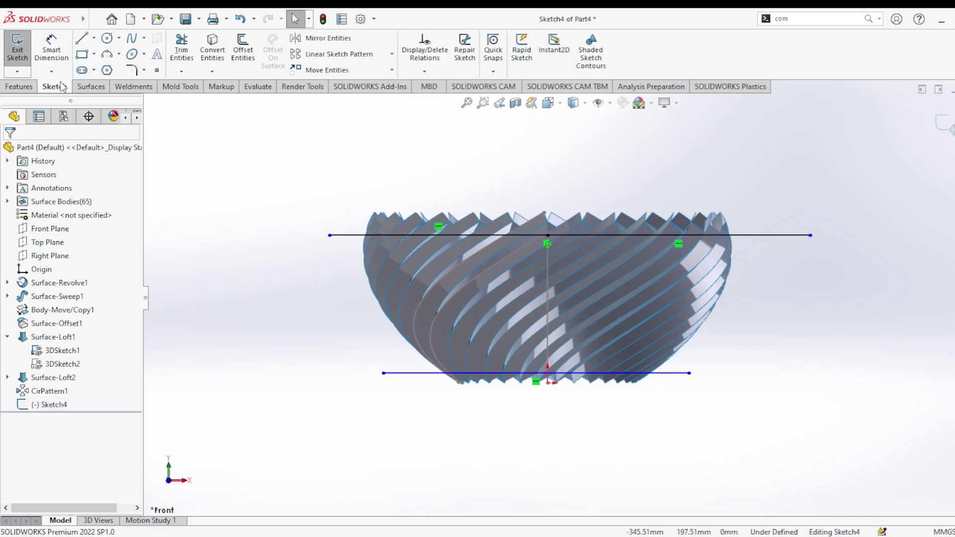
pyautogui.click(92, 86)
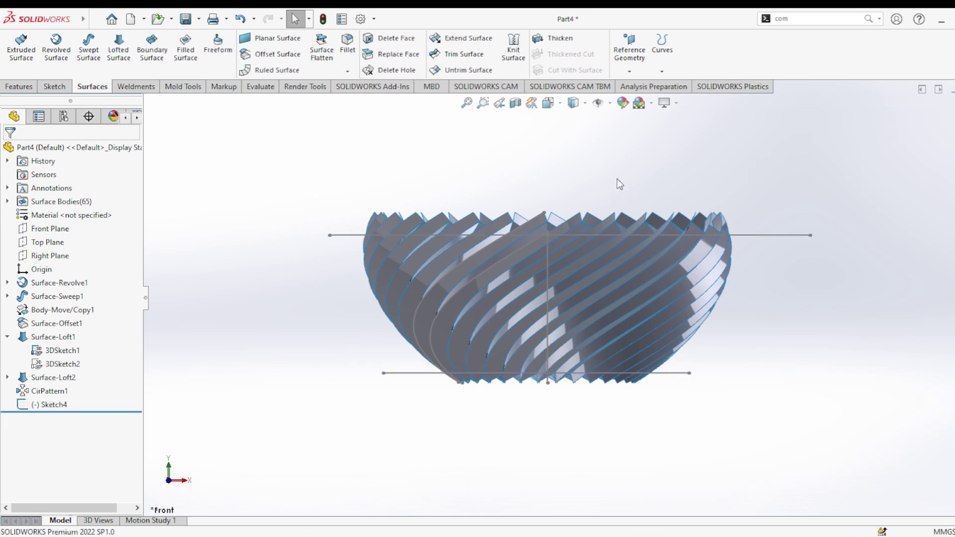
pyautogui.click(514, 48)
pyautogui.moveTo(915, 148); pyautogui.dragTo(253, 460)
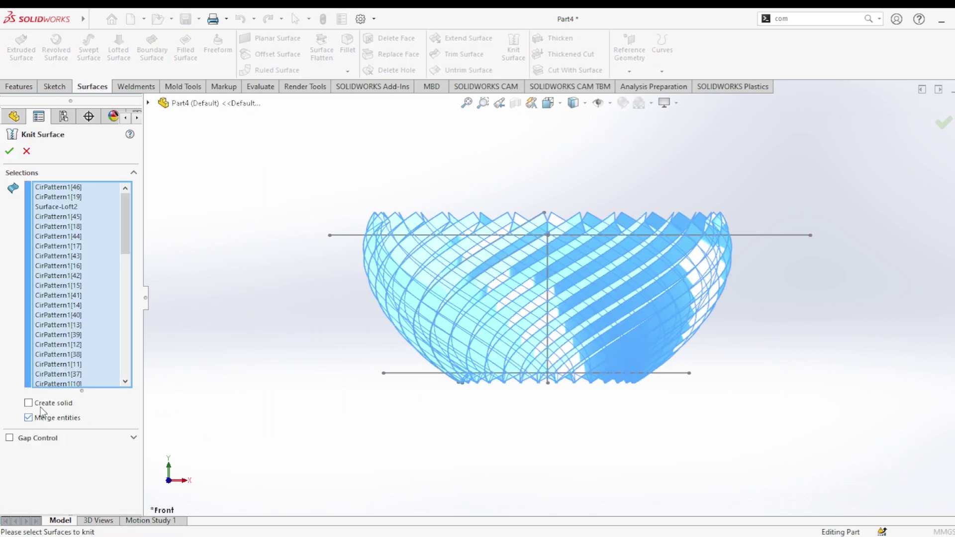
pyautogui.click(15, 152)
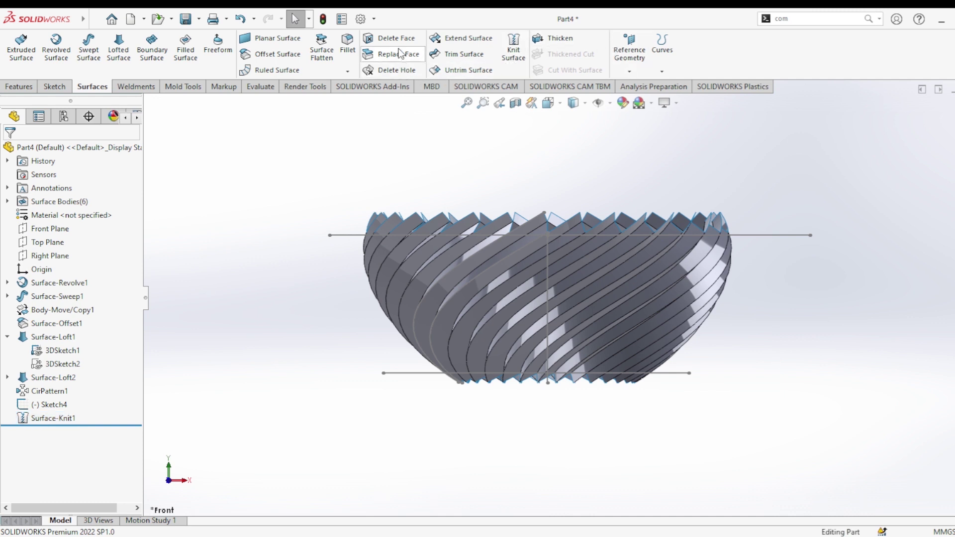
# Step: Trim the knitted bowl with Sketch4, removing the top and bottom zigzag bands
pyautogui.click(464, 54)
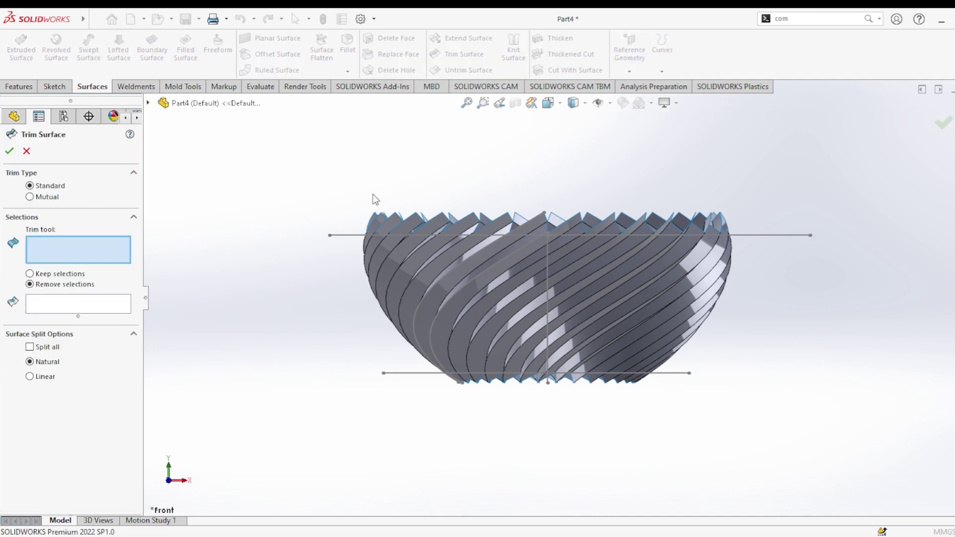
pyautogui.click(350, 237)
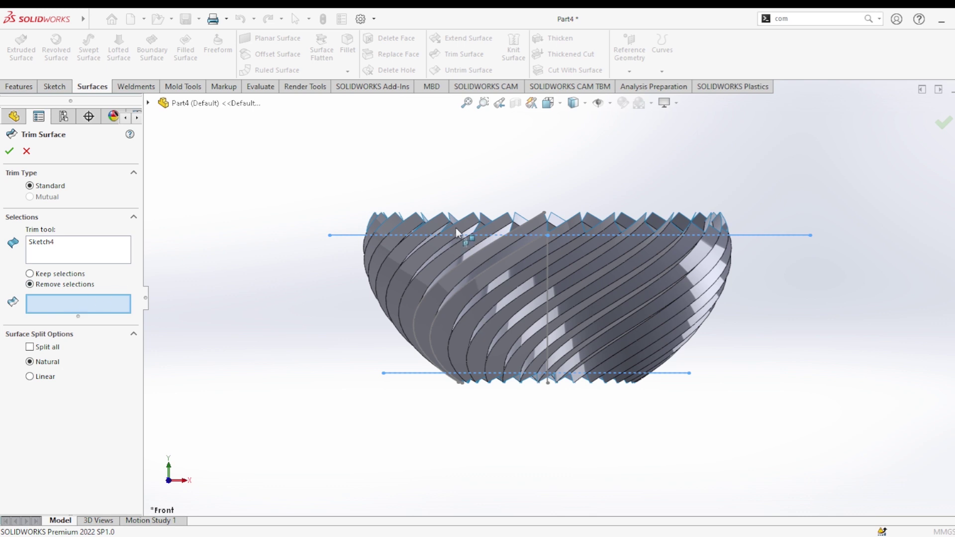
pyautogui.click(657, 227)
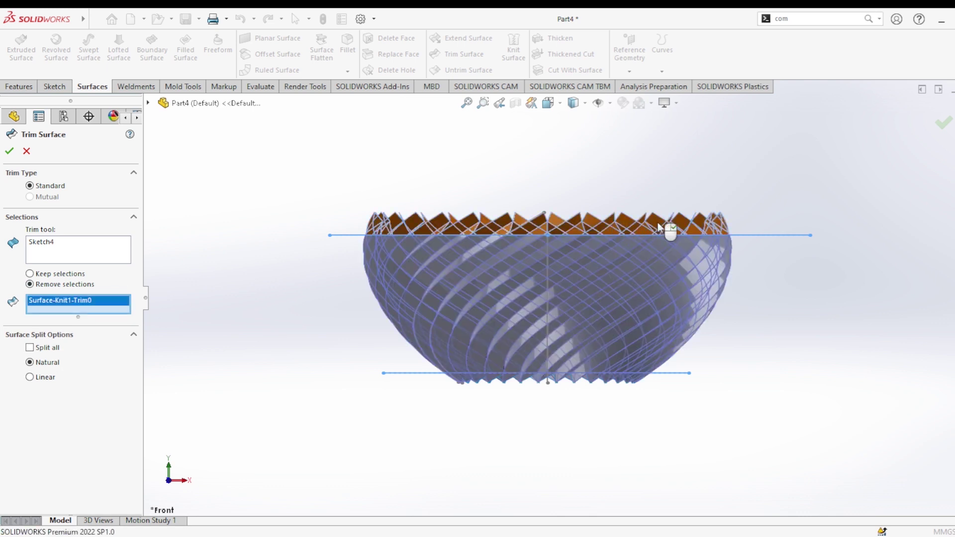
pyautogui.click(619, 383)
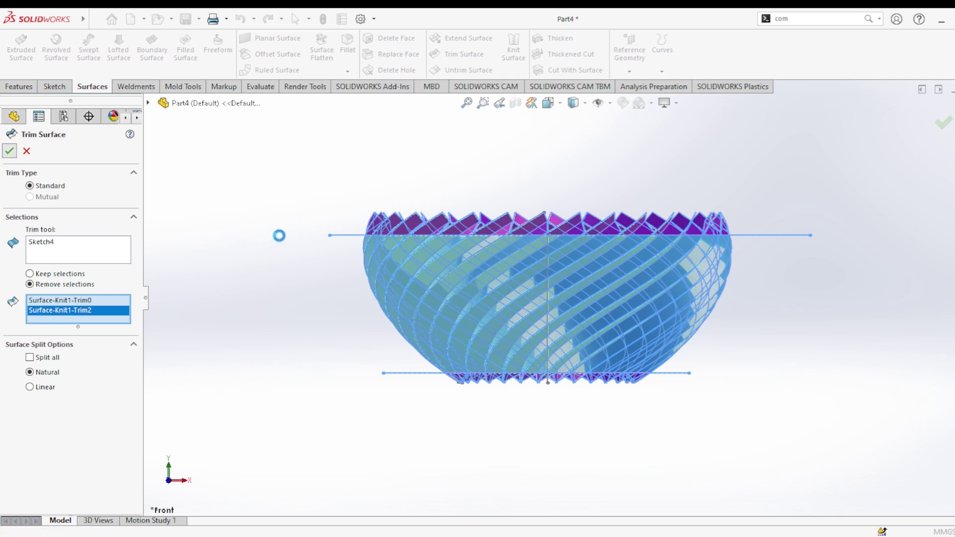
pyautogui.press('Return')
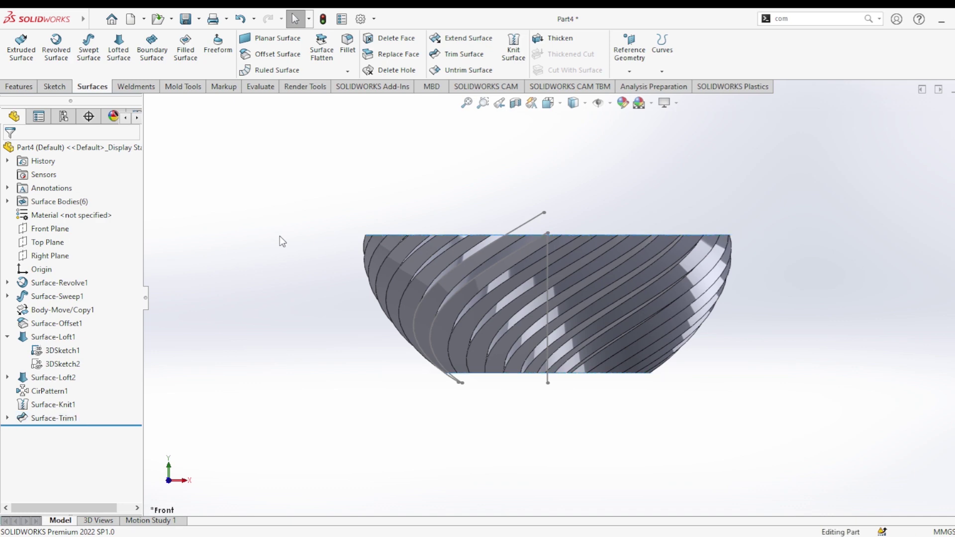
# Step: Hide the 3DSketch1 curve and start Sketch5 on the Front Plane
pyautogui.click(534, 217)
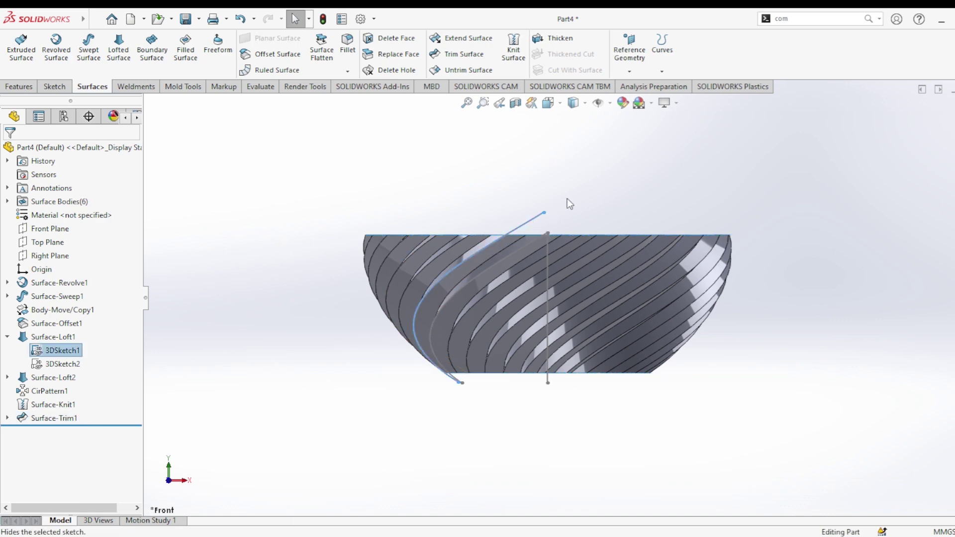
pyautogui.click(567, 215)
pyautogui.moveTo(622, 223); pyautogui.dragTo(597, 232, button='middle')
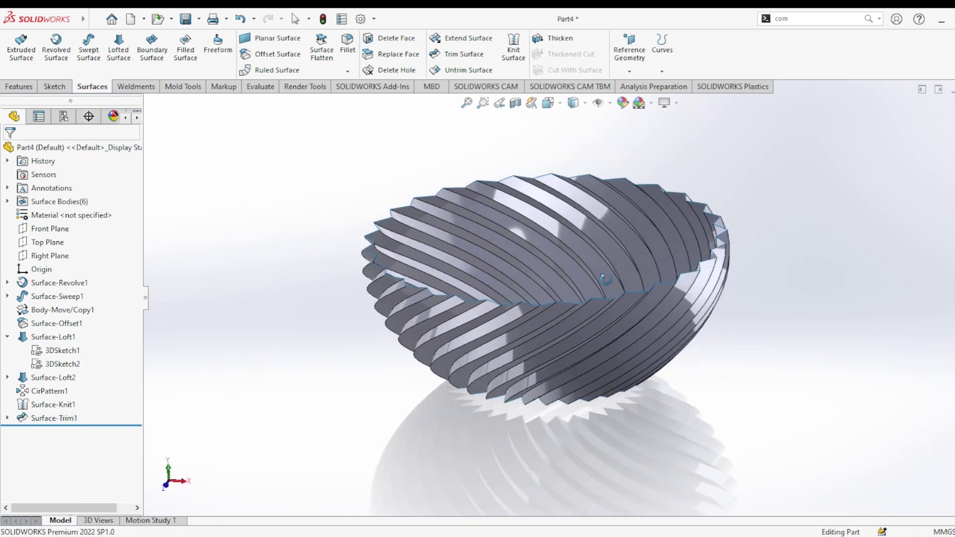
pyautogui.click(42, 232)
pyautogui.click(57, 218)
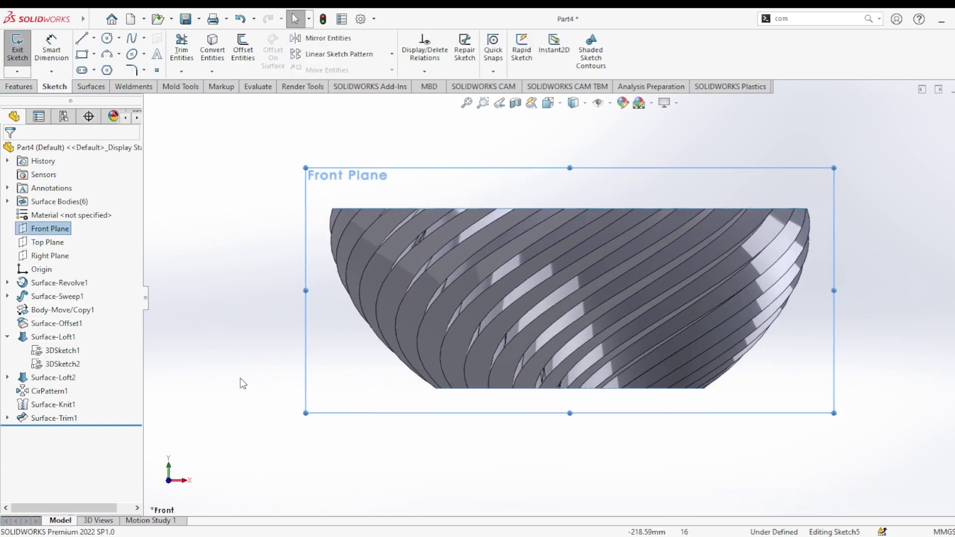
# Step: Draw a vertical construction line from the origin up to the bowl's flat base
pyautogui.click(86, 58)
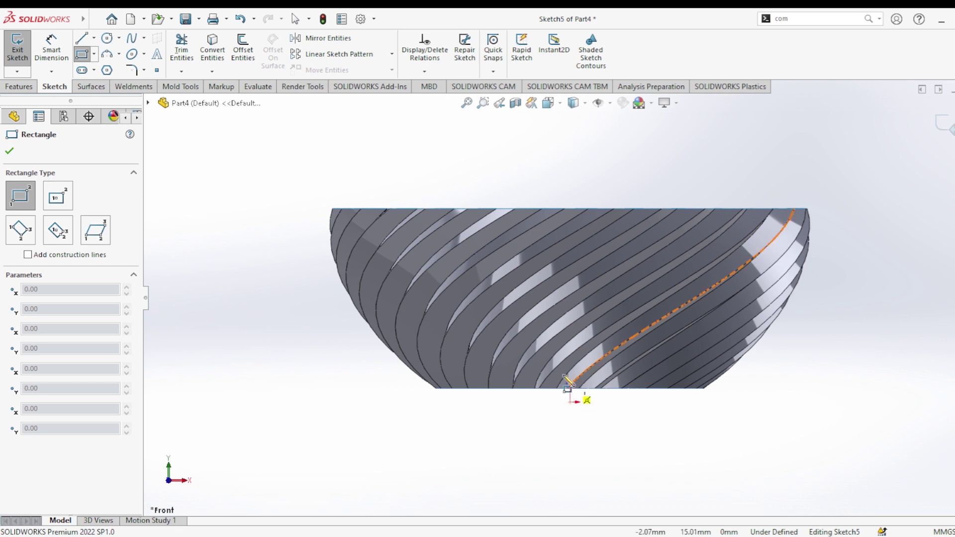
pyautogui.click(83, 39)
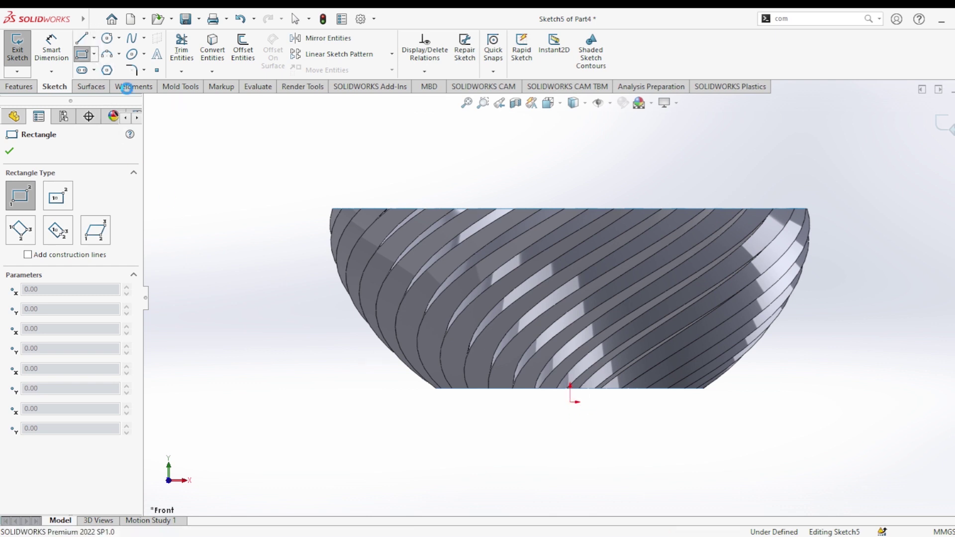
pyautogui.scroll(-3, 564, 392)
pyautogui.click(557, 393)
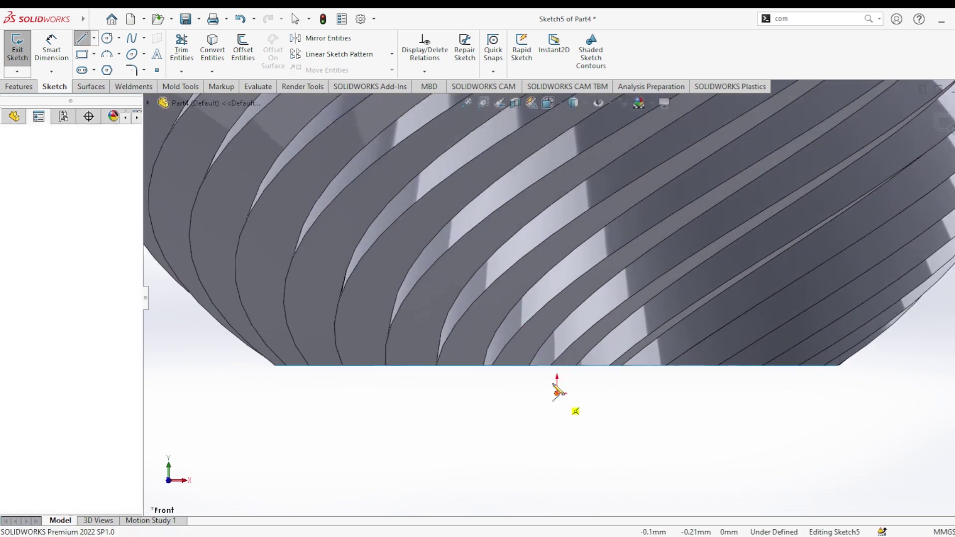
pyautogui.click(557, 366)
pyautogui.press('Escape')
pyautogui.scroll(-2, 572, 341)
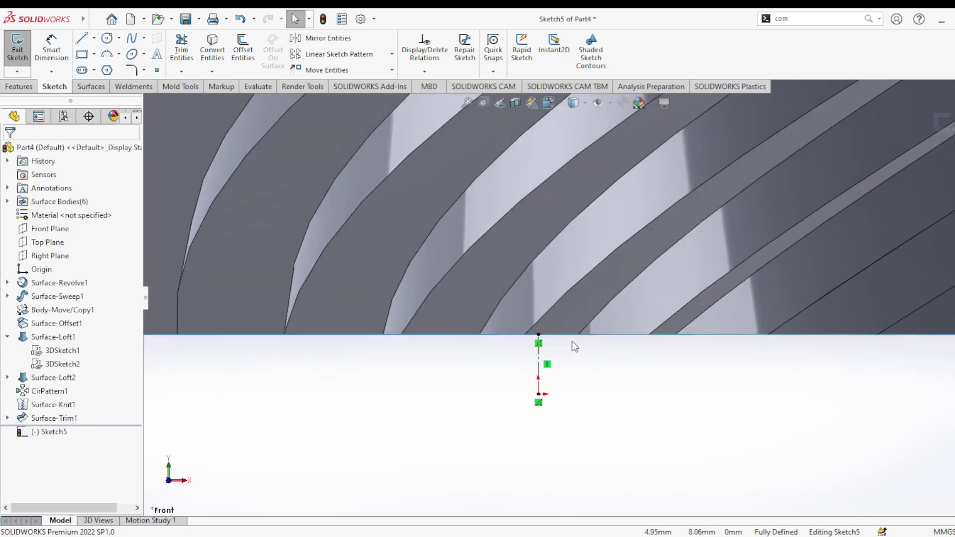
pyautogui.scroll(-1, 562, 335)
pyautogui.scroll(-1, 513, 322)
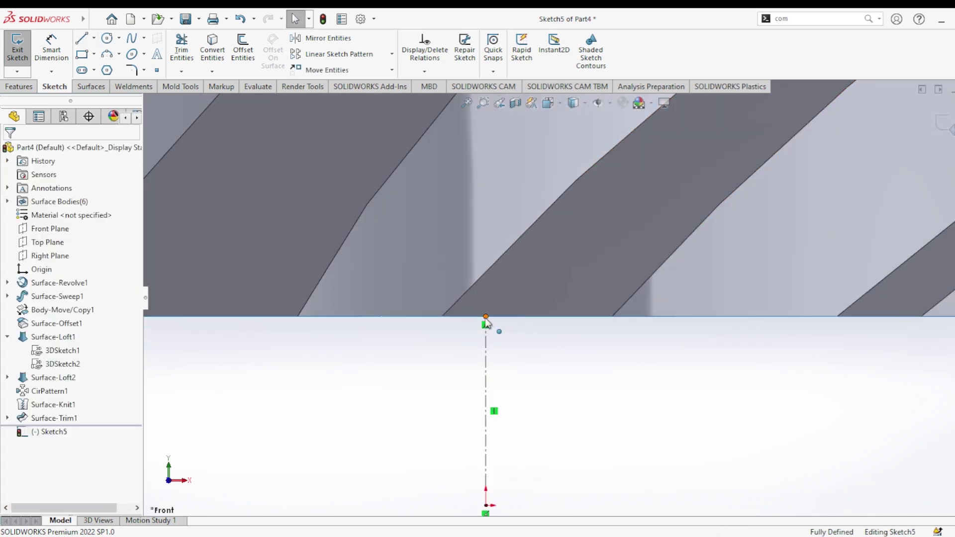
pyautogui.click(486, 316)
pyautogui.scroll(2, 565, 387)
pyautogui.scroll(2, 572, 386)
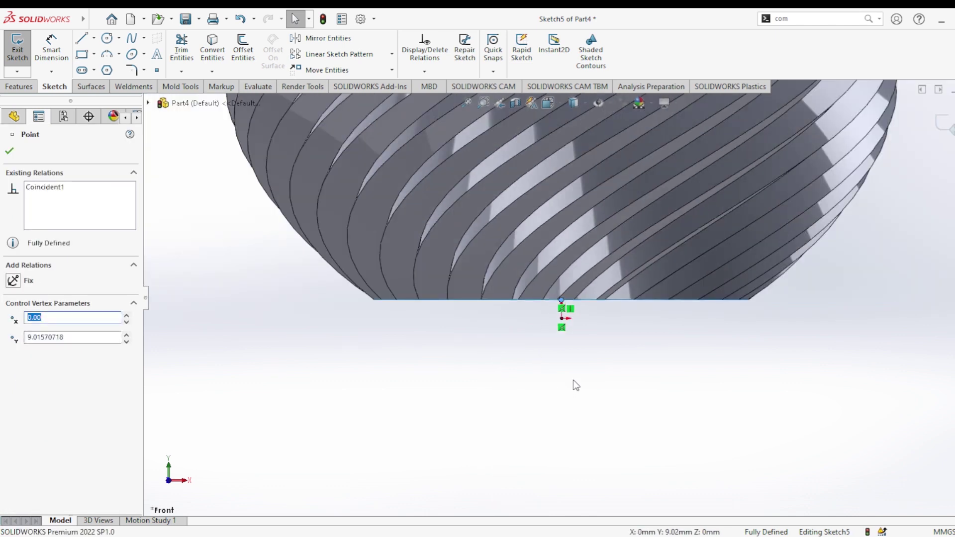
pyautogui.scroll(2, 573, 386)
# Step: Draw a rectangle from the centreline's top end to beyond the bowl's right rim
pyautogui.click(82, 58)
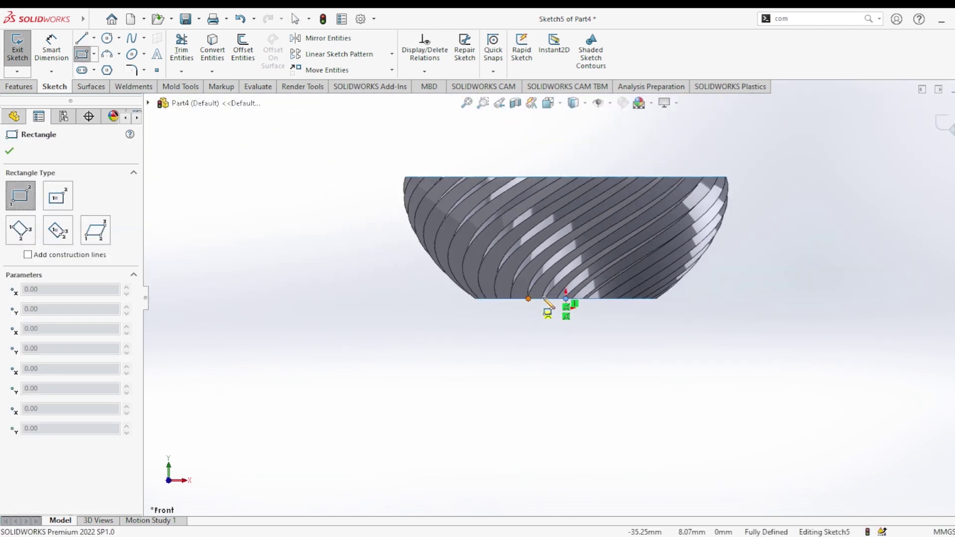
pyautogui.click(566, 298)
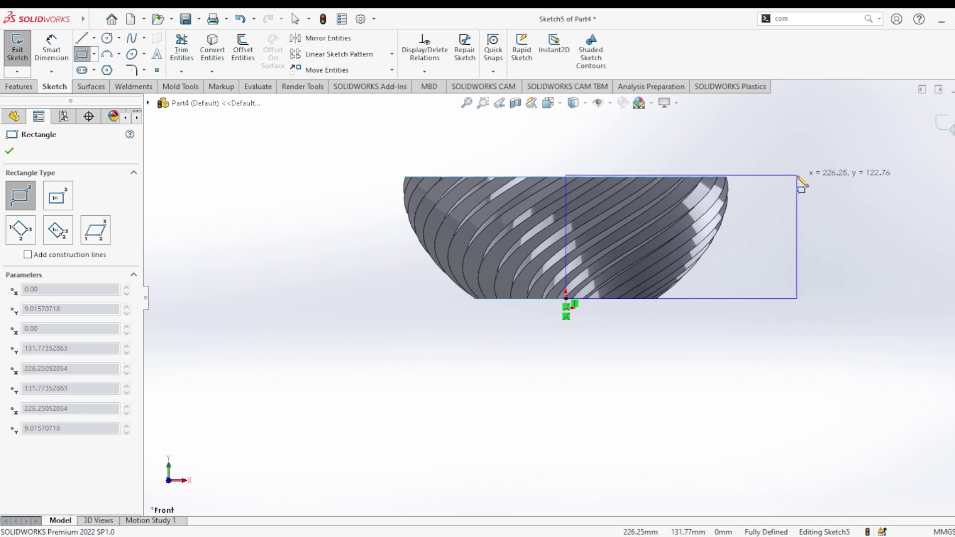
pyautogui.click(797, 175)
pyautogui.press('Escape')
pyautogui.scroll(-3, 617, 187)
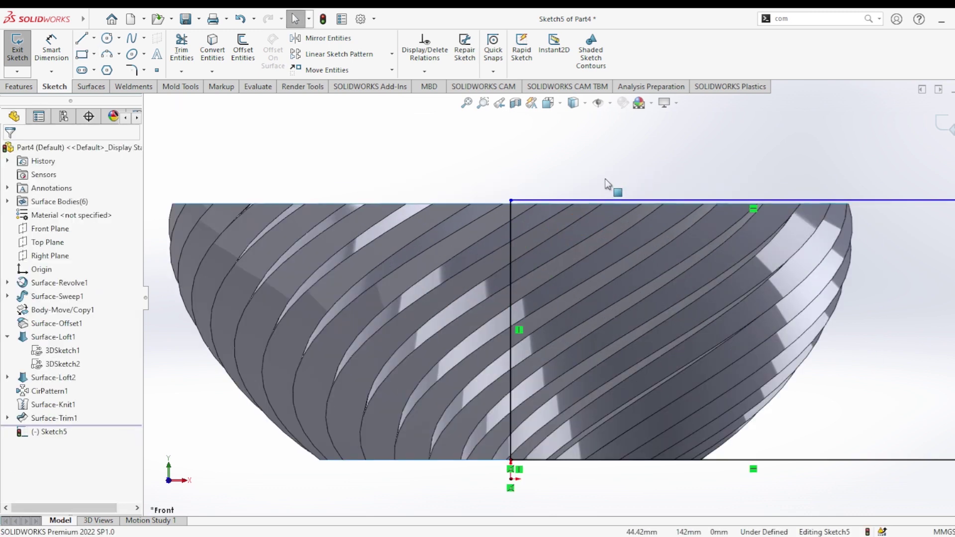
pyautogui.scroll(-4, 520, 201)
# Step: Make the rectangle's top-left corner coincident with the bowl's rim edge
pyautogui.click(522, 200)
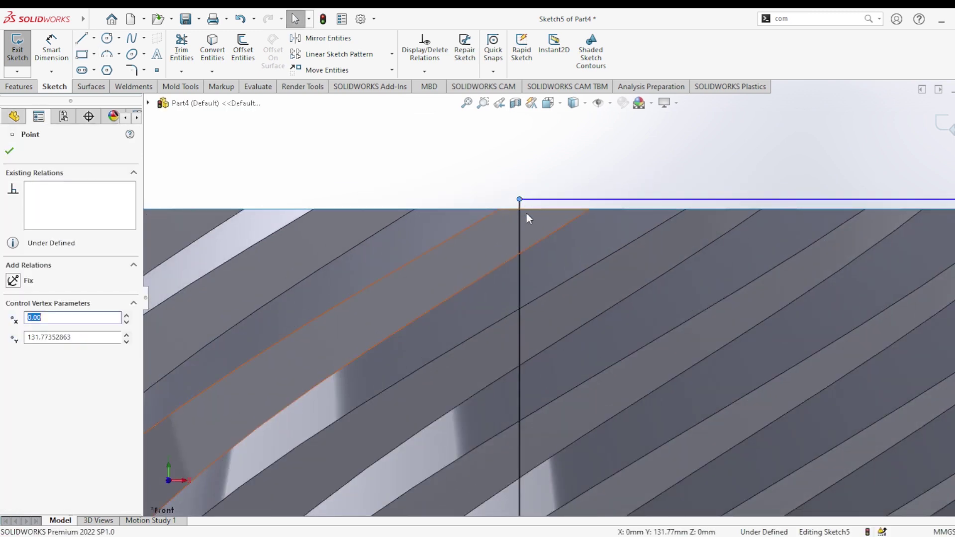
pyautogui.keyDown('ctrl'); pyautogui.click(531, 210); pyautogui.keyUp('ctrl')
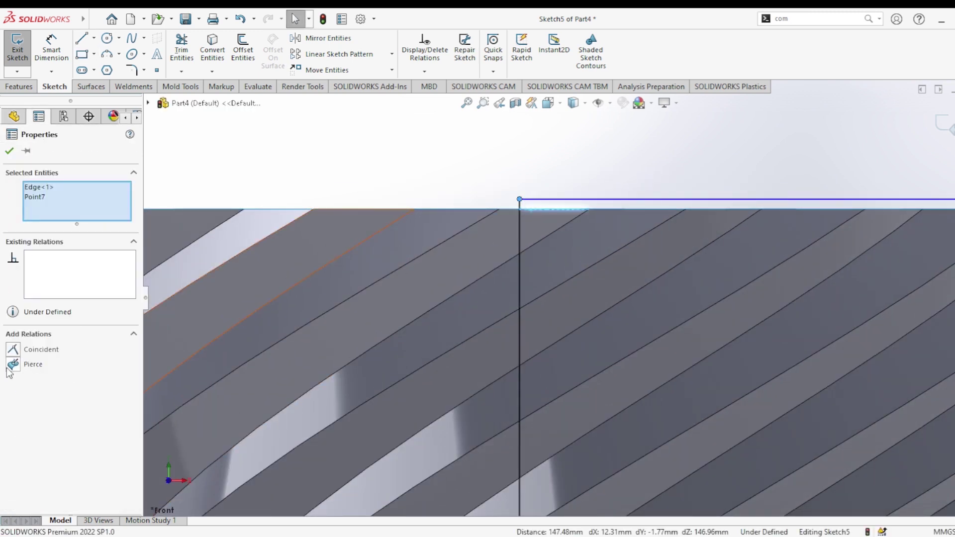
pyautogui.click(13, 349)
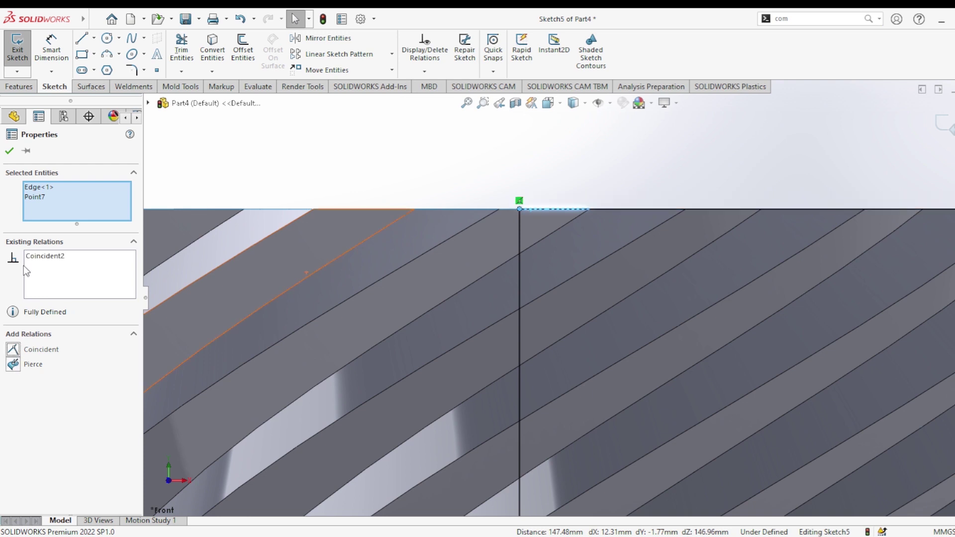
pyautogui.click(9, 151)
pyautogui.scroll(3, 480, 261)
pyautogui.scroll(4, 572, 289)
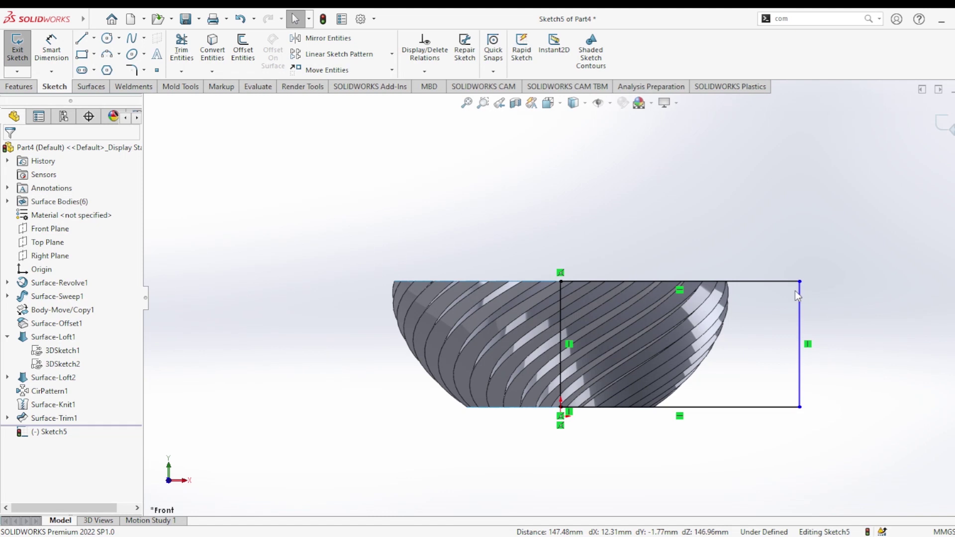
# Step: Dimension the rectangle's bottom edge to 170 mm, fully defining the sketch
pyautogui.click(51, 49)
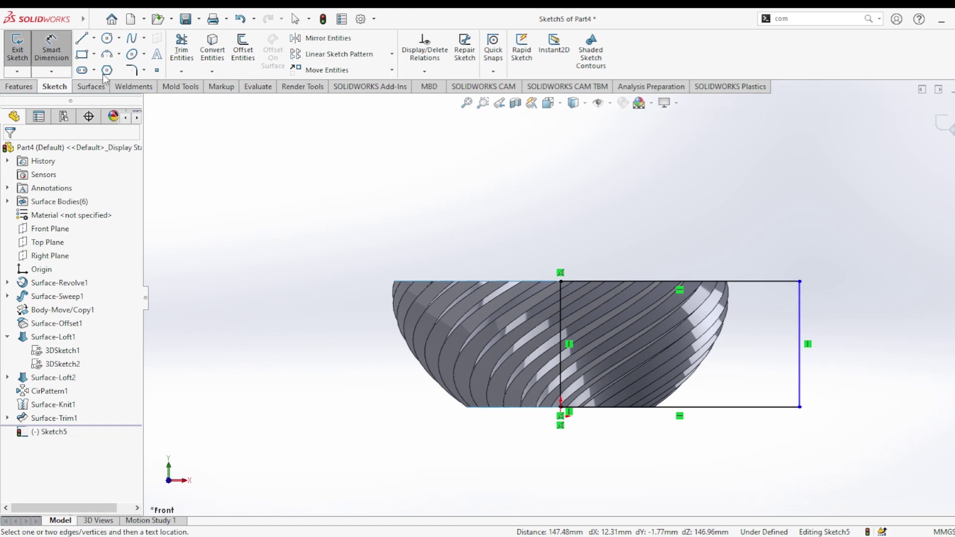
pyautogui.click(761, 414)
pyautogui.click(744, 442)
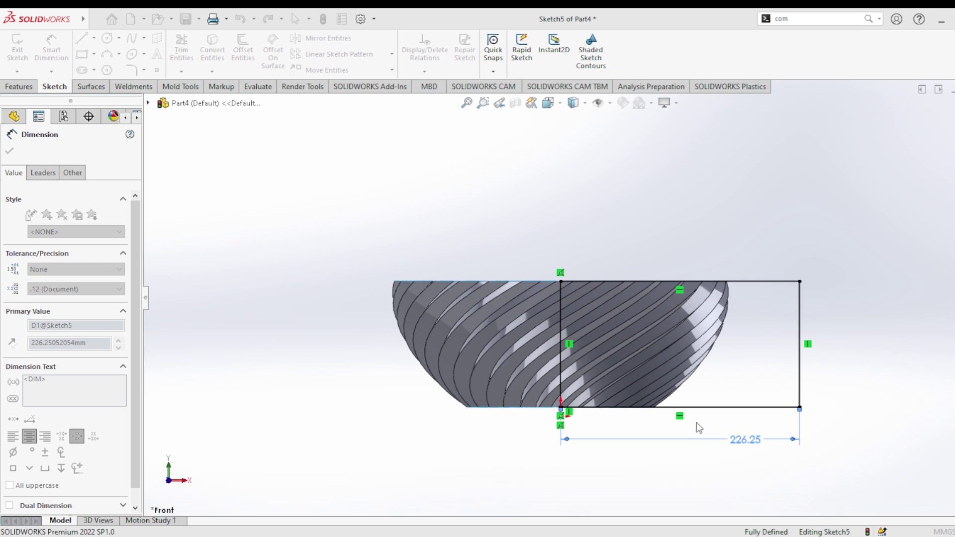
pyautogui.write('170')
pyautogui.press('Return')
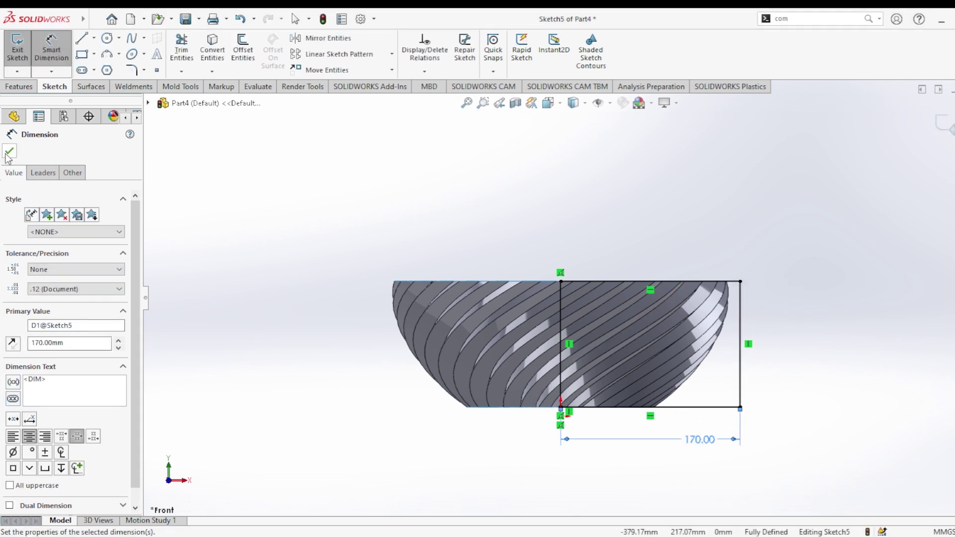
pyautogui.click(9, 152)
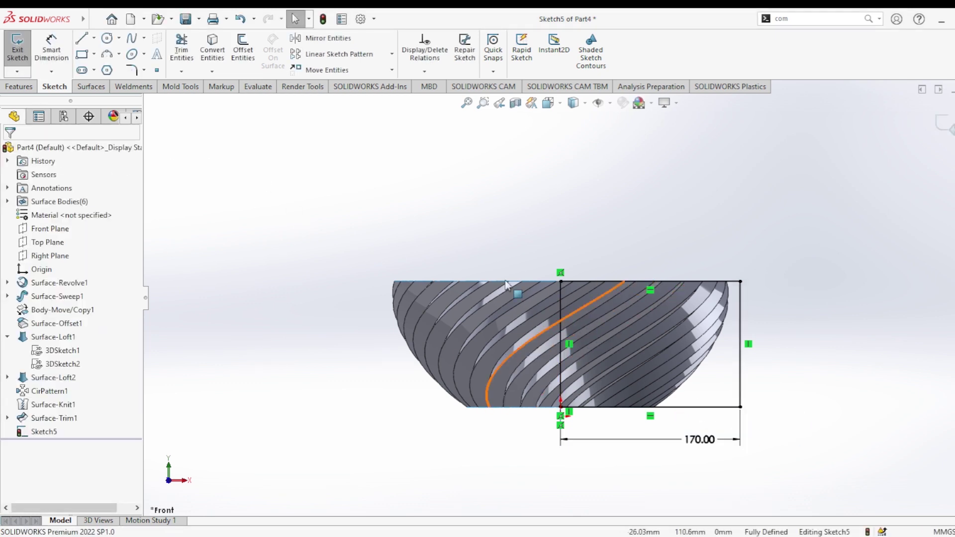
# Step: Revolve the rectangle a full 360° around Line1 into a solid cylinder
pyautogui.click(20, 86)
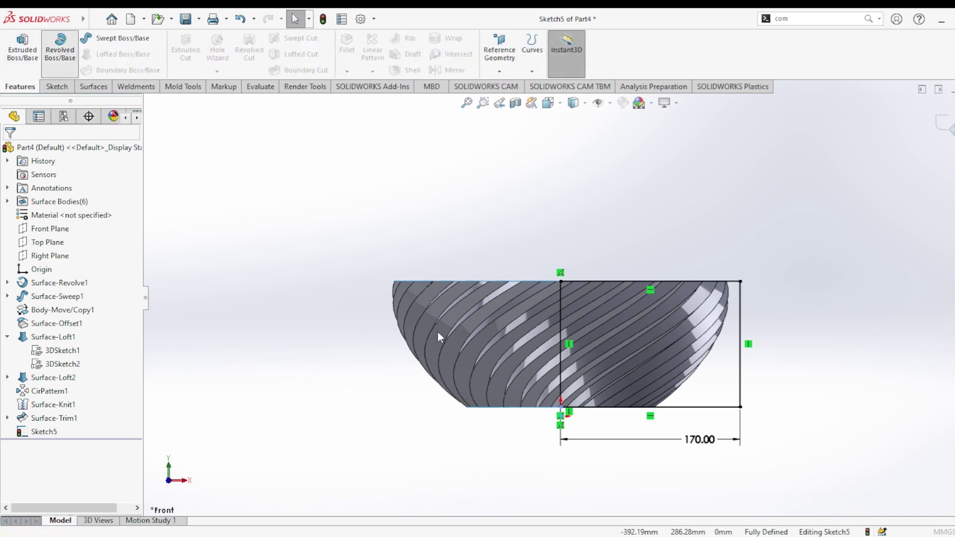
pyautogui.click(560, 331)
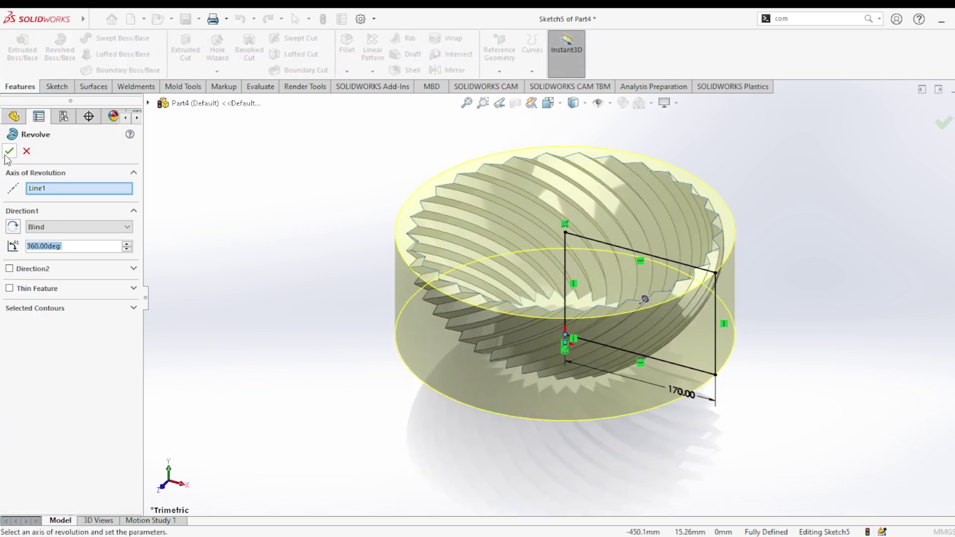
pyautogui.click(6, 155)
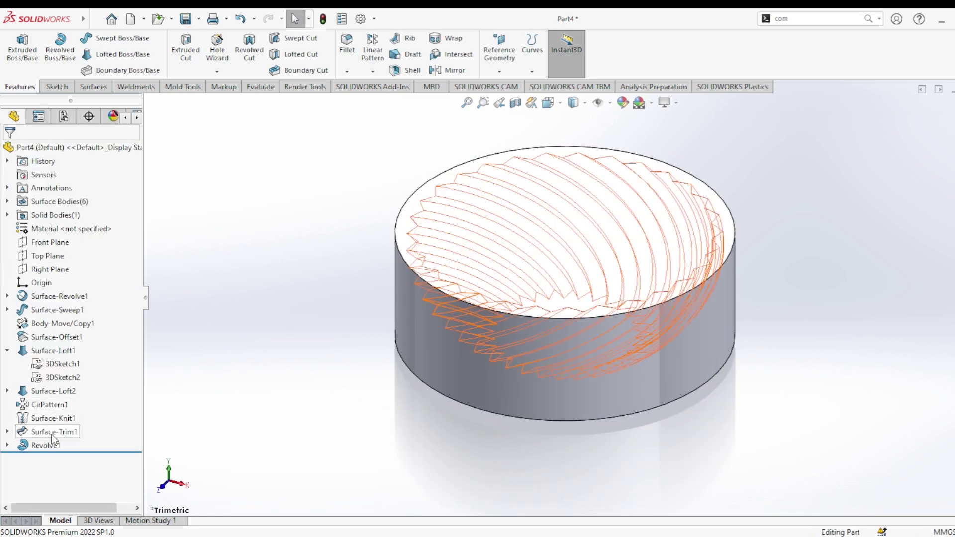
# Step: Cut the cylinder with Surface-Trim1 to carve out the solid faceted bowl
pyautogui.click(54, 432)
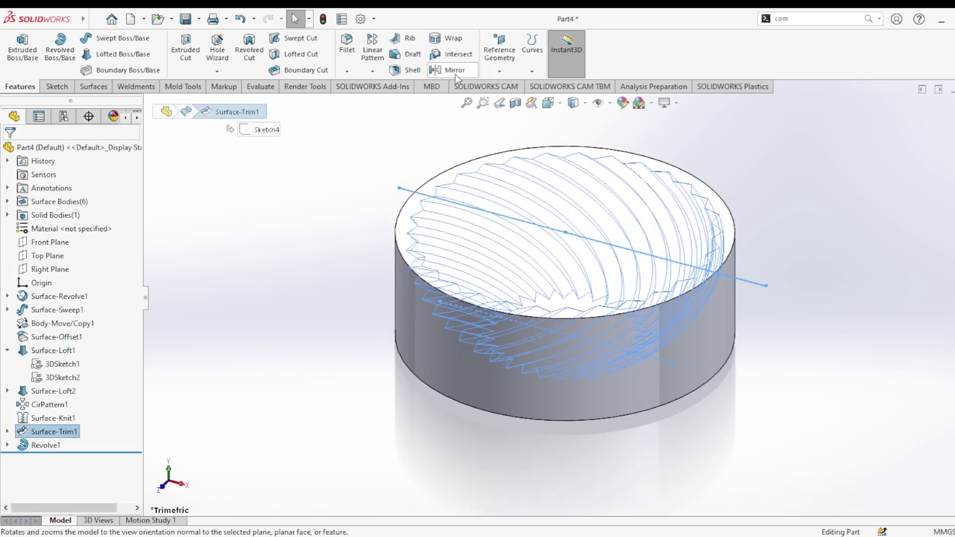
pyautogui.click(93, 87)
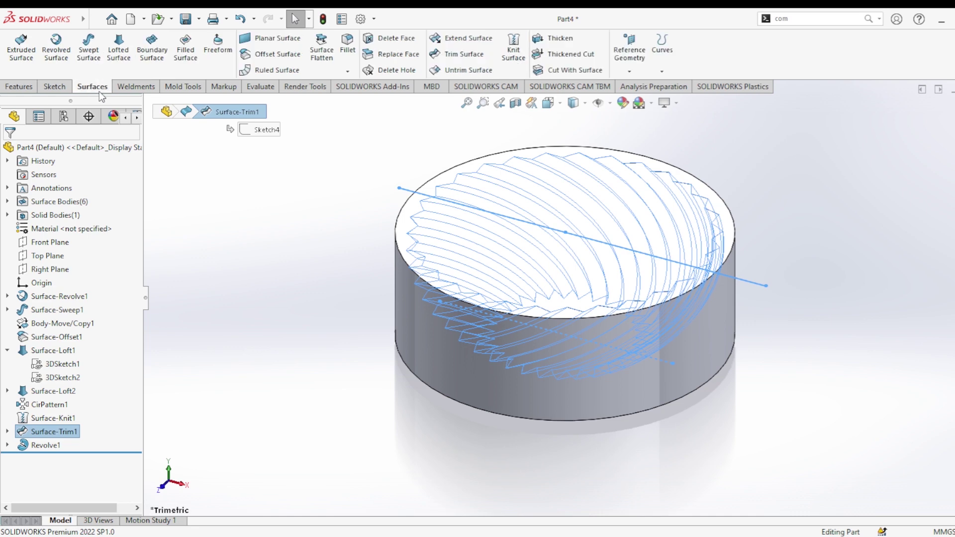
pyautogui.click(560, 71)
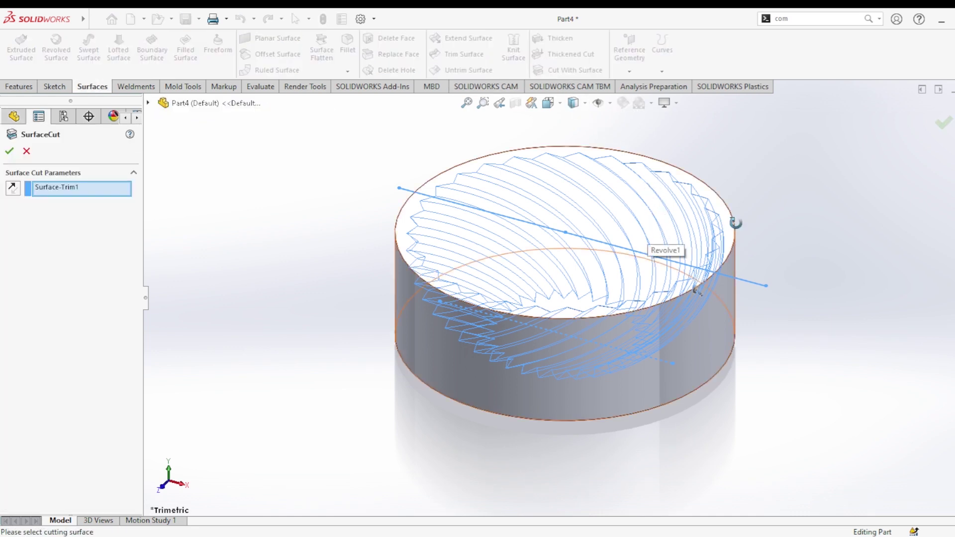
pyautogui.moveTo(696, 291); pyautogui.dragTo(671, 277, button='middle')
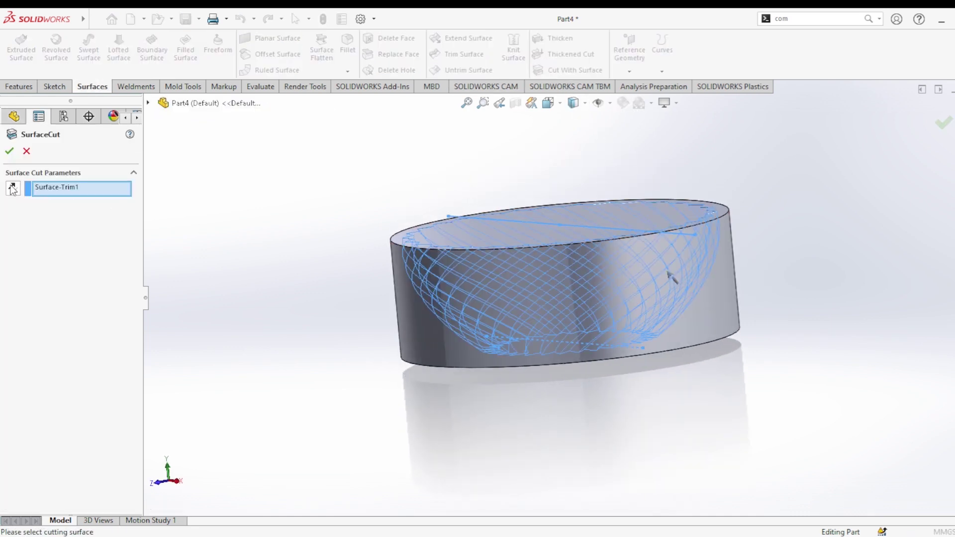
pyautogui.moveTo(317, 241); pyautogui.dragTo(362, 277, button='middle')
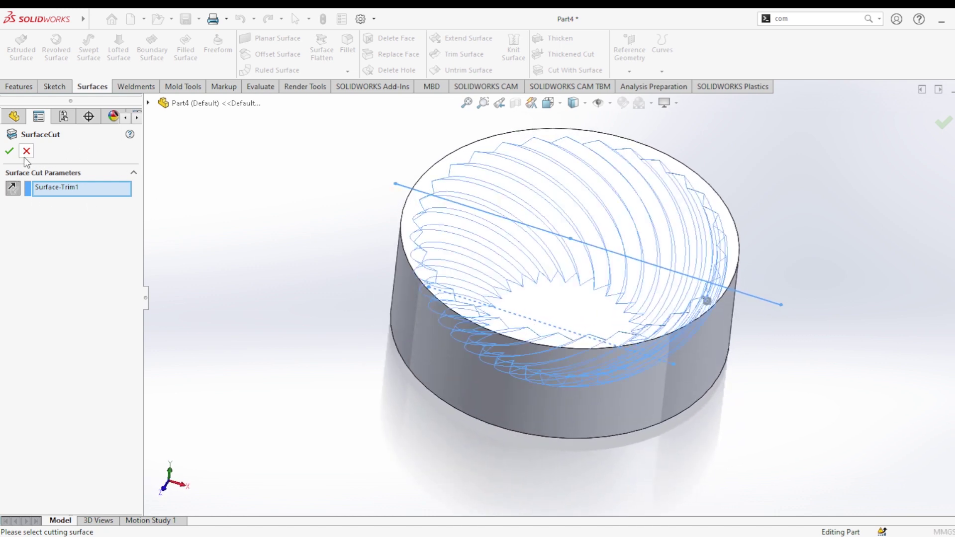
pyautogui.click(9, 151)
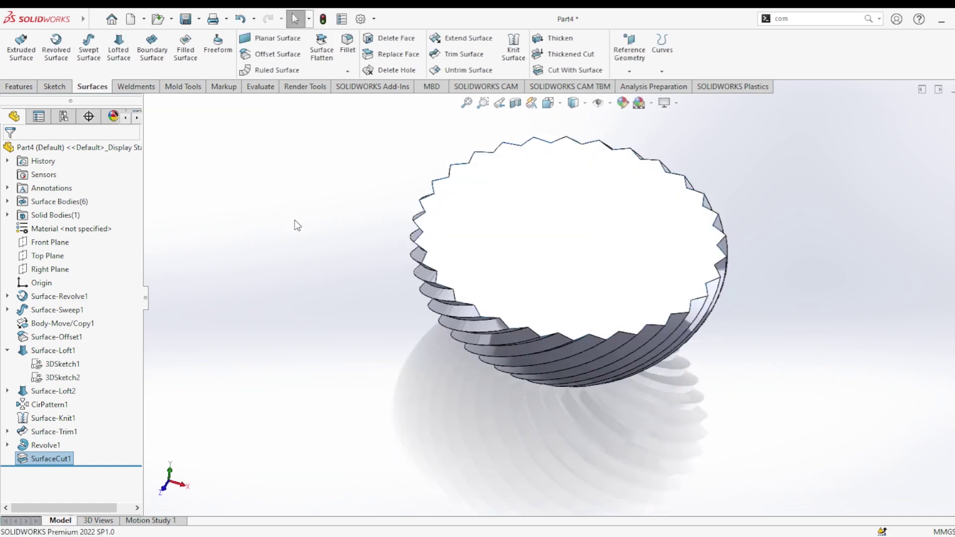
pyautogui.moveTo(414, 284); pyautogui.dragTo(525, 277, button='middle')
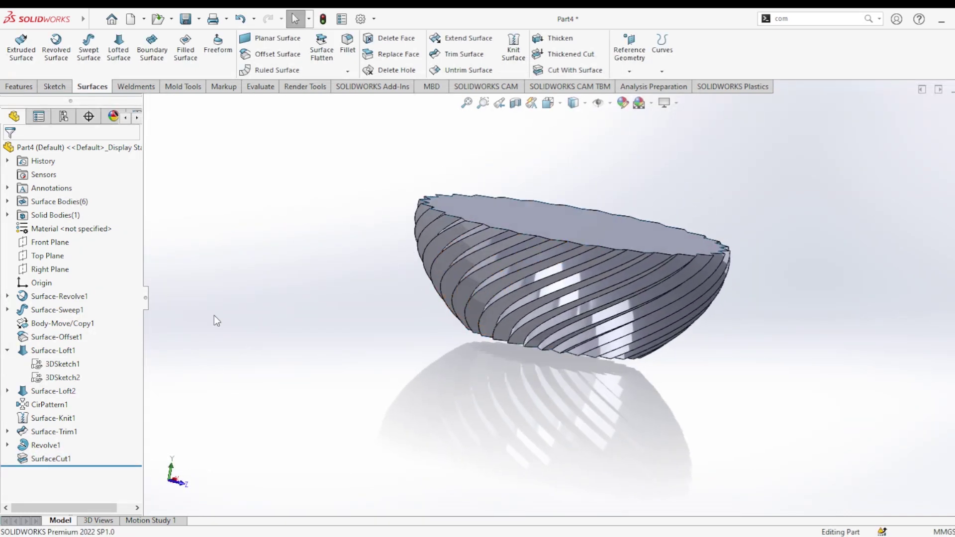
# Step: Mirror the SurfaceCut1 bowl body about the Front Plane
pyautogui.click(41, 244)
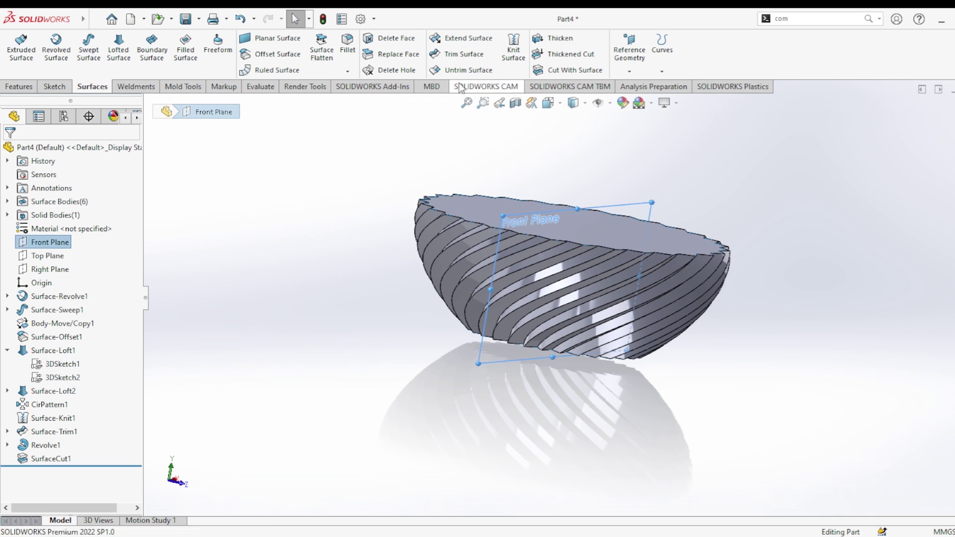
pyautogui.click(19, 86)
pyautogui.click(451, 70)
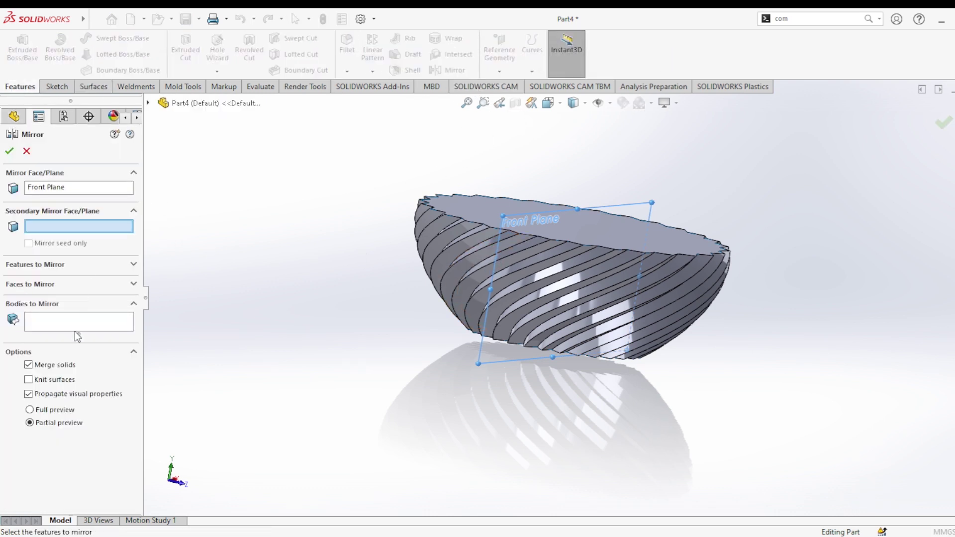
pyautogui.click(54, 329)
pyautogui.click(486, 228)
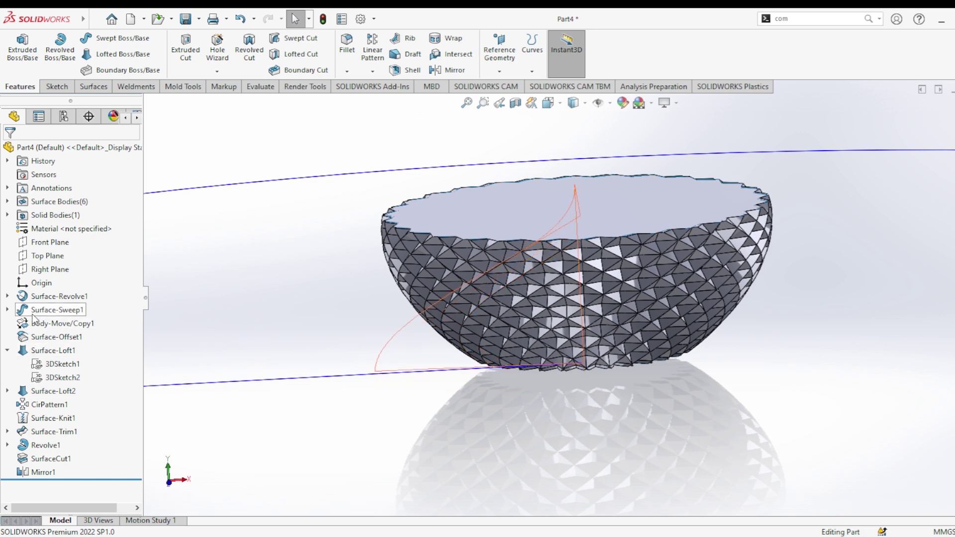
# Step: Select Surface-Revolve1 in the tree and orbit the bowl to a low side view
pyautogui.click(7, 296)
pyautogui.click(55, 297)
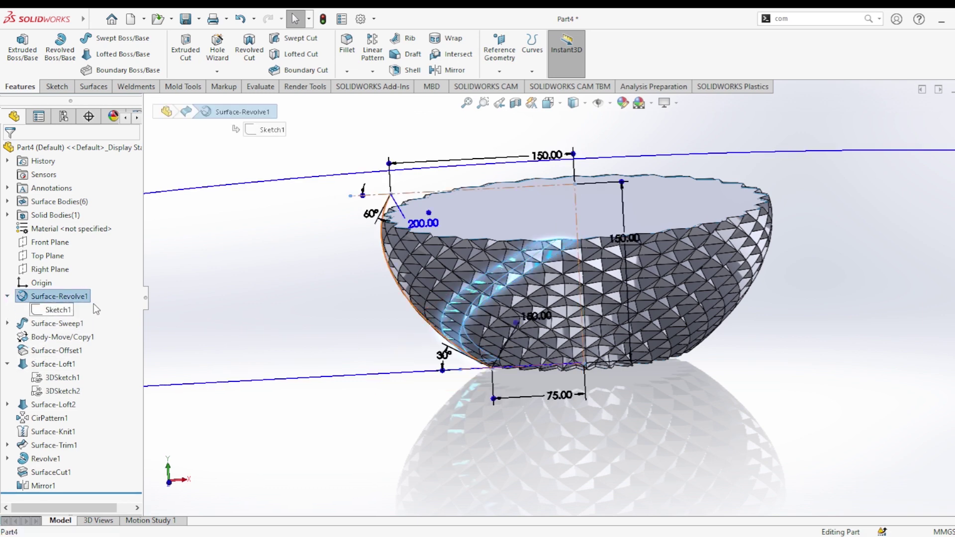
pyautogui.moveTo(404, 314)
pyautogui.mouseDown(button='middle')
pyautogui.moveTo(327, 296)
pyautogui.moveTo(374, 282)
pyautogui.mouseUp(button='middle')
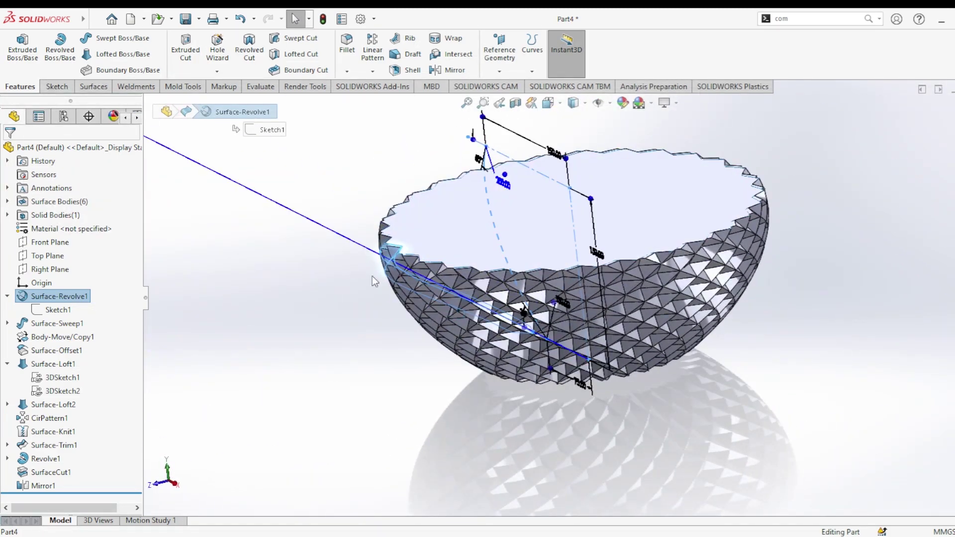
pyautogui.scroll(3, 374, 281)
pyautogui.moveTo(454, 302); pyautogui.dragTo(348, 209, button='middle')
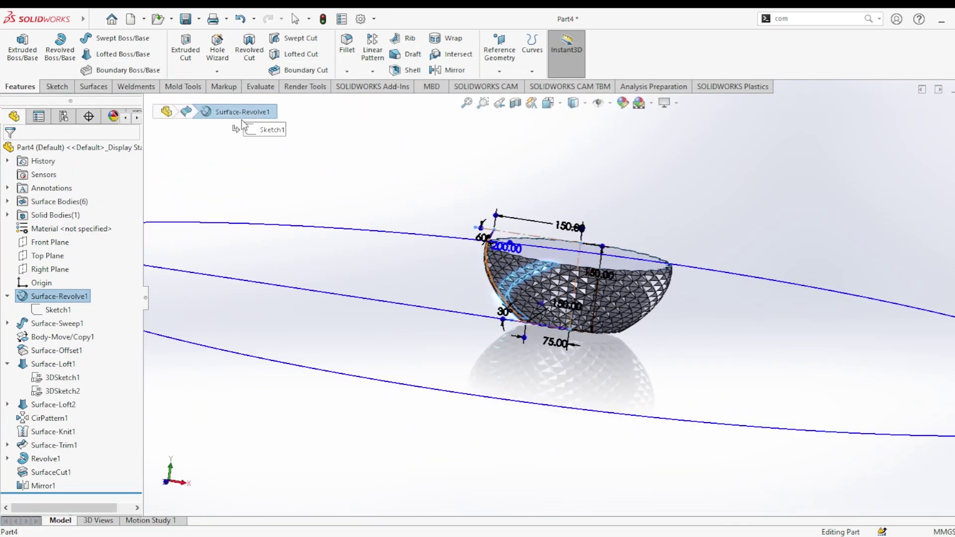
pyautogui.click(94, 87)
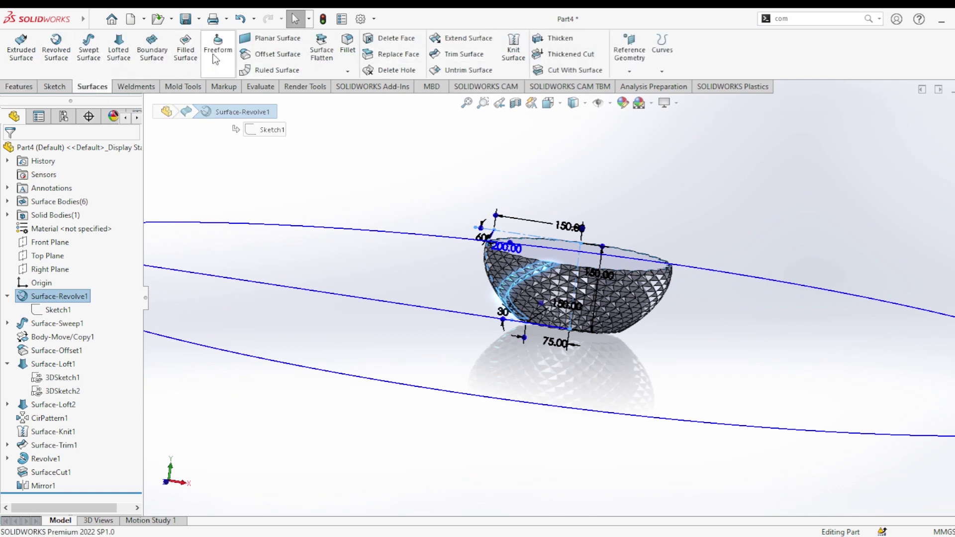
# Step: Offset Surface-Revolve1 by 2 mm to wrap the faceted bowl in a shell
pyautogui.click(278, 54)
pyautogui.moveTo(560, 288); pyautogui.dragTo(539, 249, button='middle')
pyautogui.scroll(-5, 536, 262)
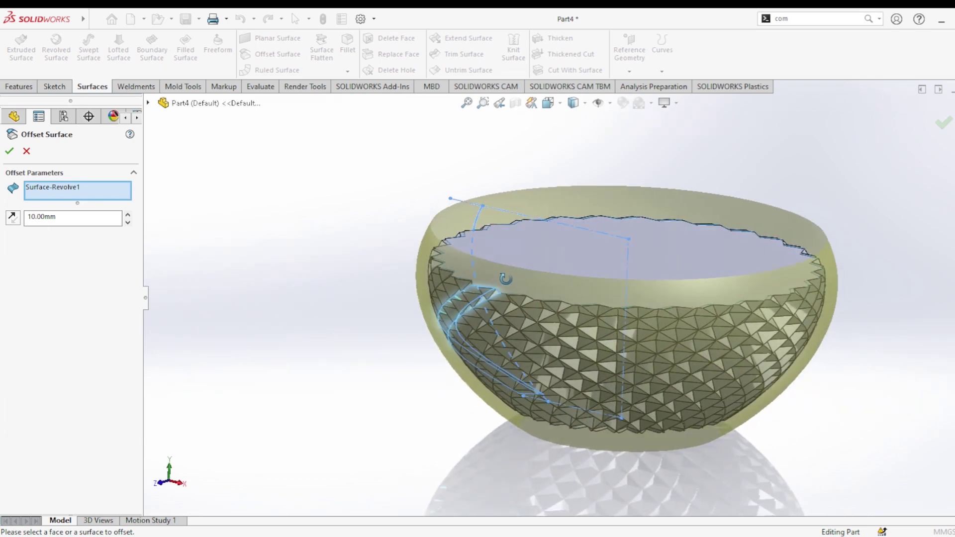
pyautogui.moveTo(505, 279); pyautogui.dragTo(504, 271, button='middle')
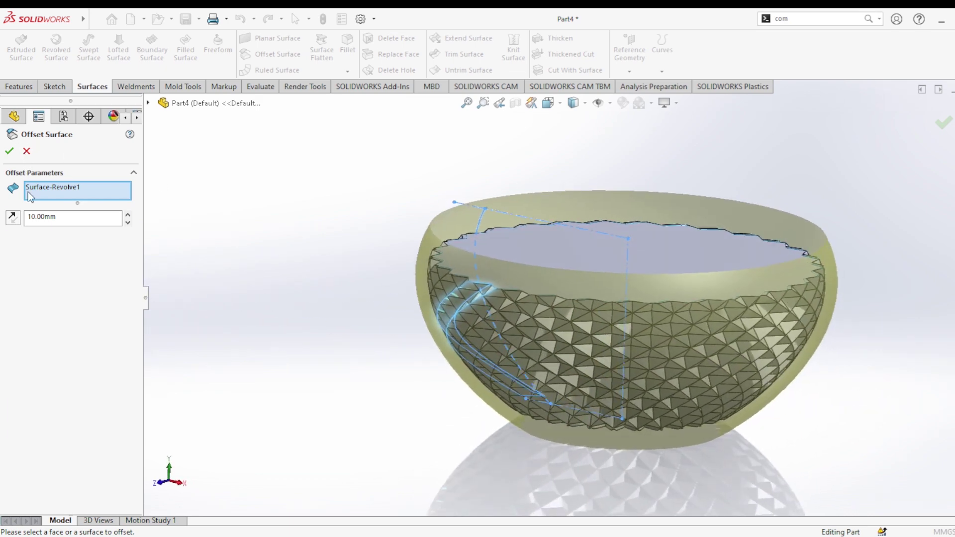
pyautogui.doubleClick(45, 219)
pyautogui.write('1')
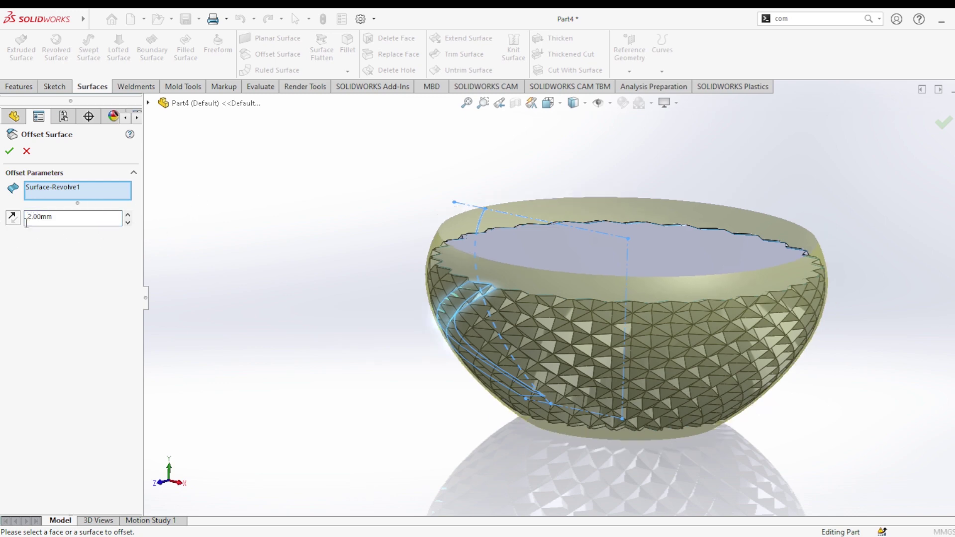
pyautogui.click(128, 214)
pyautogui.moveTo(298, 276); pyautogui.dragTo(337, 298, button='middle')
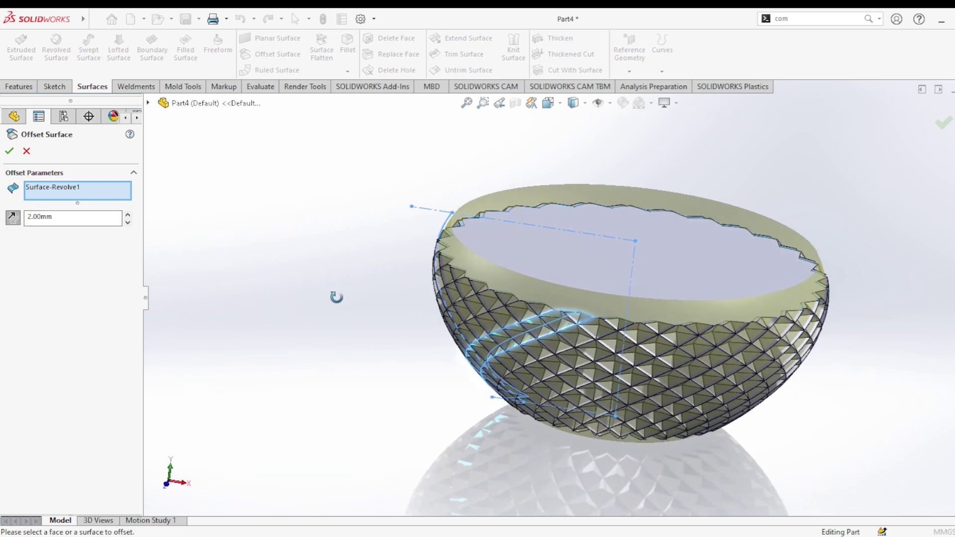
pyautogui.click(11, 151)
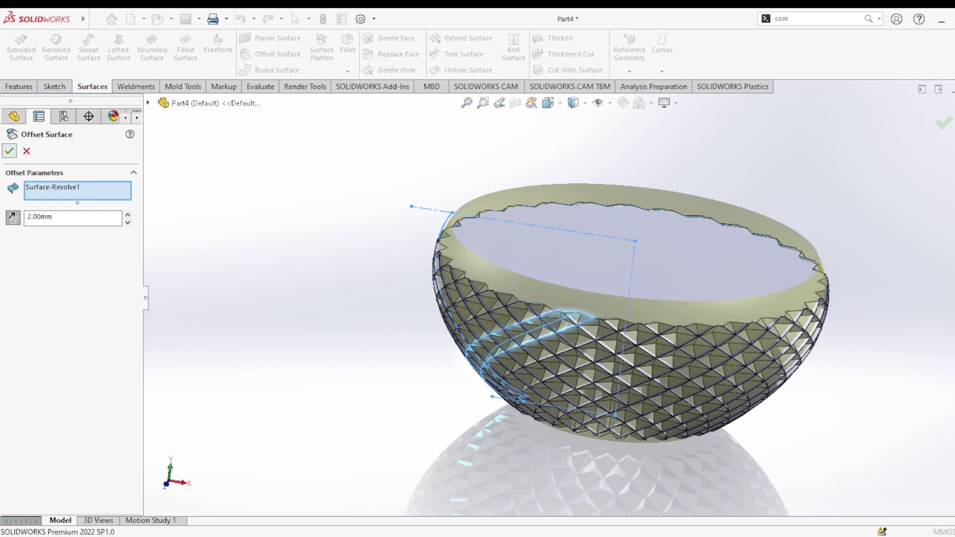
pyautogui.press('Return')
pyautogui.moveTo(825, 279)
pyautogui.mouseDown(button='middle')
pyautogui.moveTo(844, 261)
pyautogui.moveTo(841, 278)
pyautogui.mouseUp(button='middle')
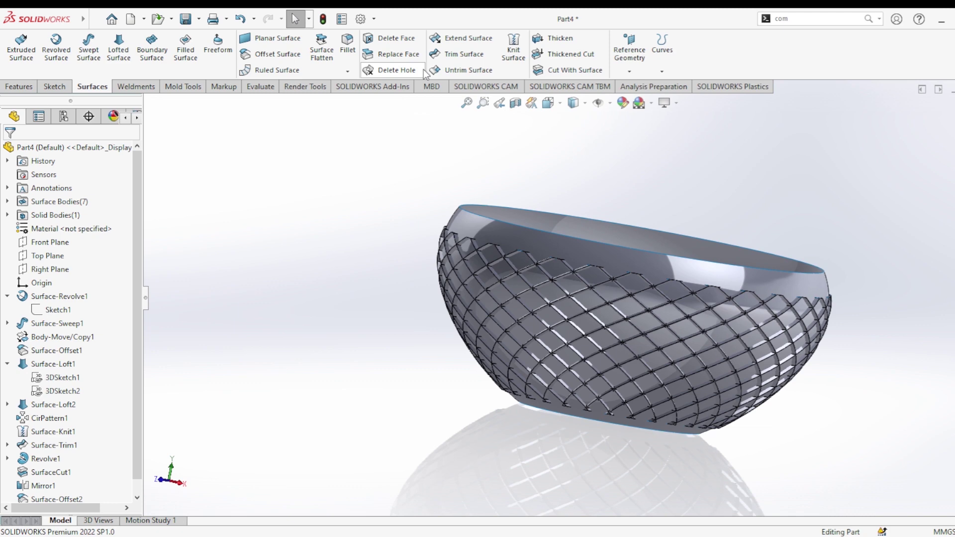
# Step: Cut the bowl with Surface-Offset2 in the reversed direction, leaving the facet lattice
pyautogui.click(567, 70)
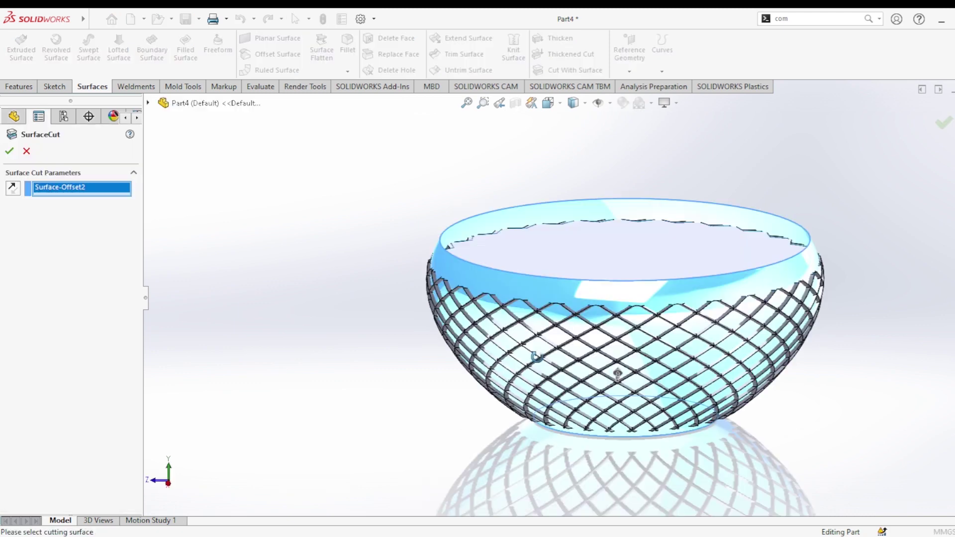
pyautogui.click(14, 188)
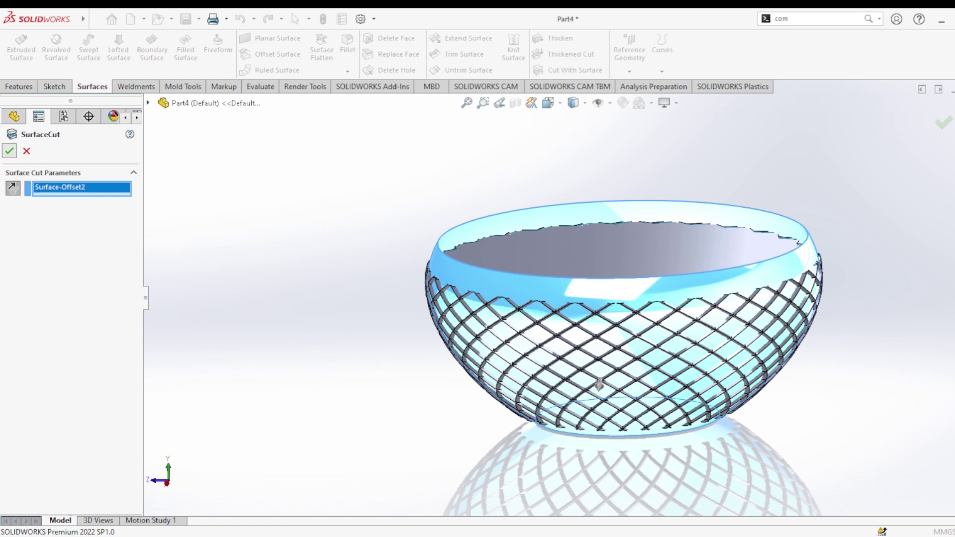
pyautogui.press('Return')
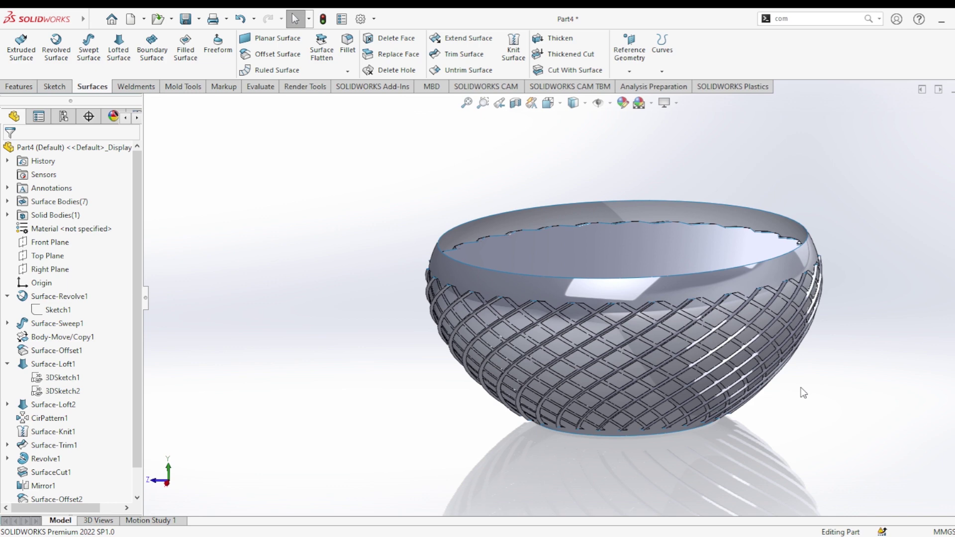
pyautogui.moveTo(803, 392); pyautogui.dragTo(652, 358, button='middle')
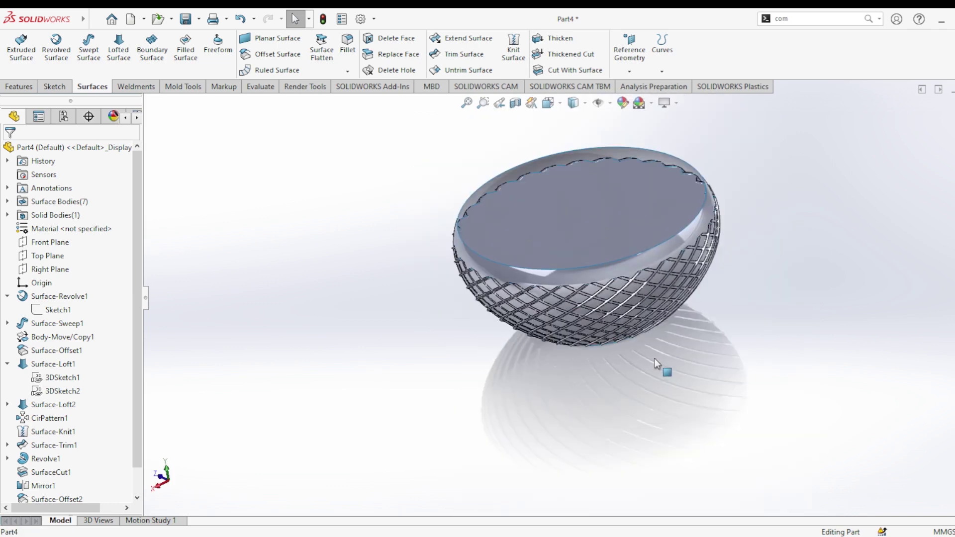
pyautogui.moveTo(654, 364); pyautogui.dragTo(479, 252, button='middle')
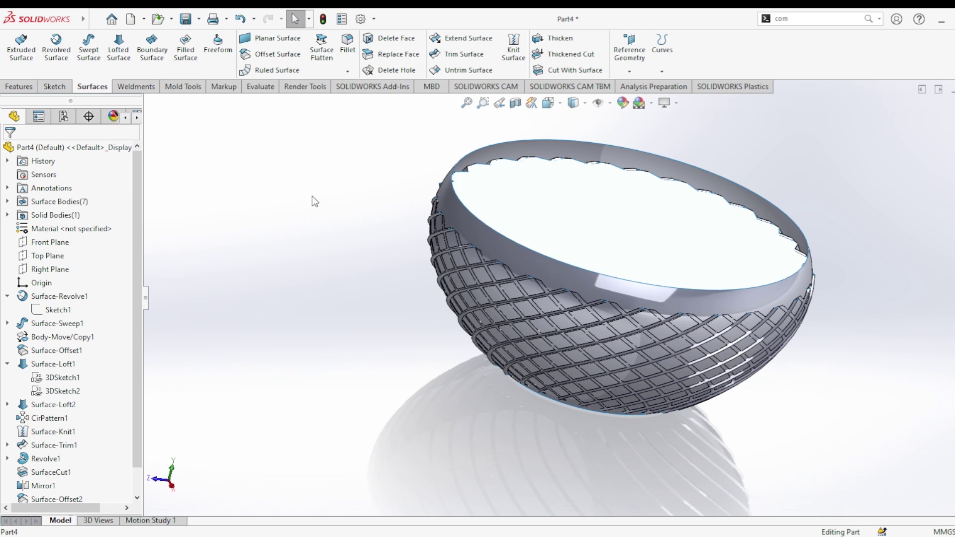
pyautogui.moveTo(312, 196); pyautogui.dragTo(296, 205, button='middle')
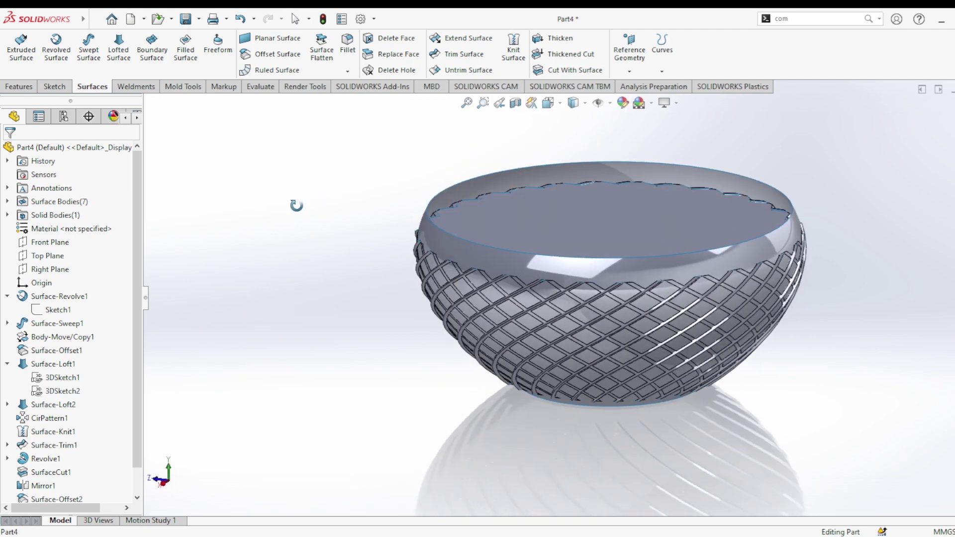
pyautogui.moveTo(296, 205)
pyautogui.mouseDown(button='middle')
pyautogui.moveTo(266, 206)
pyautogui.moveTo(332, 226)
pyautogui.moveTo(296, 294)
pyautogui.mouseUp(button='middle')
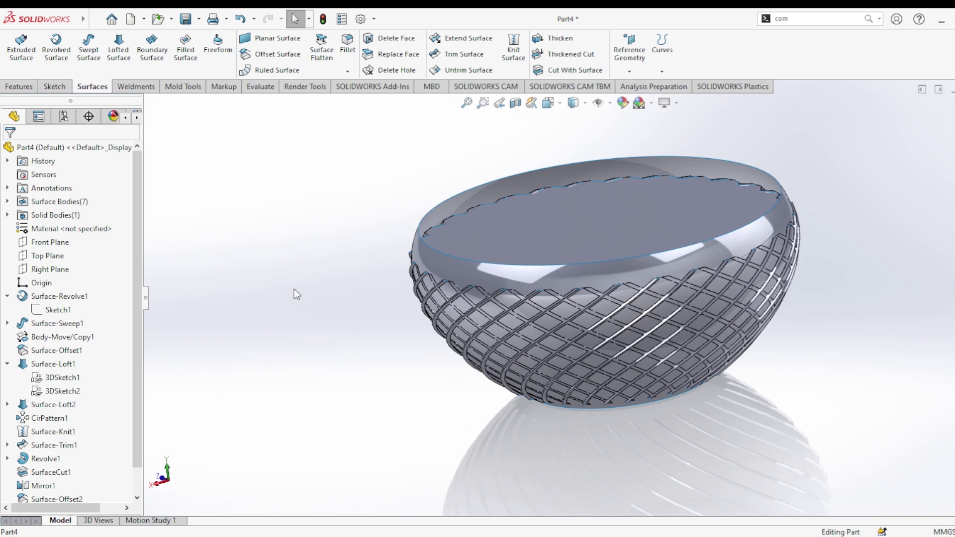
pyautogui.scroll(-1, 54, 489)
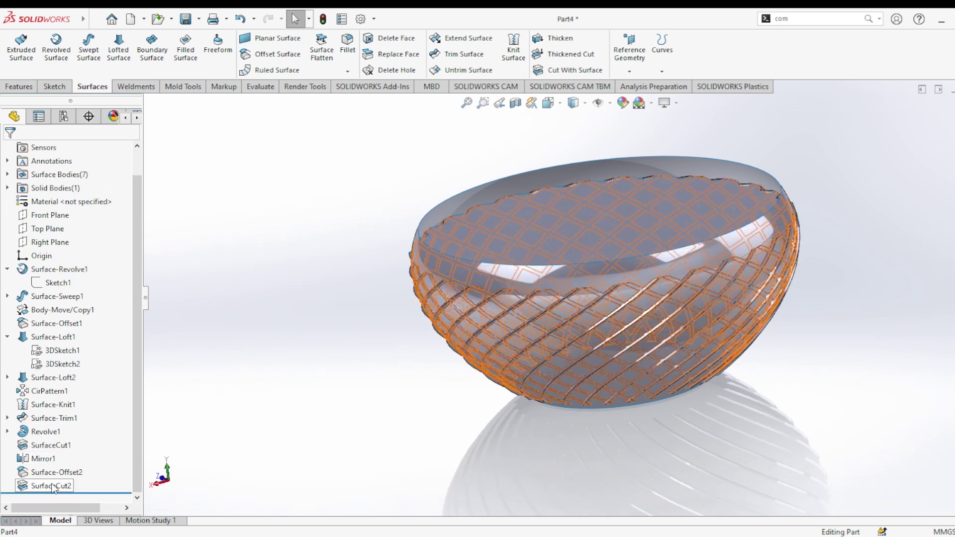
pyautogui.click(47, 459)
pyautogui.moveTo(433, 397); pyautogui.dragTo(435, 351, button='middle')
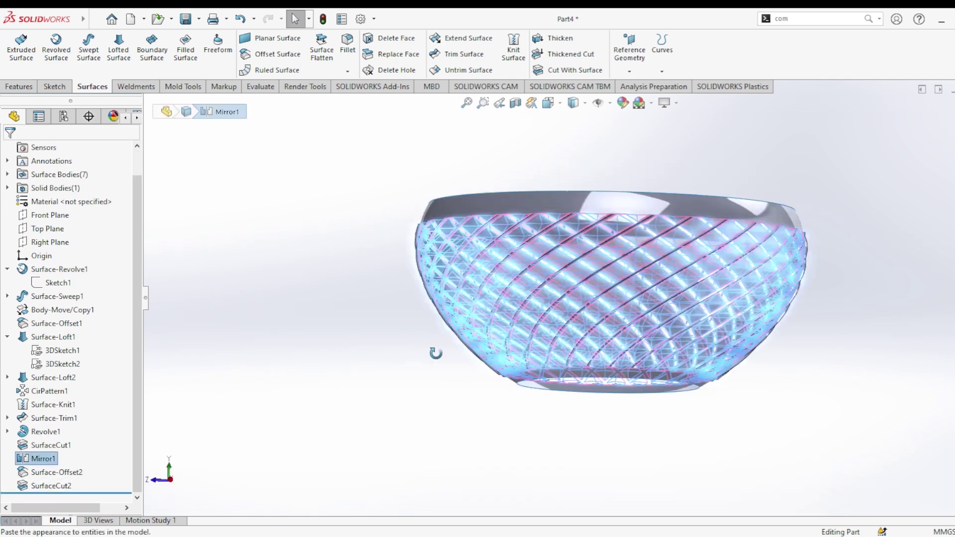
pyautogui.scroll(-5, 644, 236)
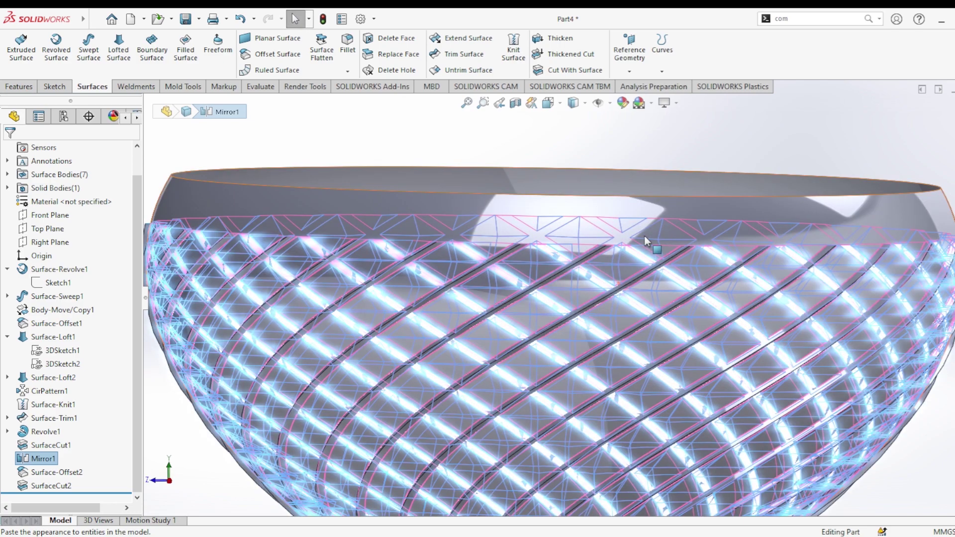
pyautogui.scroll(-5, 642, 259)
pyautogui.moveTo(640, 277)
pyautogui.mouseDown(button='middle')
pyautogui.moveTo(596, 343)
pyautogui.moveTo(655, 259)
pyautogui.mouseUp(button='middle')
pyautogui.press('f')
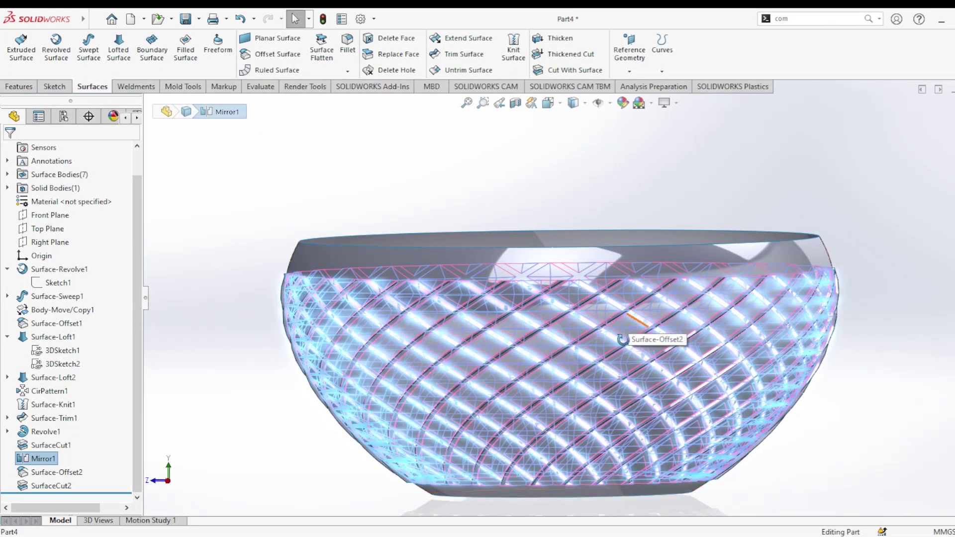
pyautogui.moveTo(622, 340); pyautogui.dragTo(602, 355, button='middle')
pyautogui.press('f')
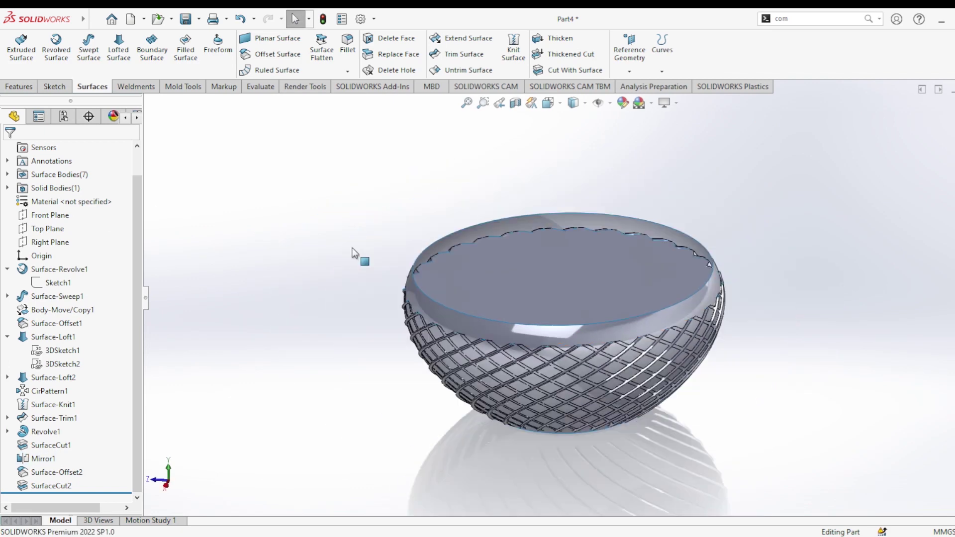
pyautogui.moveTo(354, 254)
pyautogui.mouseDown(button='middle')
pyautogui.moveTo(424, 268)
pyautogui.moveTo(599, 206)
pyautogui.mouseUp(button='middle')
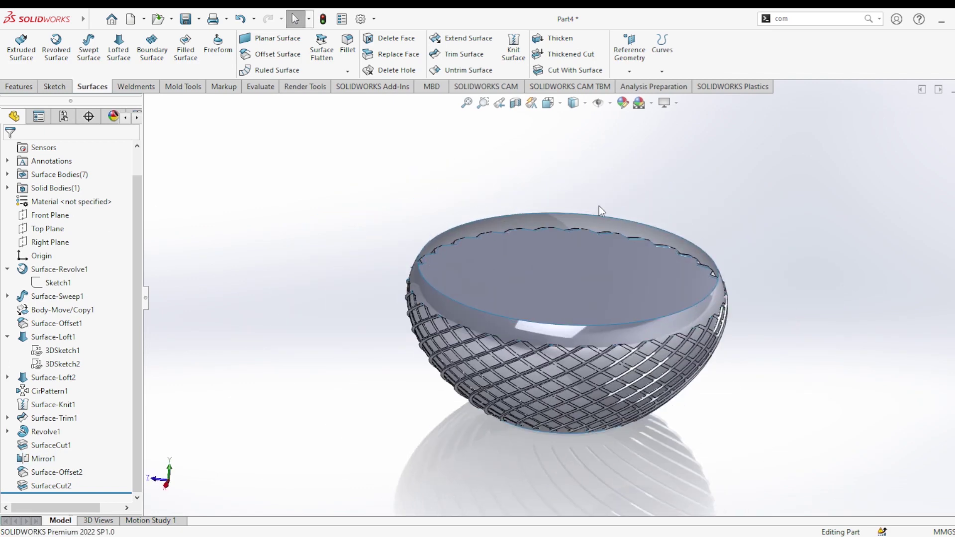
# Step: Hide the Surface-Offset2 body to expose the lattice bowl
pyautogui.click(648, 232)
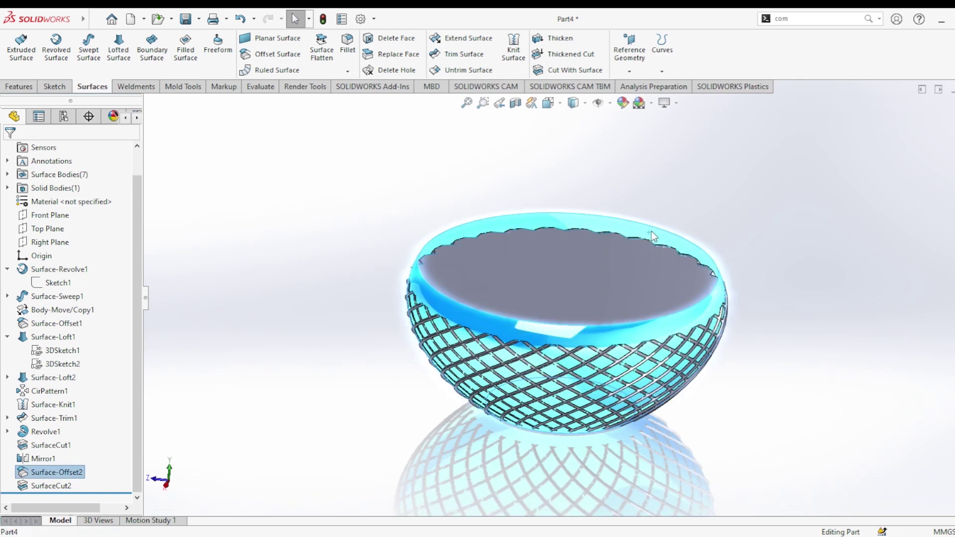
pyautogui.click(685, 217)
pyautogui.moveTo(799, 217); pyautogui.dragTo(745, 171, button='middle')
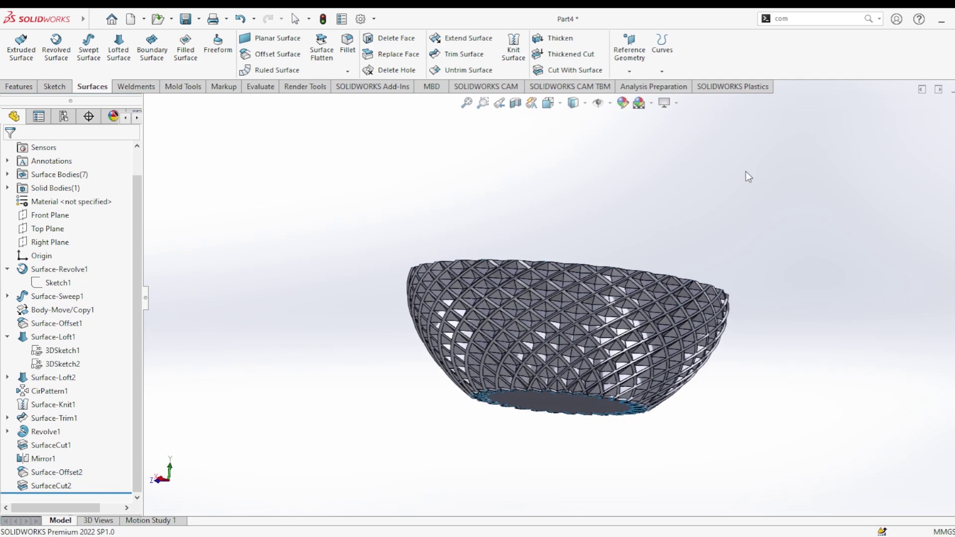
pyautogui.scroll(-5, 590, 262)
pyautogui.scroll(5, 573, 295)
# Step: Orbit and zoom around the lattice bowl to inspect its crisscross facet ribs
pyautogui.moveTo(573, 295)
pyautogui.mouseDown(button='middle')
pyautogui.moveTo(542, 336)
pyautogui.moveTo(592, 340)
pyautogui.mouseUp(button='middle')
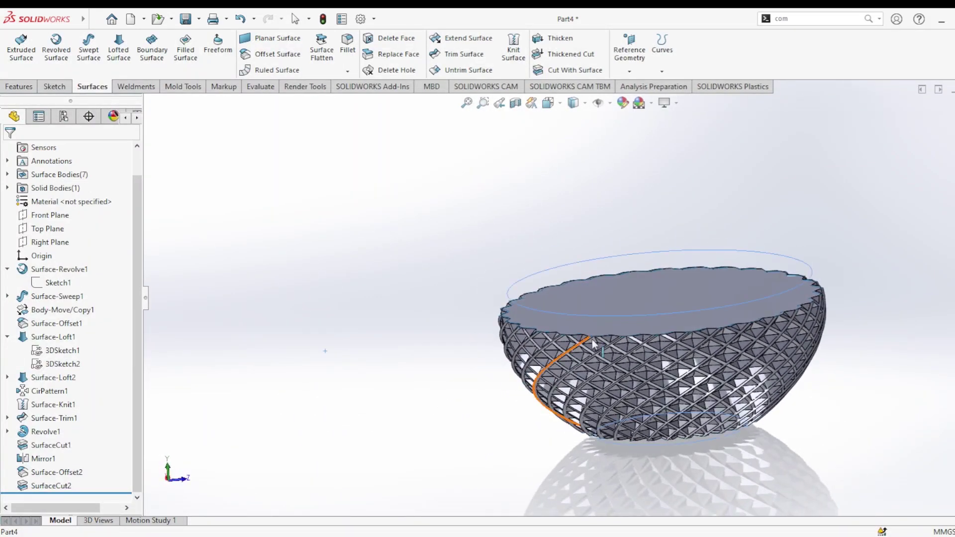
pyautogui.scroll(-3, 580, 386)
pyautogui.scroll(-3, 580, 383)
pyautogui.scroll(-3, 596, 375)
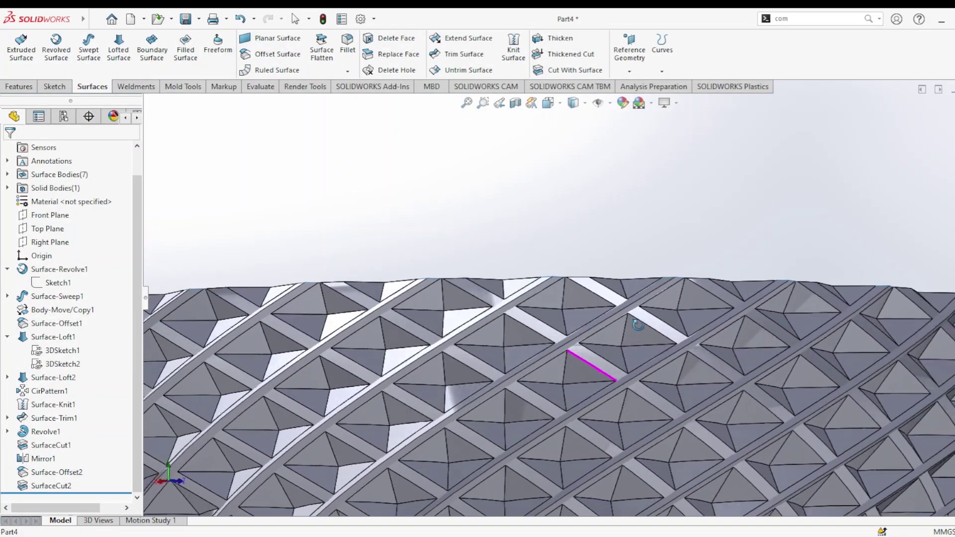
pyautogui.moveTo(596, 375); pyautogui.dragTo(646, 378, button='middle')
pyautogui.press('f')
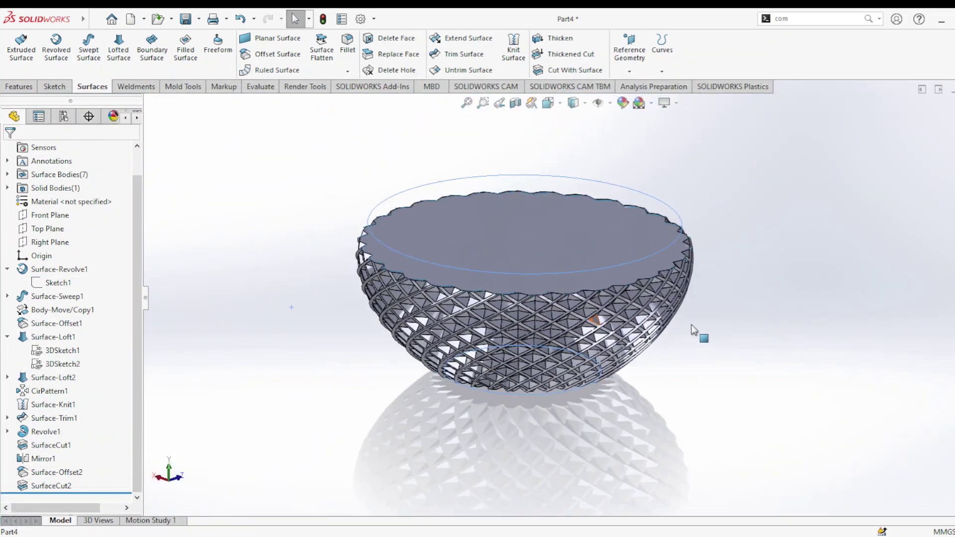
pyautogui.moveTo(694, 330); pyautogui.dragTo(467, 336, button='middle')
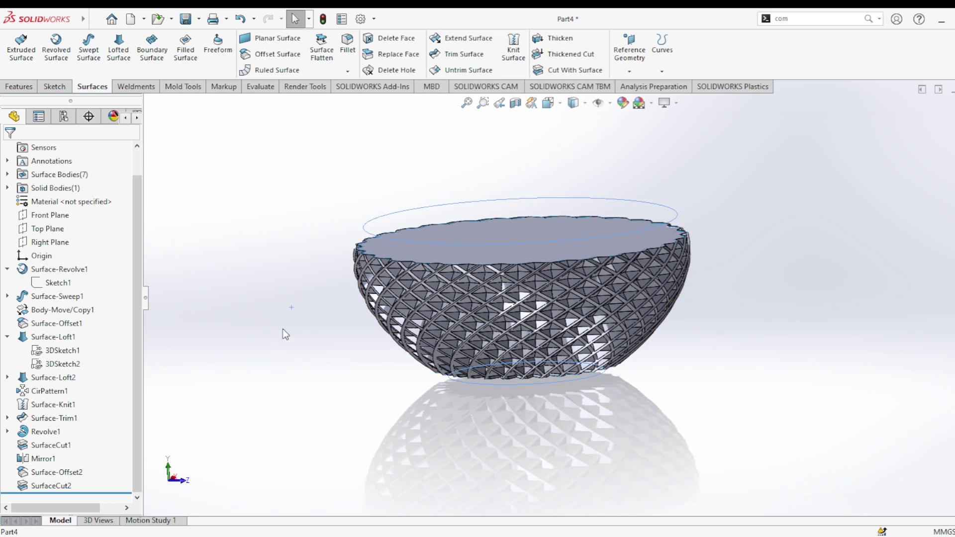
pyautogui.moveTo(282, 313); pyautogui.dragTo(196, 347, button='middle')
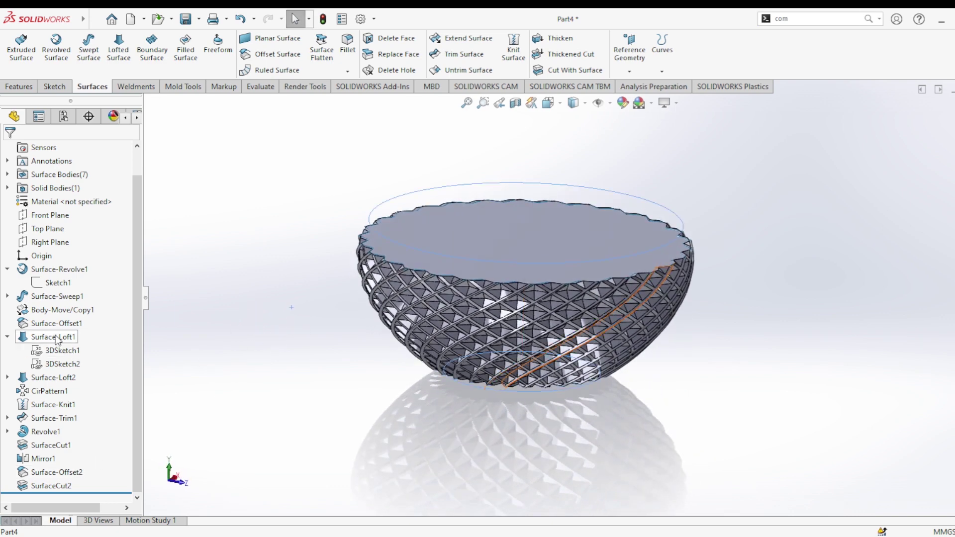
# Step: Show the hidden Surface-Sweep1 blade surface again
pyautogui.click(63, 300)
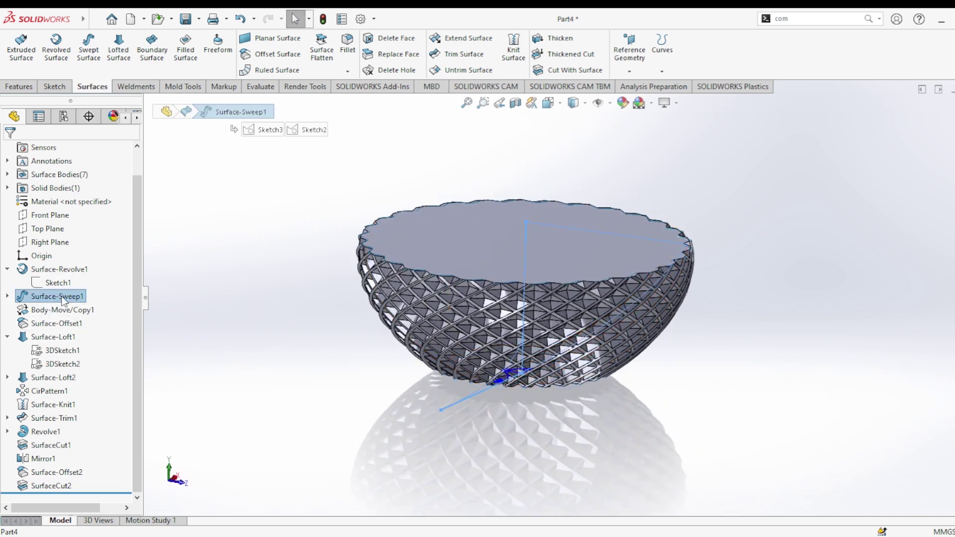
pyautogui.moveTo(355, 329); pyautogui.dragTo(313, 430, button='middle')
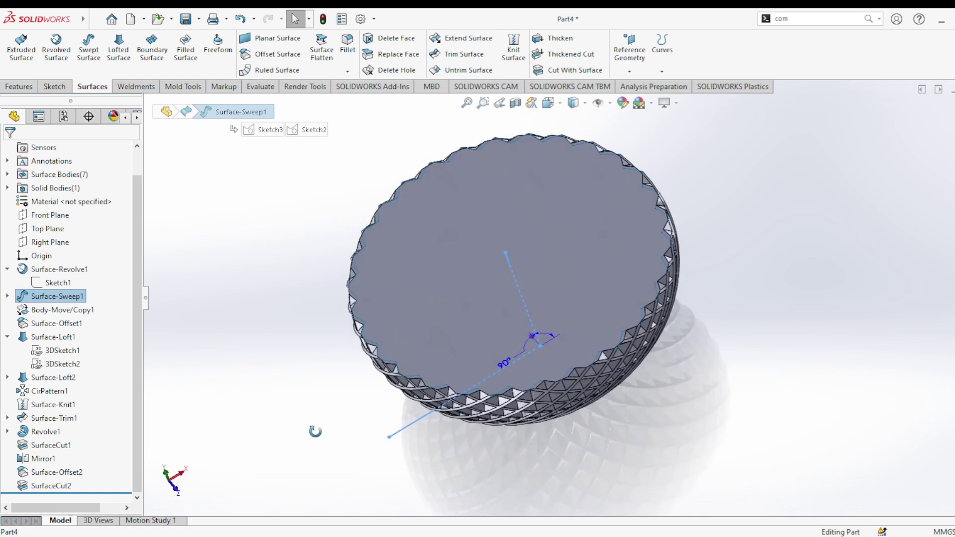
pyautogui.click(7, 296)
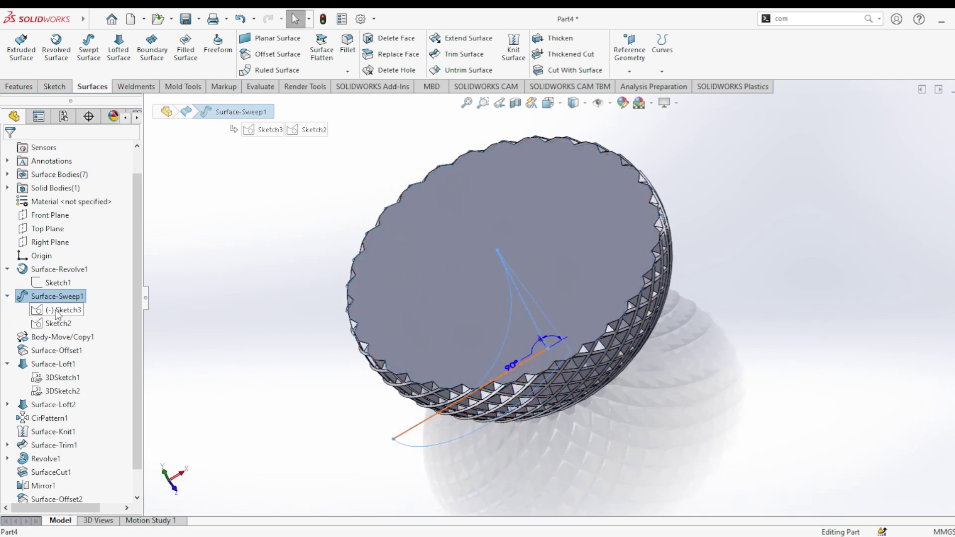
pyautogui.click(69, 309)
pyautogui.click(58, 296)
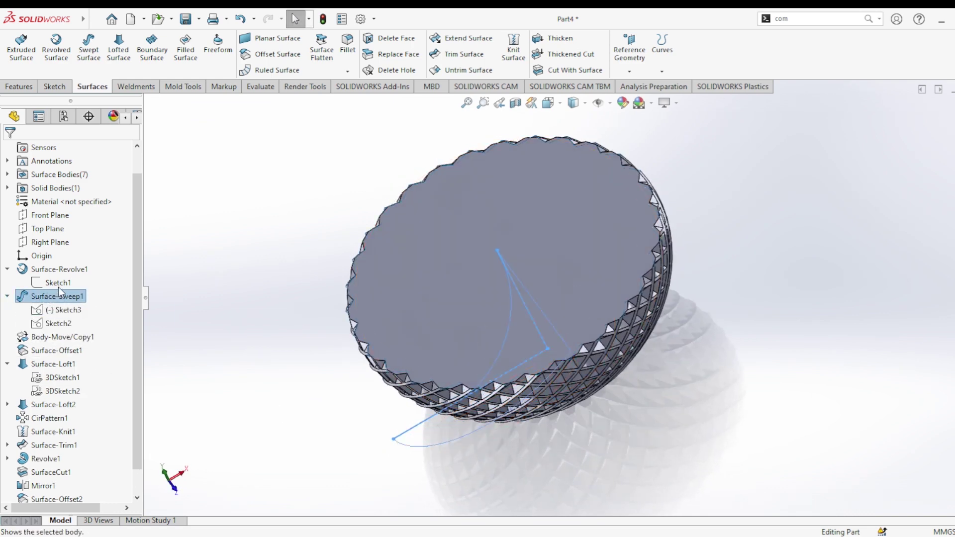
pyautogui.click(57, 283)
pyautogui.click(219, 313)
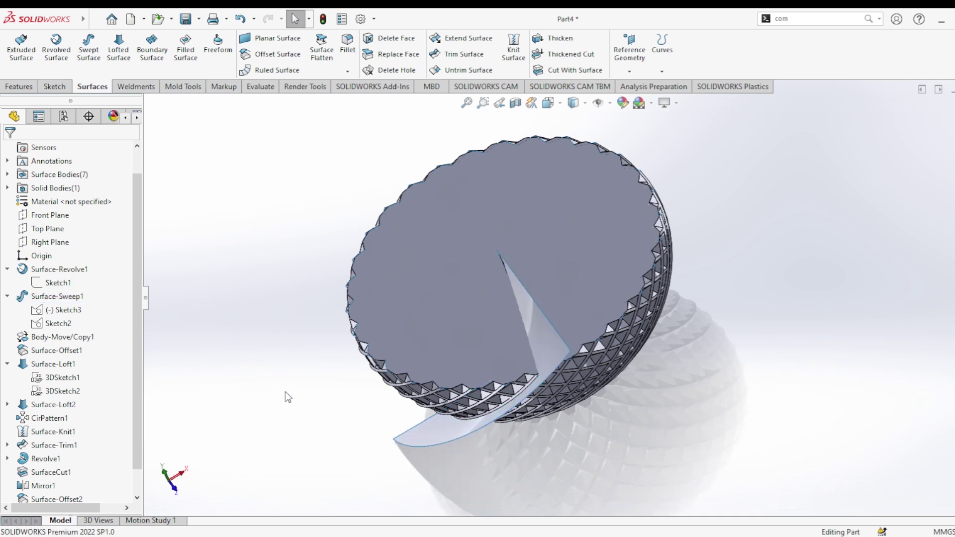
# Step: Show the Body-Move/Copy1 surfaces and select the sweep surface plus a copied surface
pyautogui.click(45, 340)
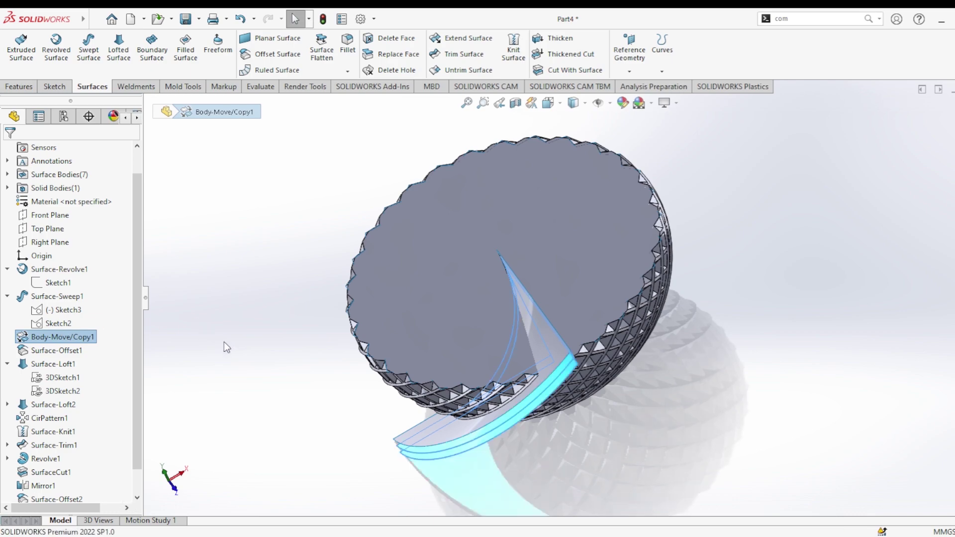
pyautogui.click(269, 376)
pyautogui.moveTo(320, 410)
pyautogui.mouseDown(button='middle')
pyautogui.moveTo(315, 358)
pyautogui.moveTo(335, 437)
pyautogui.moveTo(358, 390)
pyautogui.mouseUp(button='middle')
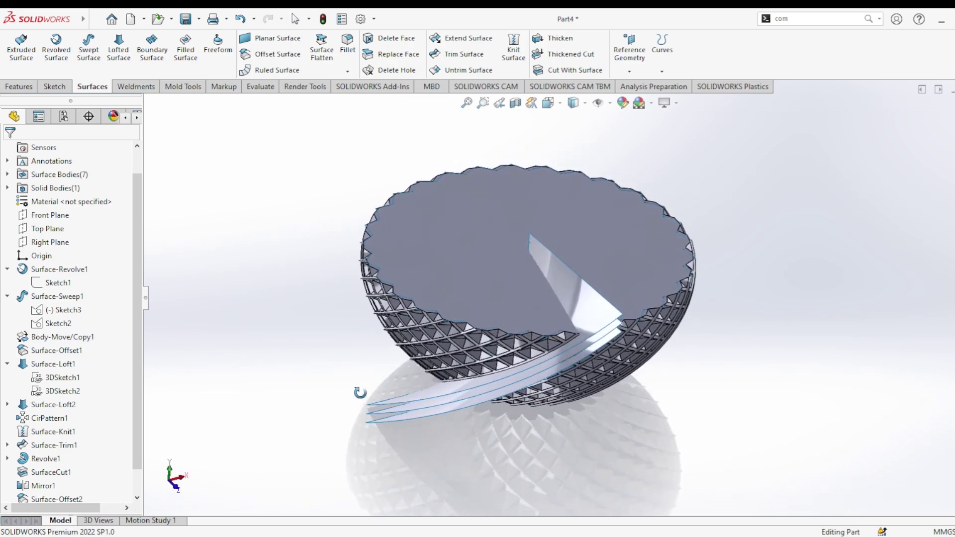
pyautogui.scroll(-5, 420, 404)
pyautogui.click(448, 377)
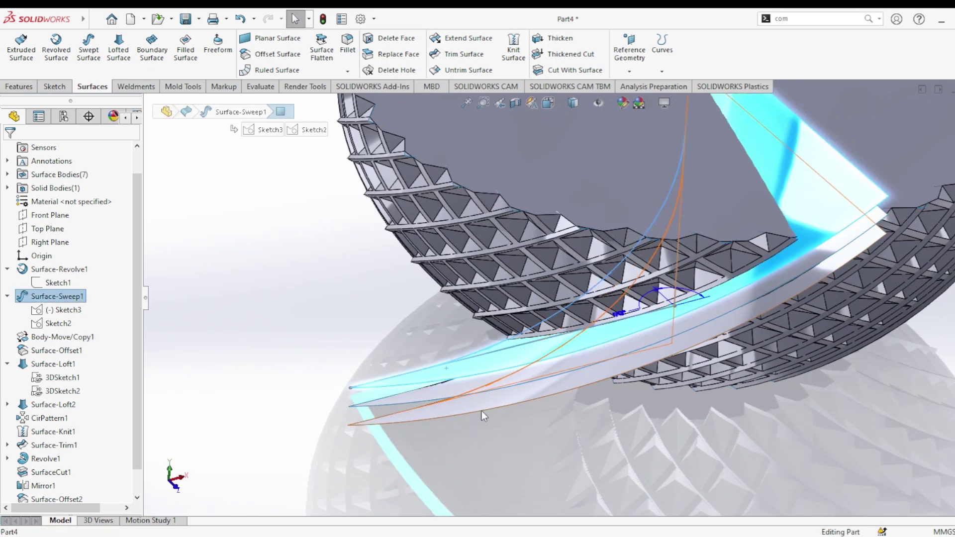
pyautogui.moveTo(482, 411)
pyautogui.mouseDown(button='middle')
pyautogui.moveTo(425, 337)
pyautogui.moveTo(504, 379)
pyautogui.mouseUp(button='middle')
pyautogui.click(504, 380)
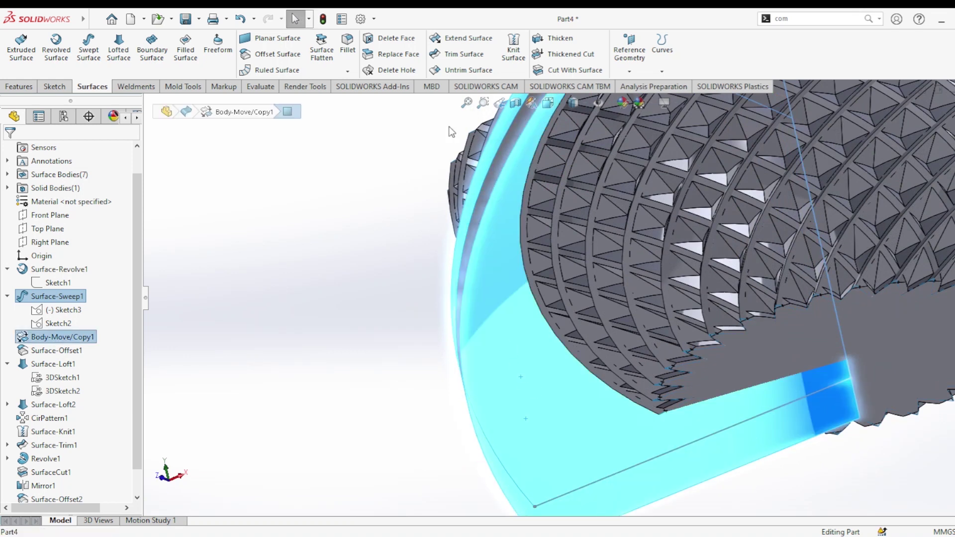
# Step: Knit Face<1> and Face<2> into one surface with Merge entities enabled
pyautogui.click(513, 50)
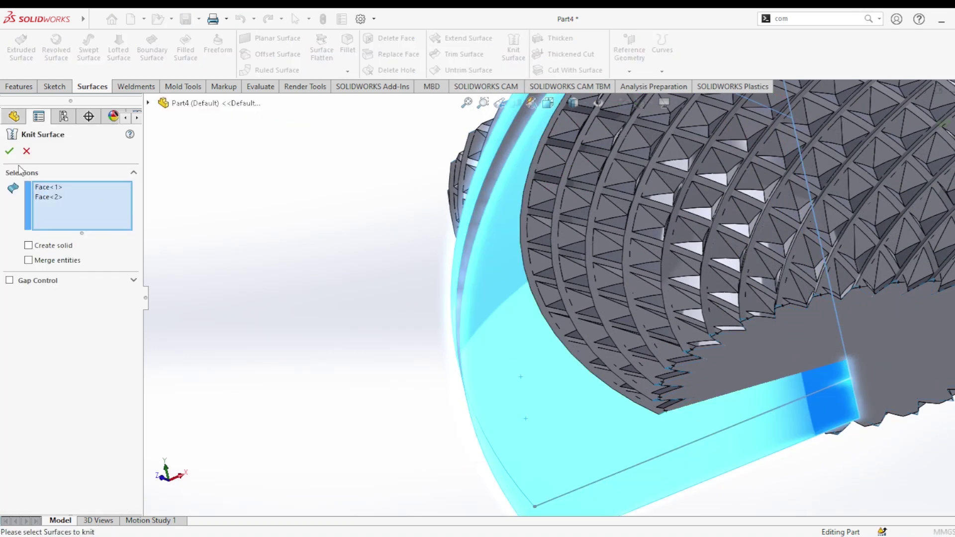
pyautogui.click(28, 260)
pyautogui.click(9, 151)
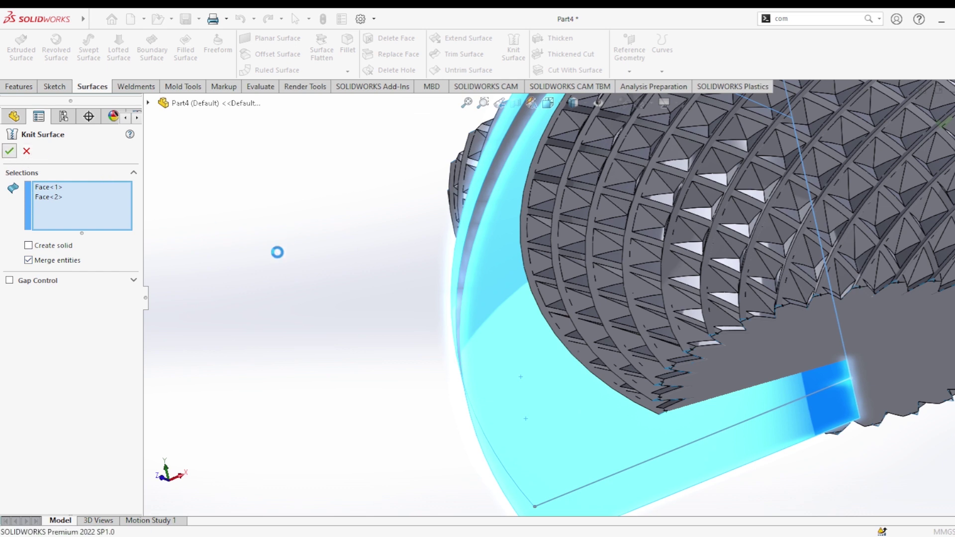
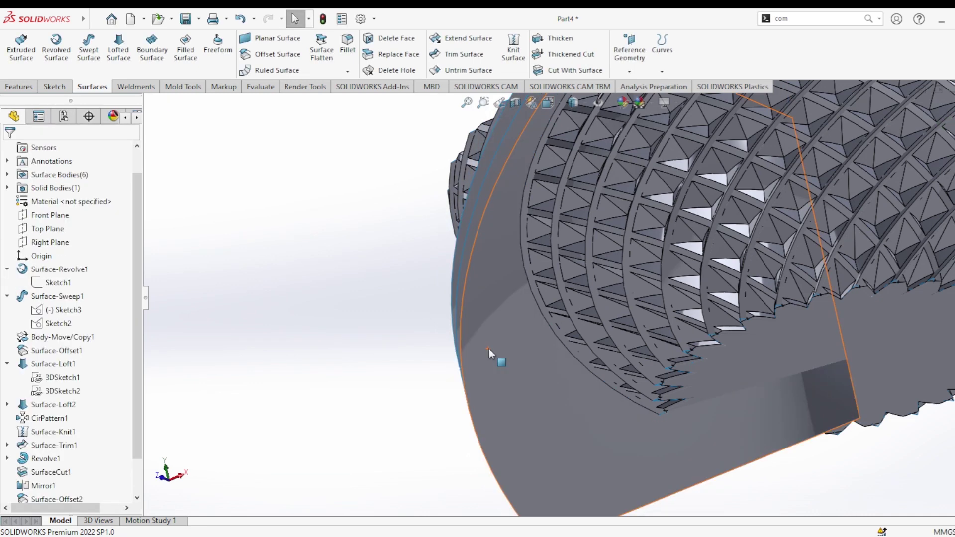
# Step: Hide the CirPattern1 copy bodies, leaving one lattice rim segment visible
pyautogui.scroll(5, 488, 348)
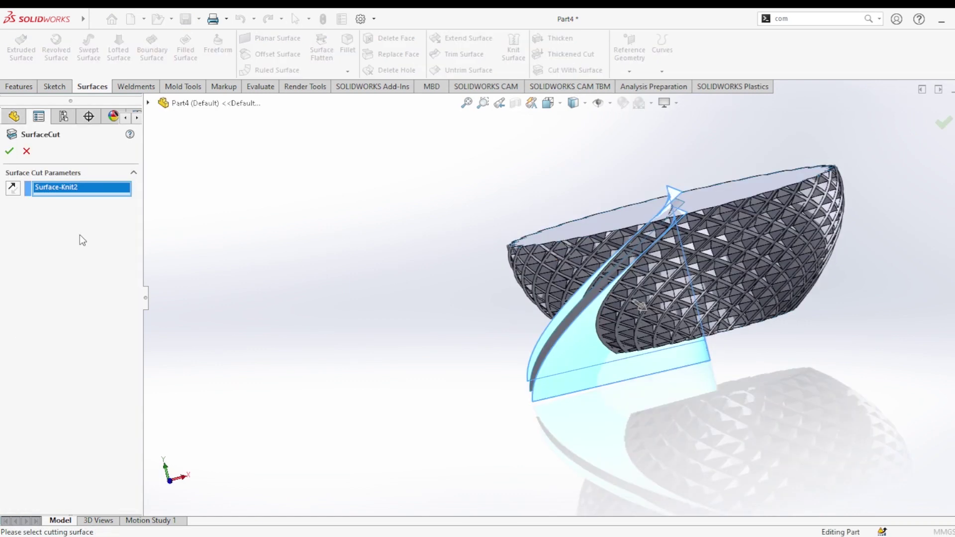
pyautogui.moveTo(646, 318); pyautogui.dragTo(702, 345, button='middle')
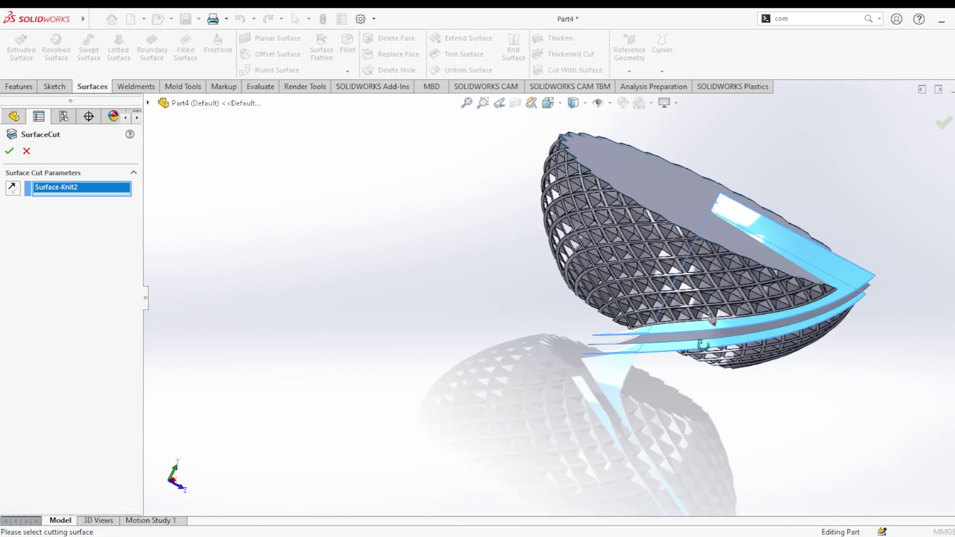
pyautogui.scroll(-5, 712, 318)
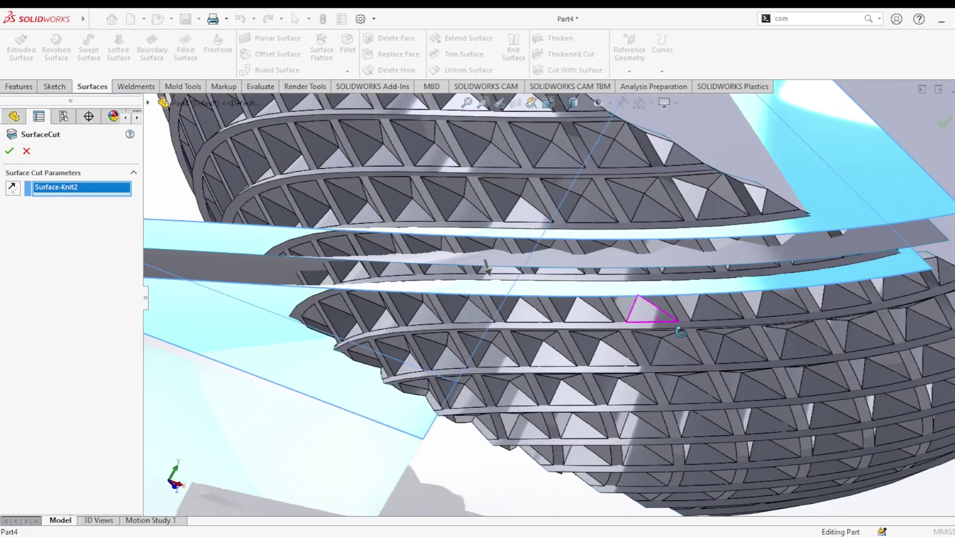
pyautogui.moveTo(680, 332); pyautogui.dragTo(525, 276, button='middle')
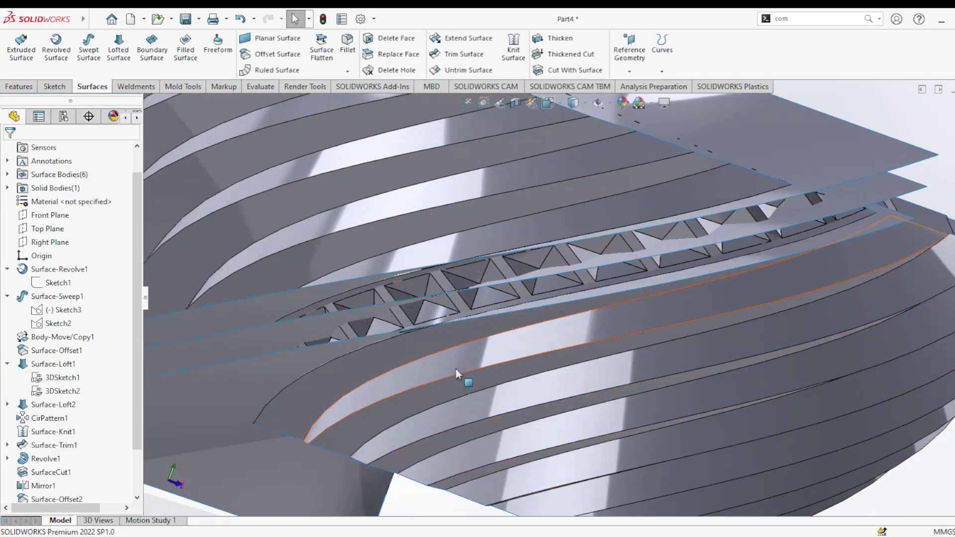
pyautogui.scroll(5, 455, 368)
pyautogui.click(752, 284)
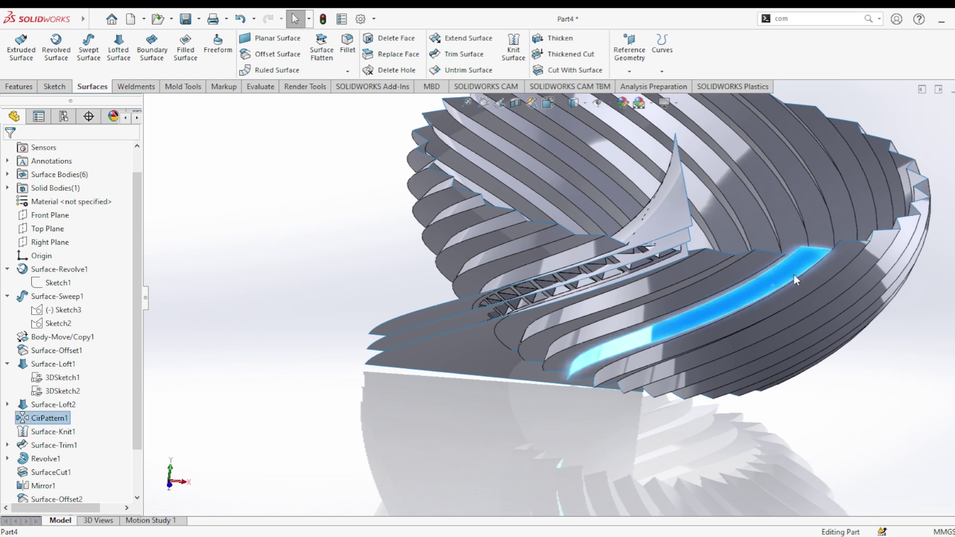
pyautogui.click(775, 257)
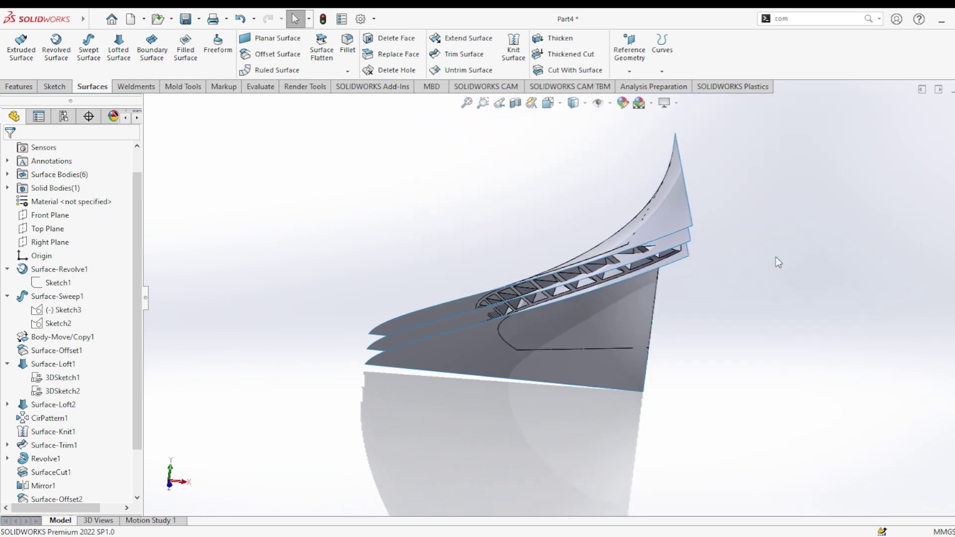
# Step: Make the overlapping Body-Move/Copy1 body transparent to expose the pyramid lattice cells
pyautogui.moveTo(775, 257); pyautogui.dragTo(497, 353, button='middle')
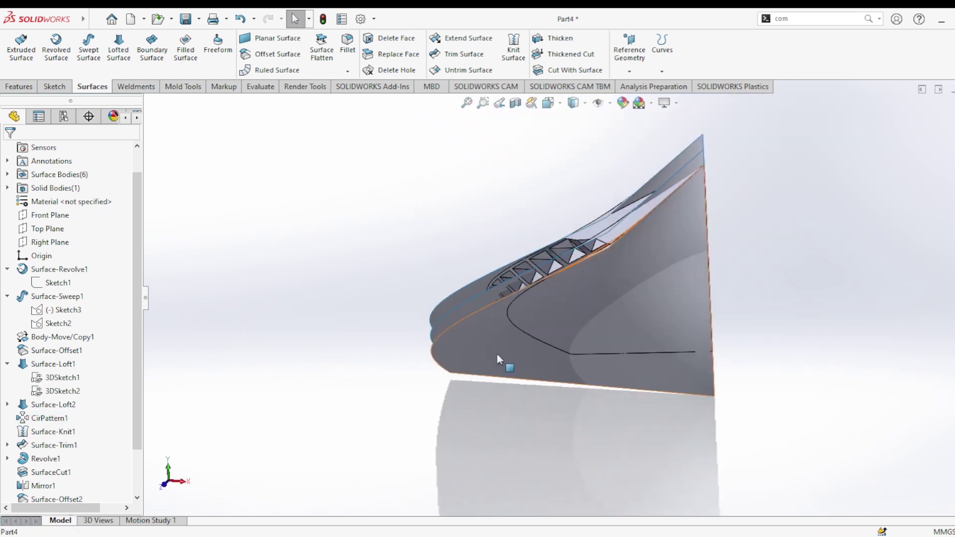
pyautogui.click(496, 353)
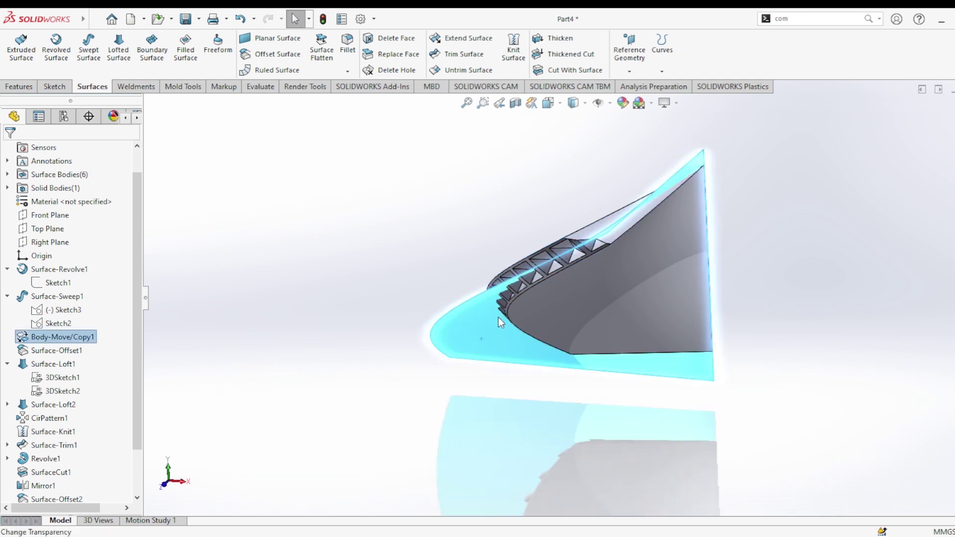
pyautogui.click(467, 362)
pyautogui.moveTo(467, 362); pyautogui.dragTo(674, 270, button='middle')
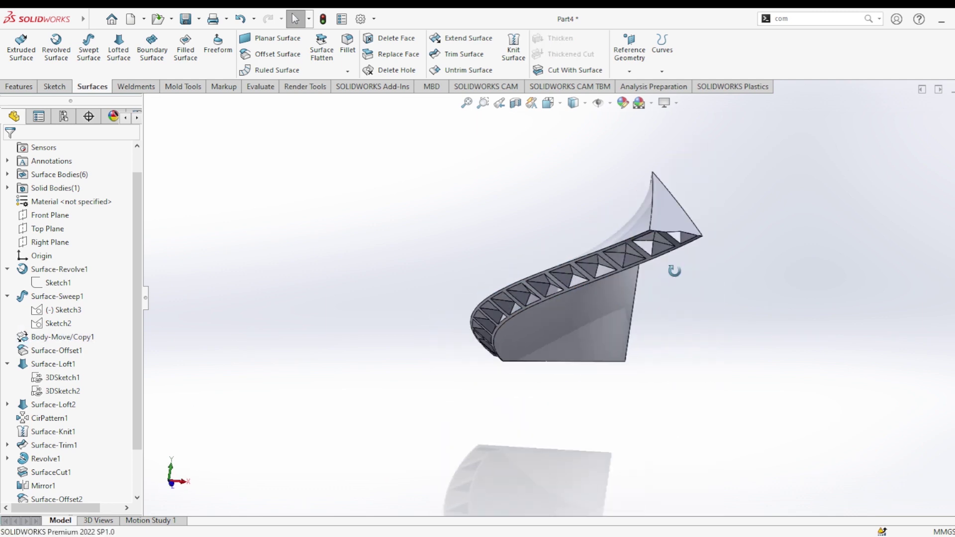
pyautogui.scroll(-3, 601, 267)
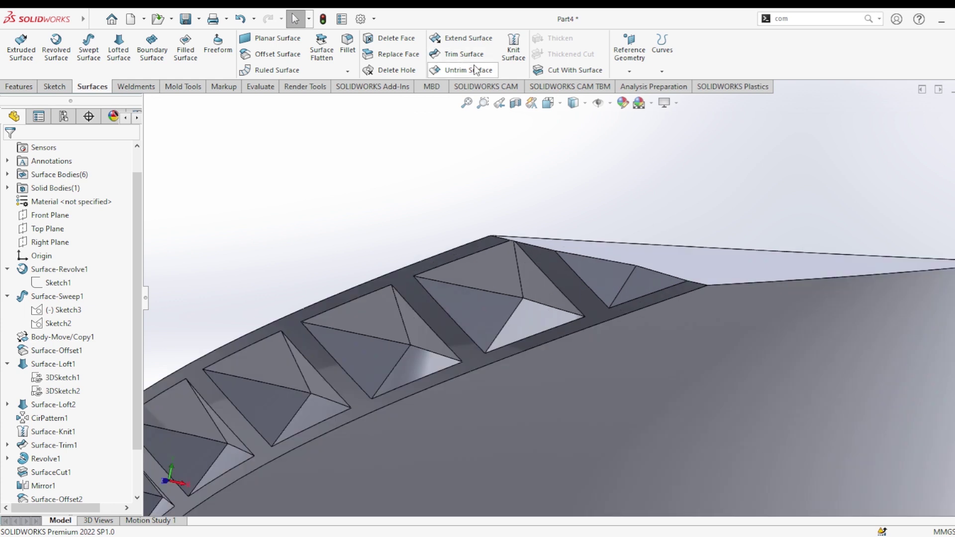
# Step: Delete and patch the two partial triangular cell faces at one end of the segment
pyautogui.click(396, 53)
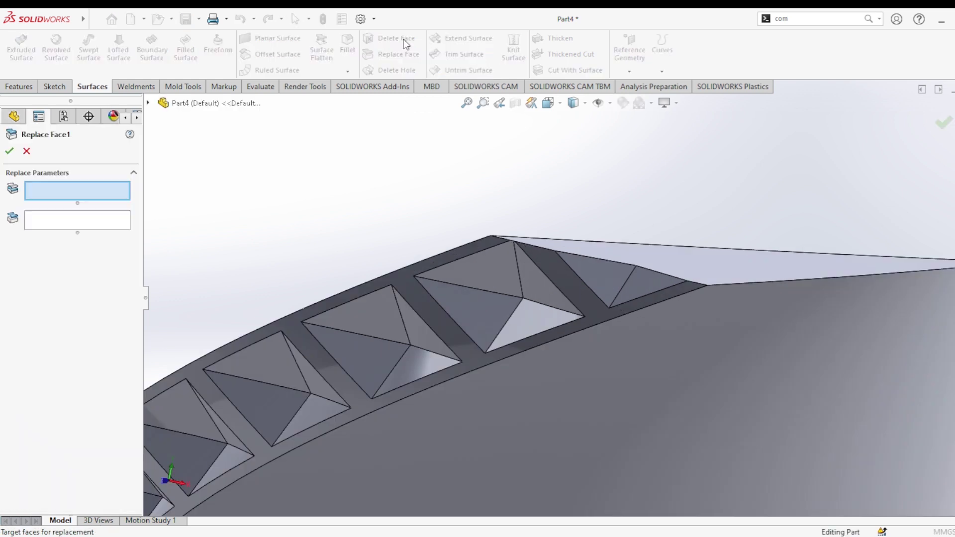
pyautogui.click(393, 38)
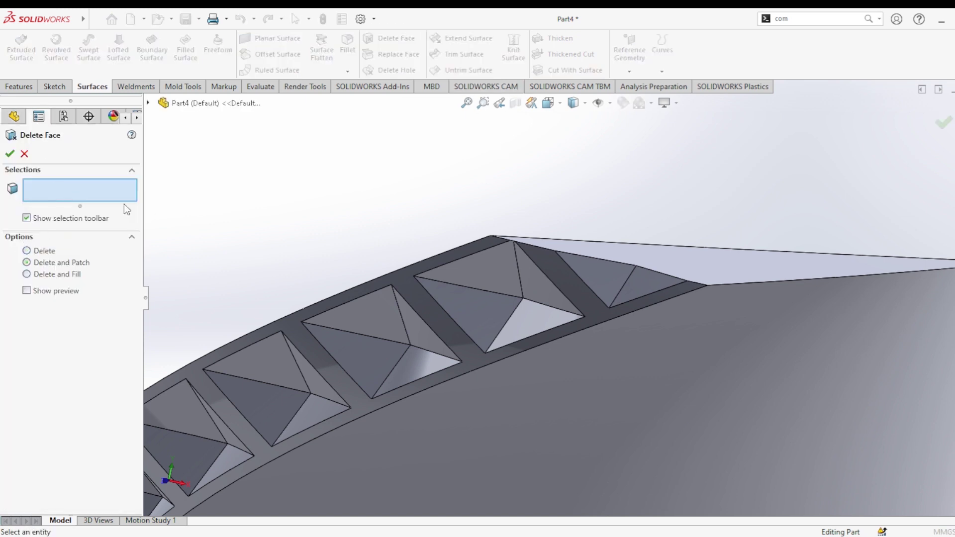
pyautogui.click(614, 284)
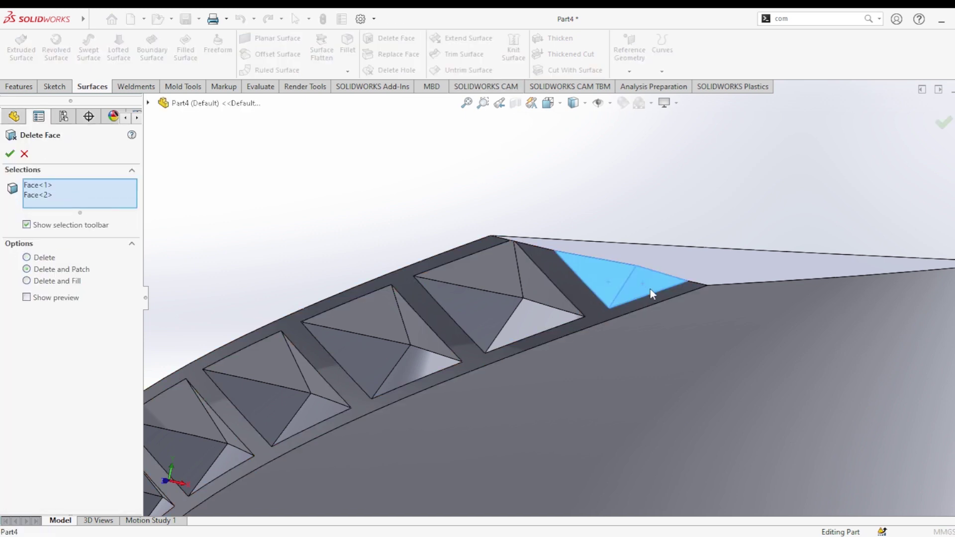
pyautogui.click(15, 156)
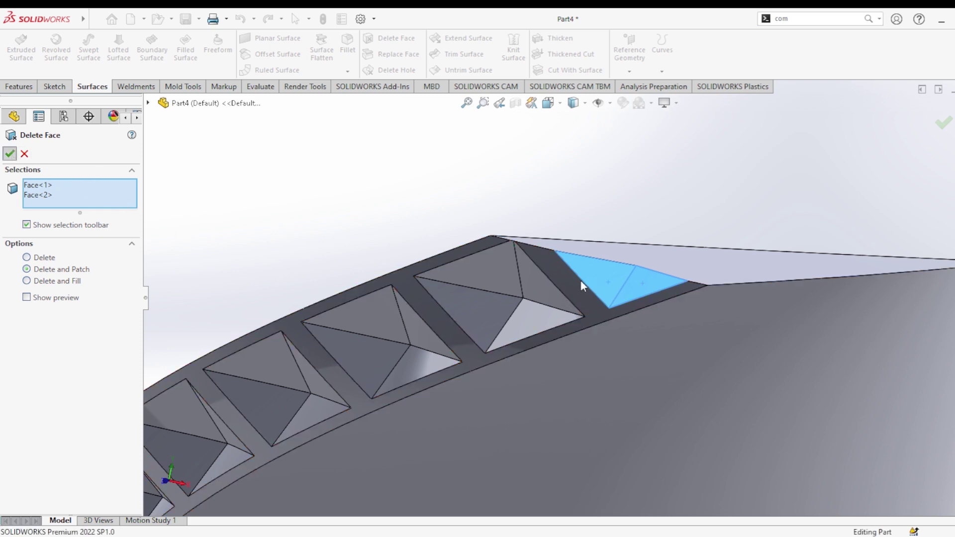
# Step: At the segment's other end, start another Delete Face and select the two tiny corner faces
pyautogui.scroll(3, 587, 311)
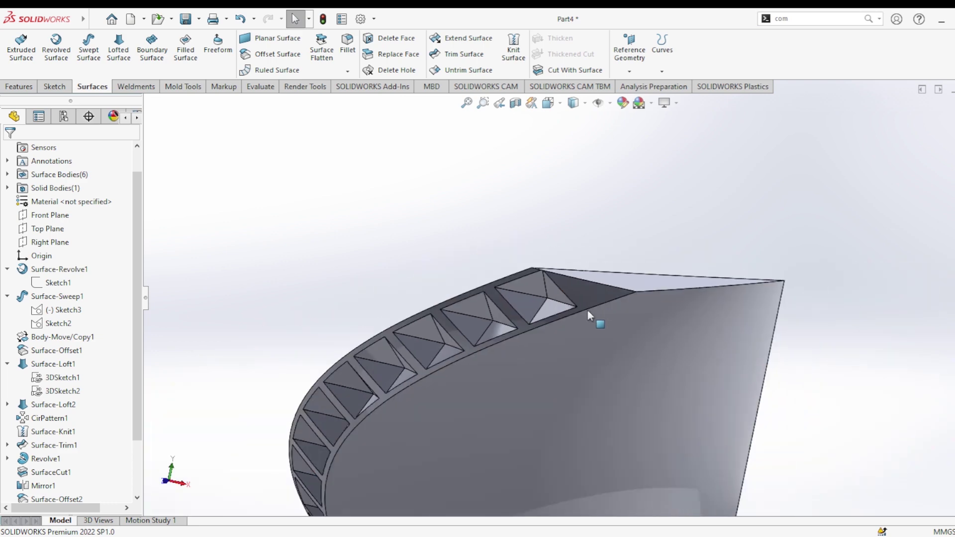
pyautogui.scroll(2, 522, 349)
pyautogui.moveTo(489, 378); pyautogui.dragTo(348, 423, button='middle')
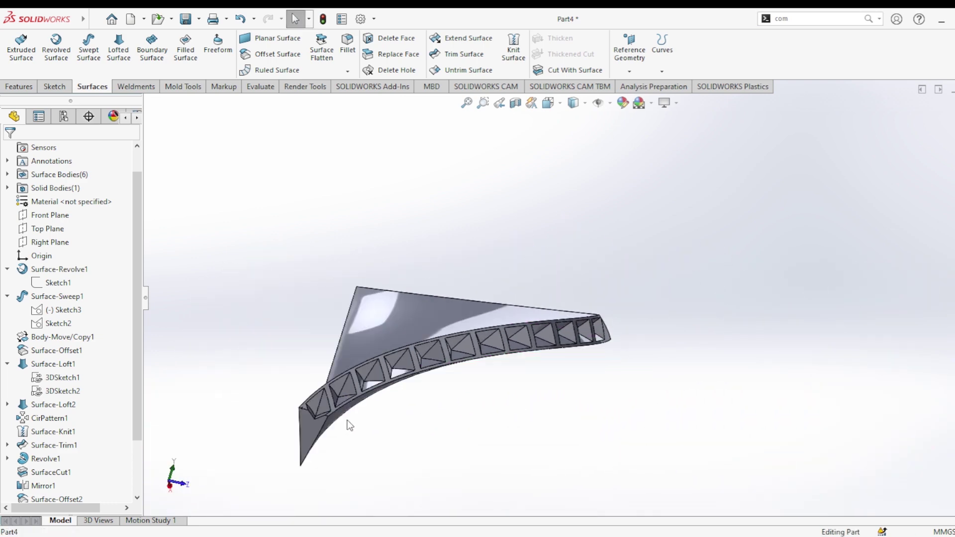
pyautogui.scroll(-5, 402, 381)
pyautogui.scroll(-2, 404, 381)
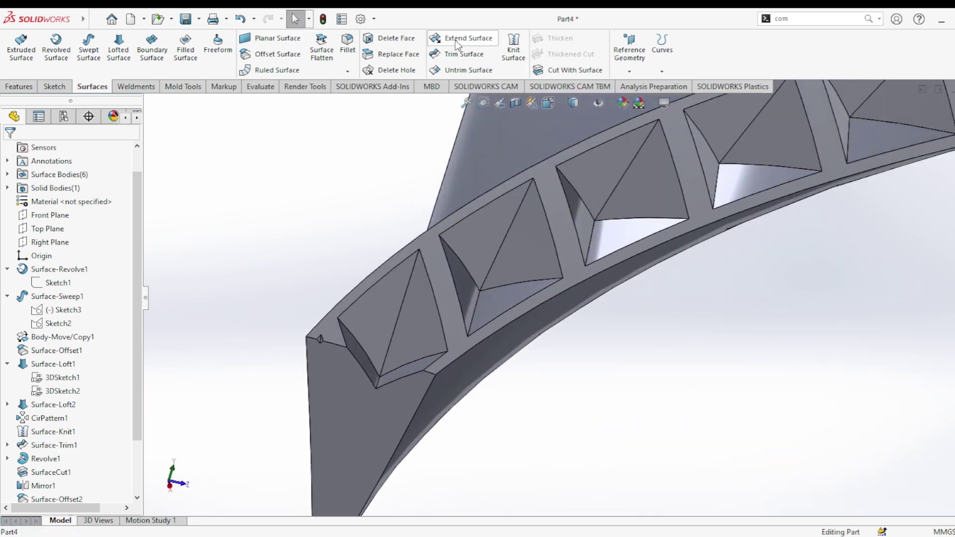
pyautogui.click(395, 41)
pyautogui.scroll(-3, 367, 252)
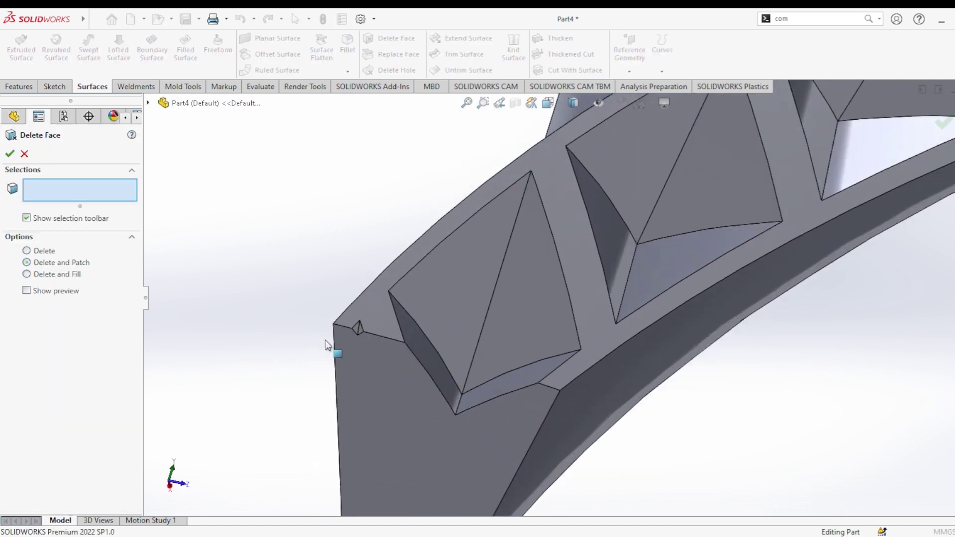
pyautogui.scroll(-3, 400, 311)
pyautogui.click(360, 353)
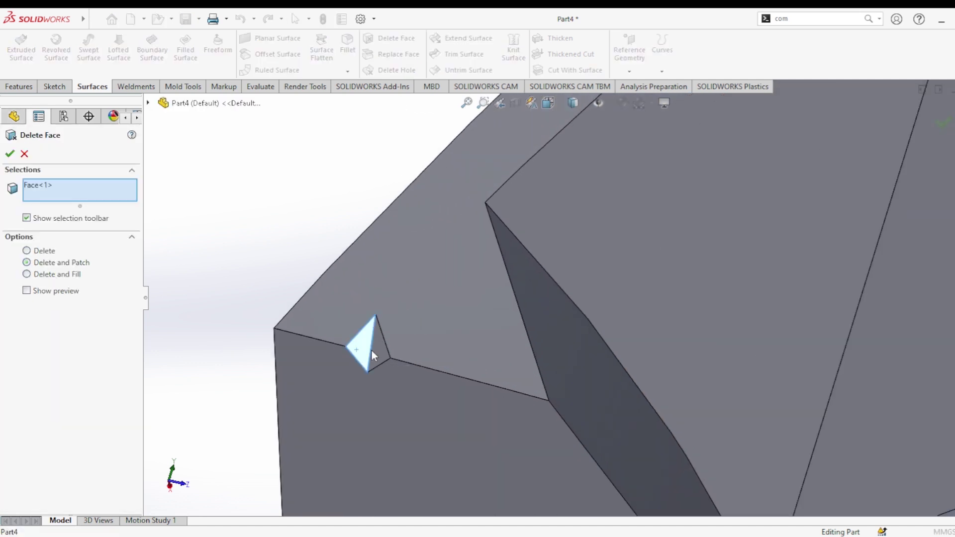
pyautogui.click(378, 353)
# Step: Add the cut cell's four remaining faces and confirm the six-face Delete and Patch
pyautogui.scroll(2, 503, 323)
pyautogui.scroll(2, 502, 324)
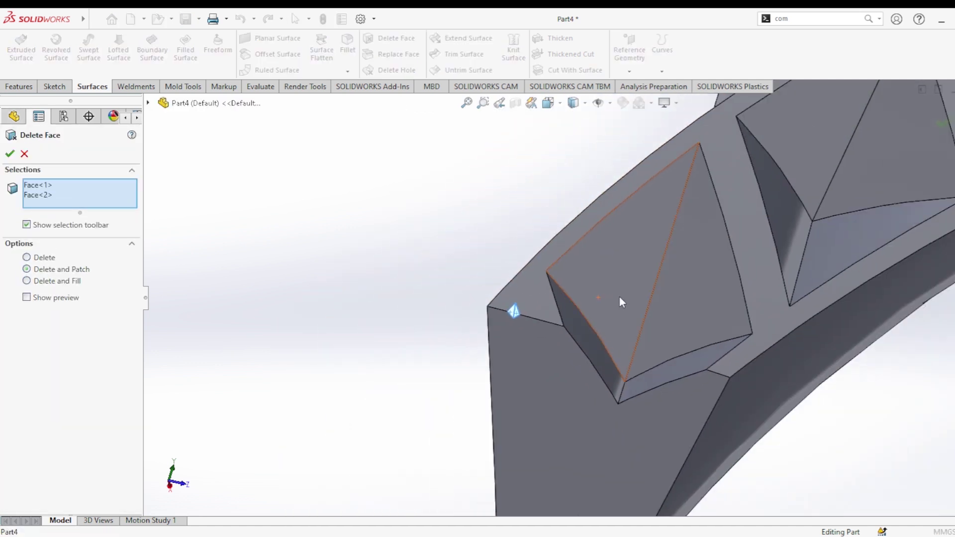
pyautogui.click(585, 336)
pyautogui.click(607, 280)
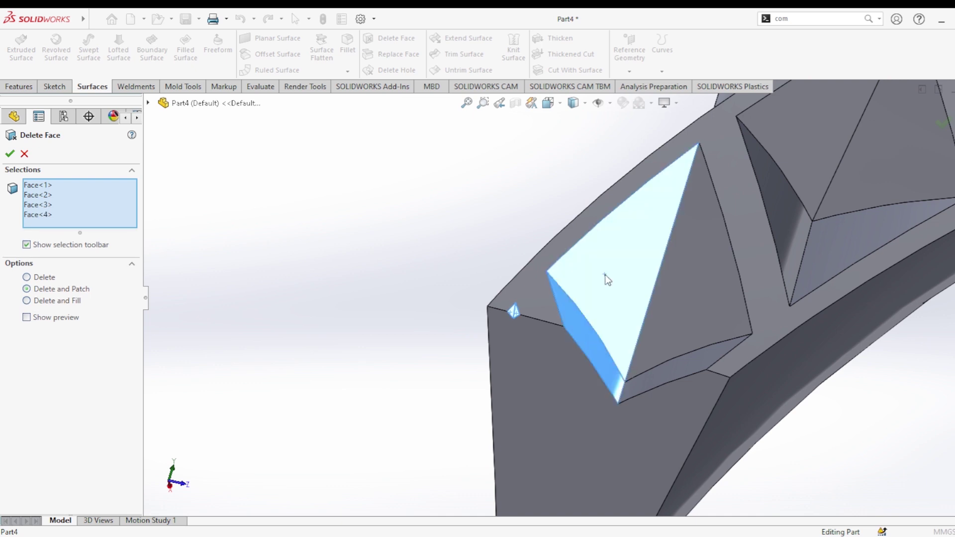
pyautogui.click(718, 300)
pyautogui.click(676, 363)
pyautogui.moveTo(693, 363); pyautogui.dragTo(268, 304, button='middle')
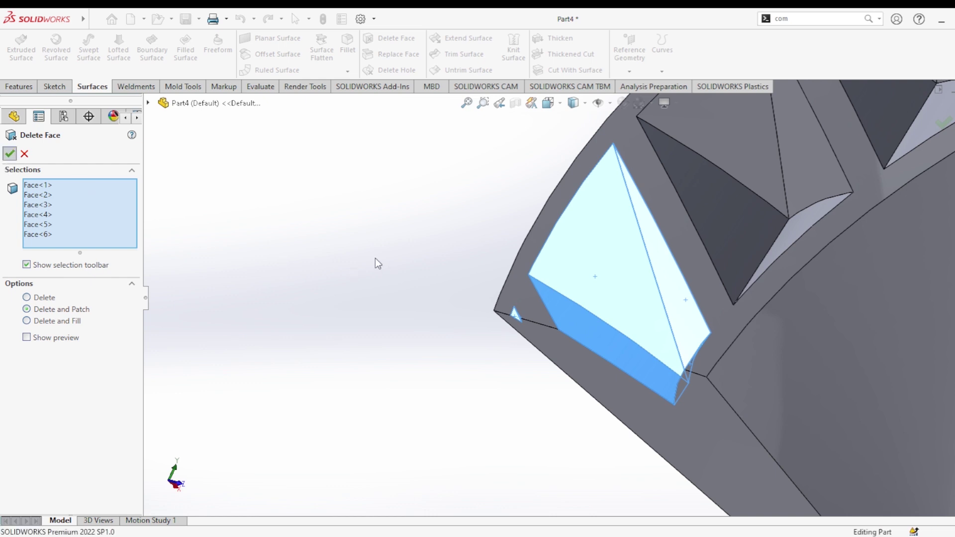
pyautogui.press('Return')
# Step: Find Move Face through the command search and start it
pyautogui.scroll(5, 385, 261)
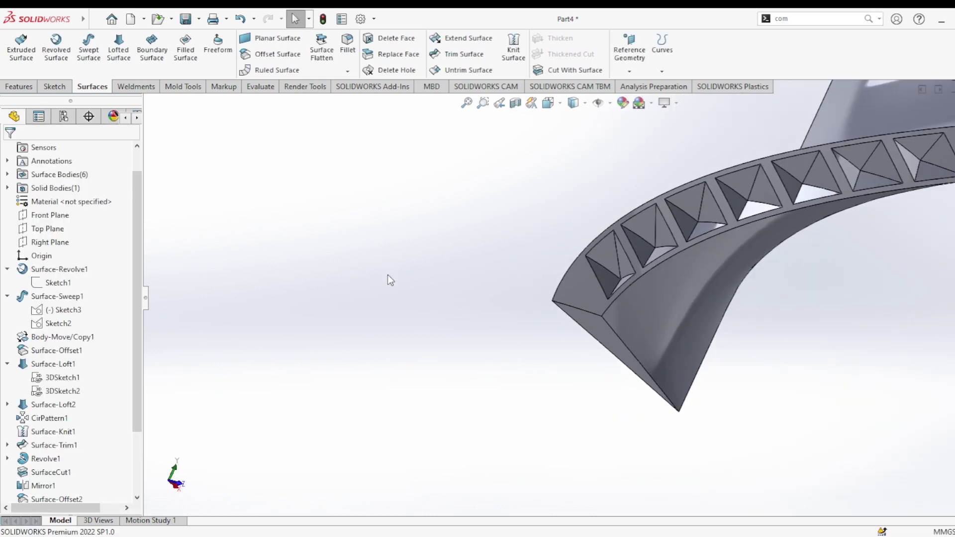
pyautogui.moveTo(644, 324); pyautogui.dragTo(507, 397, button='middle')
pyautogui.scroll(-5, 709, 206)
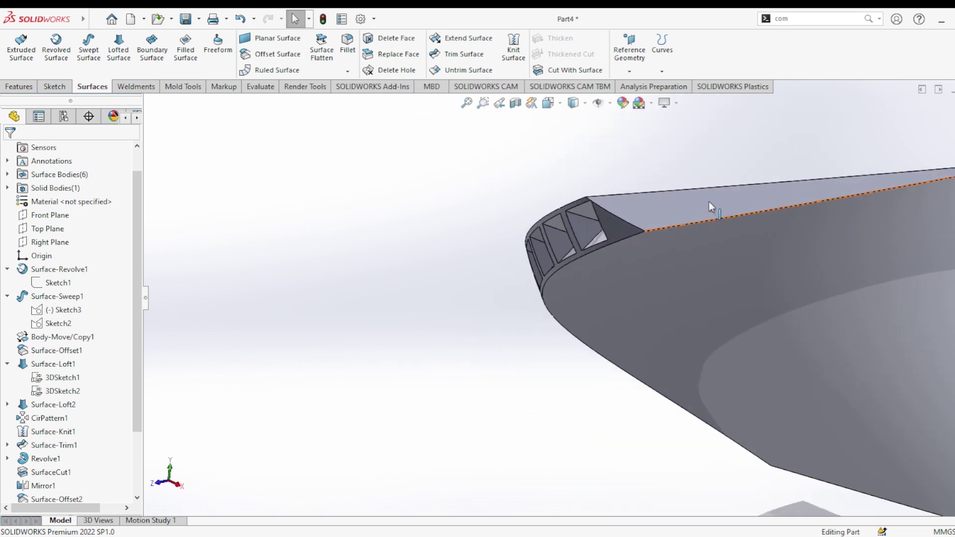
pyautogui.click(838, 18)
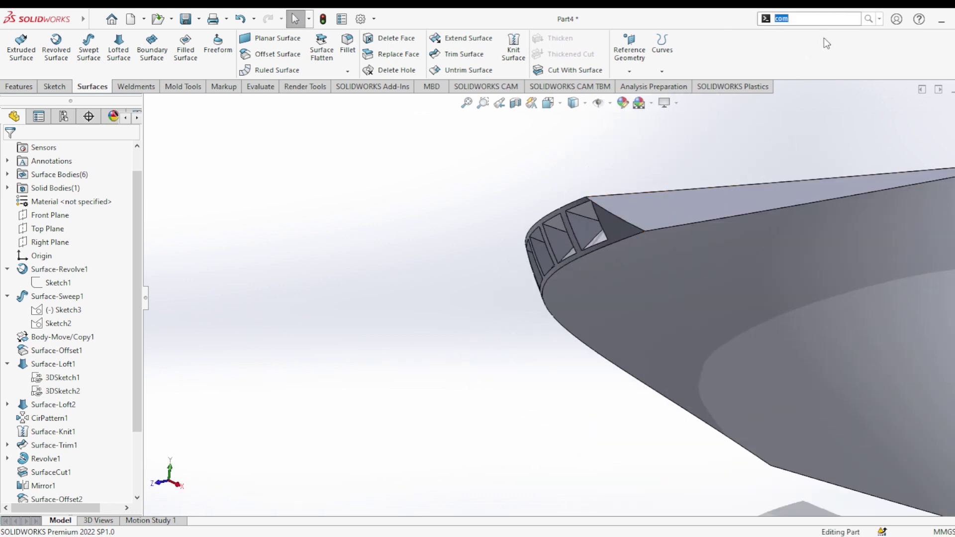
pyautogui.press('BackSpace')
pyautogui.write('o')
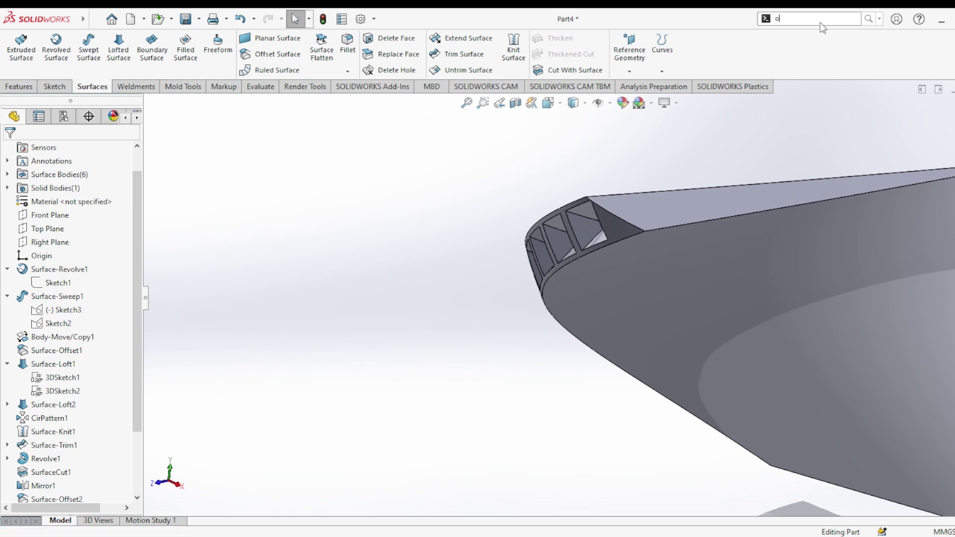
pyautogui.click(757, 17)
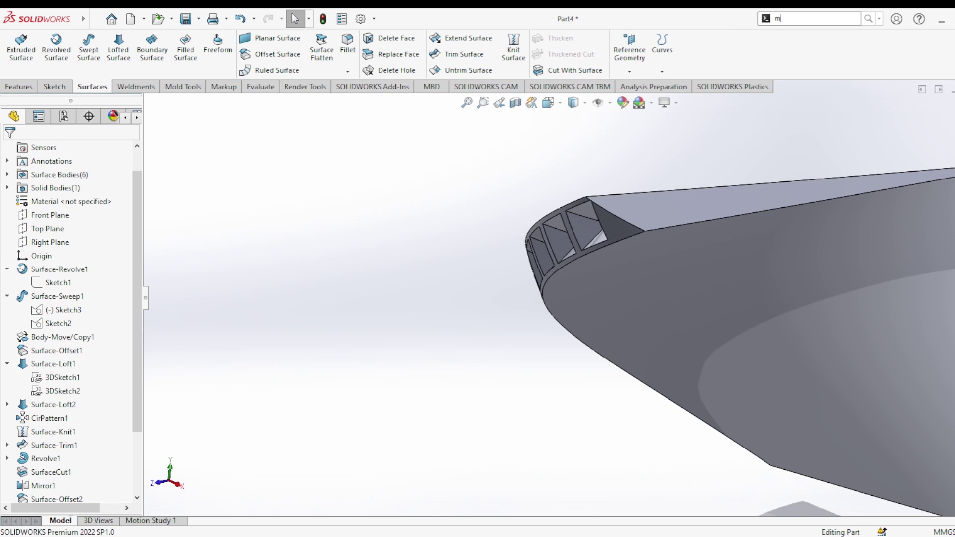
pyautogui.write('ov')
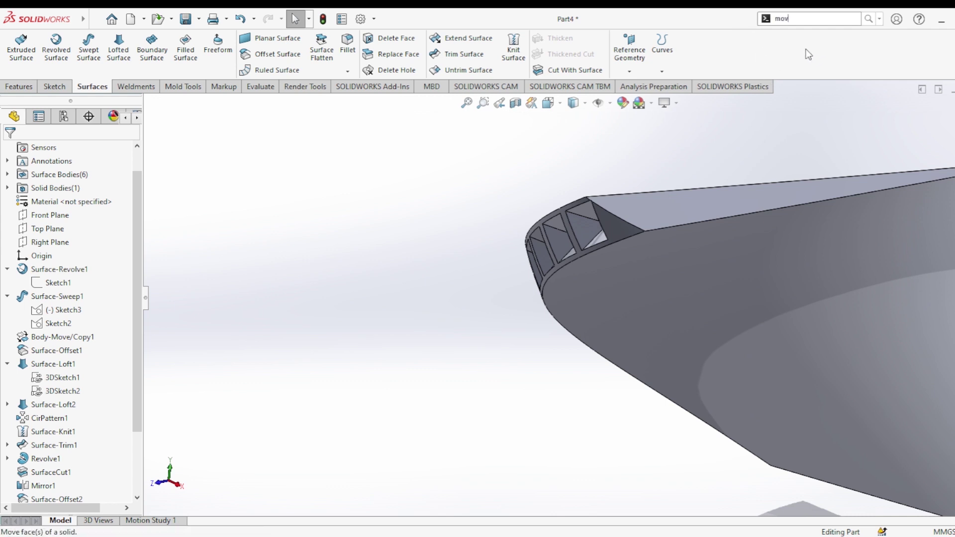
pyautogui.click(808, 53)
# Step: Select the rim's top face and apply a 5 mm offset distance
pyautogui.click(686, 225)
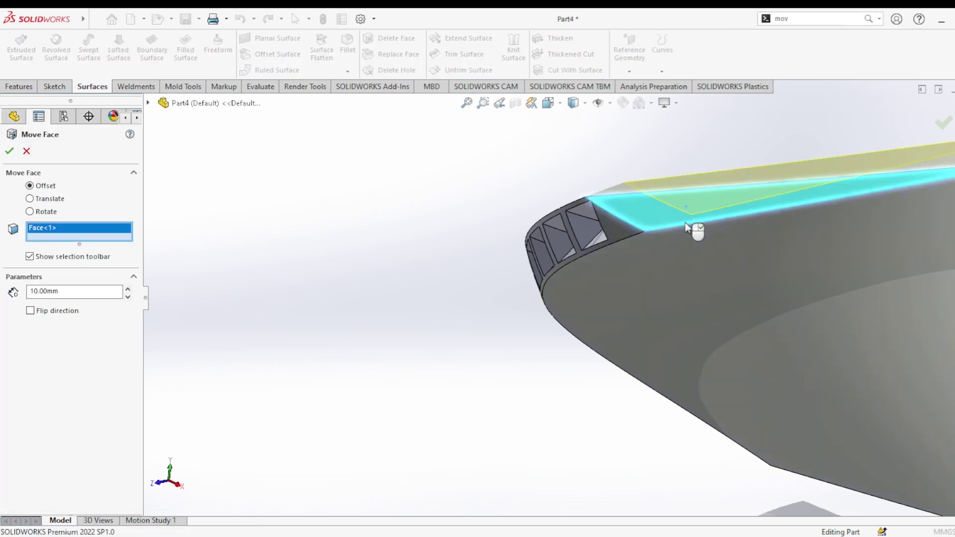
pyautogui.moveTo(694, 224); pyautogui.dragTo(693, 199, button='middle')
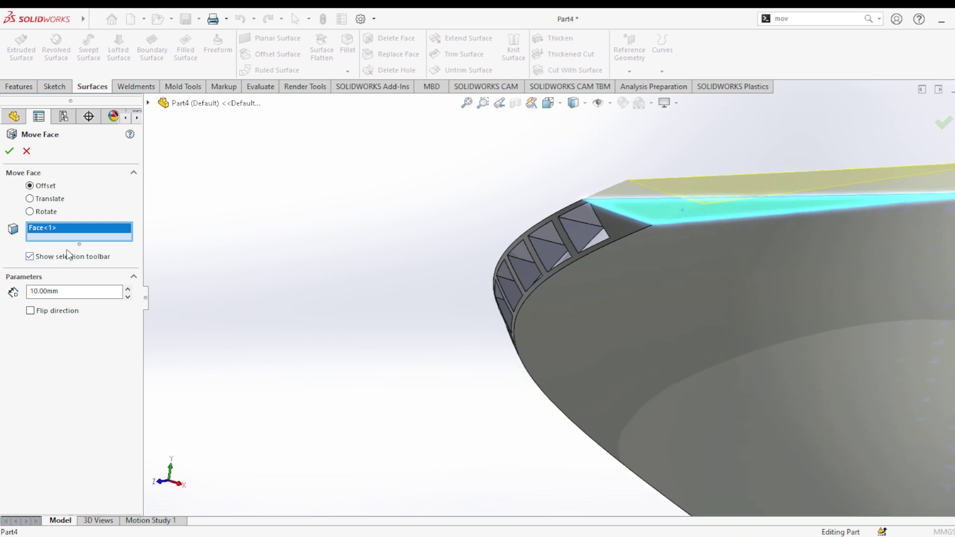
pyautogui.click(77, 291)
pyautogui.write('5')
pyautogui.press('Return')
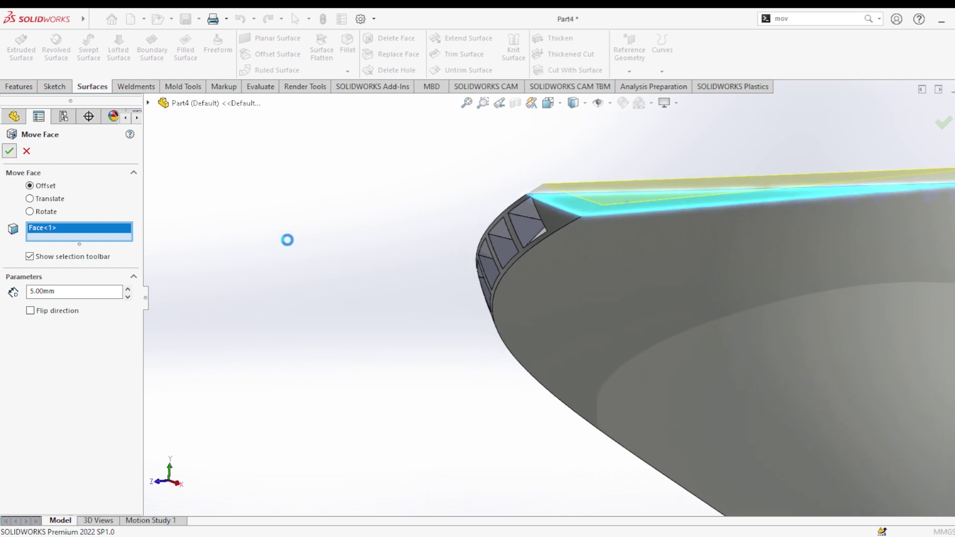
pyautogui.moveTo(287, 240)
pyautogui.mouseDown(button='middle')
pyautogui.moveTo(356, 298)
pyautogui.moveTo(531, 263)
pyautogui.moveTo(420, 255)
pyautogui.moveTo(323, 308)
pyautogui.moveTo(209, 426)
pyautogui.moveTo(270, 383)
pyautogui.moveTo(211, 345)
pyautogui.moveTo(264, 367)
pyautogui.moveTo(219, 357)
pyautogui.mouseUp(button='middle')
pyautogui.moveTo(364, 353)
pyautogui.mouseDown(button='middle')
pyautogui.moveTo(341, 349)
pyautogui.moveTo(333, 422)
pyautogui.moveTo(516, 400)
pyautogui.moveTo(588, 373)
pyautogui.moveTo(577, 347)
pyautogui.mouseUp(button='middle')
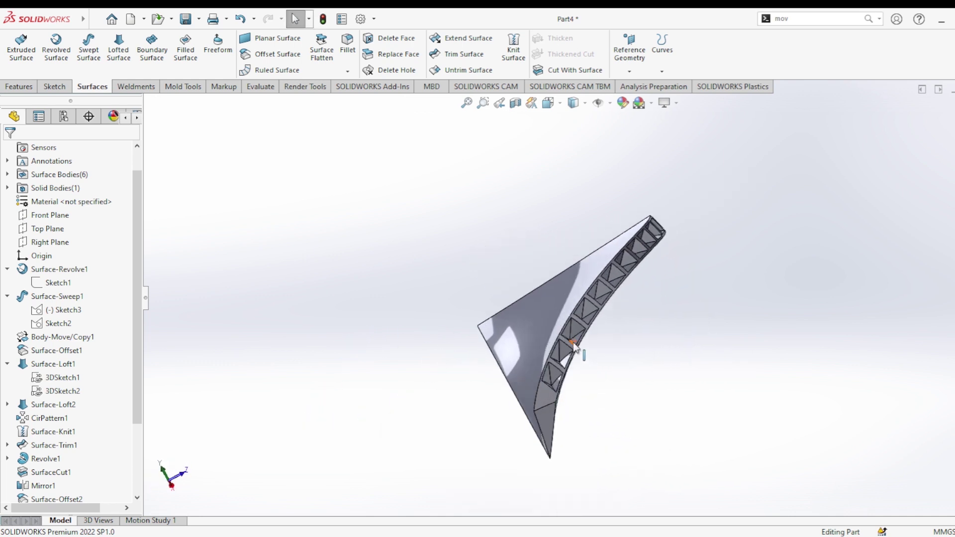
pyautogui.scroll(-5, 575, 320)
pyautogui.scroll(-2, 577, 302)
pyautogui.moveTo(577, 302)
pyautogui.mouseDown(button='middle')
pyautogui.moveTo(565, 345)
pyautogui.moveTo(591, 303)
pyautogui.moveTo(486, 454)
pyautogui.moveTo(512, 401)
pyautogui.moveTo(482, 348)
pyautogui.moveTo(464, 438)
pyautogui.mouseUp(button='middle')
pyautogui.scroll(-3, 489, 451)
pyautogui.scroll(3, 478, 410)
pyautogui.scroll(-3, 492, 353)
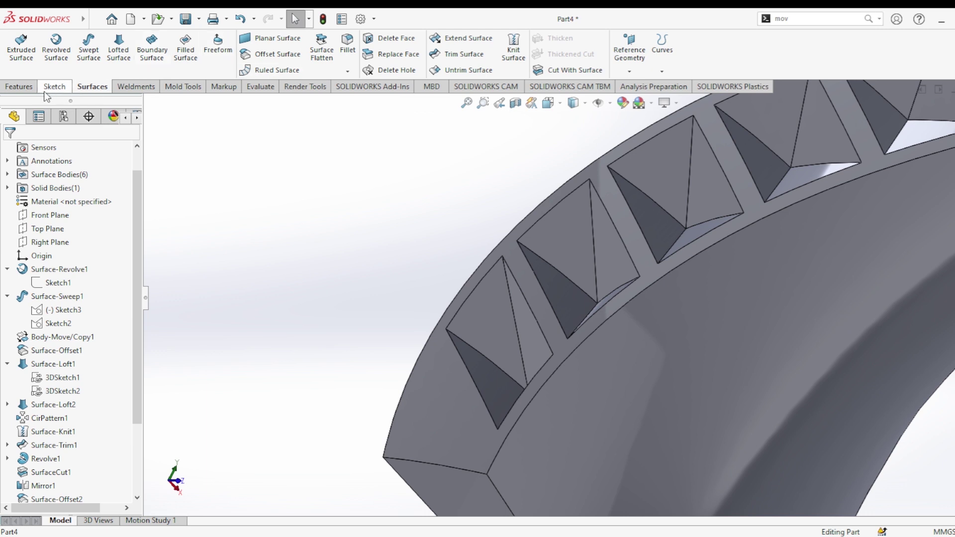
pyautogui.click(24, 88)
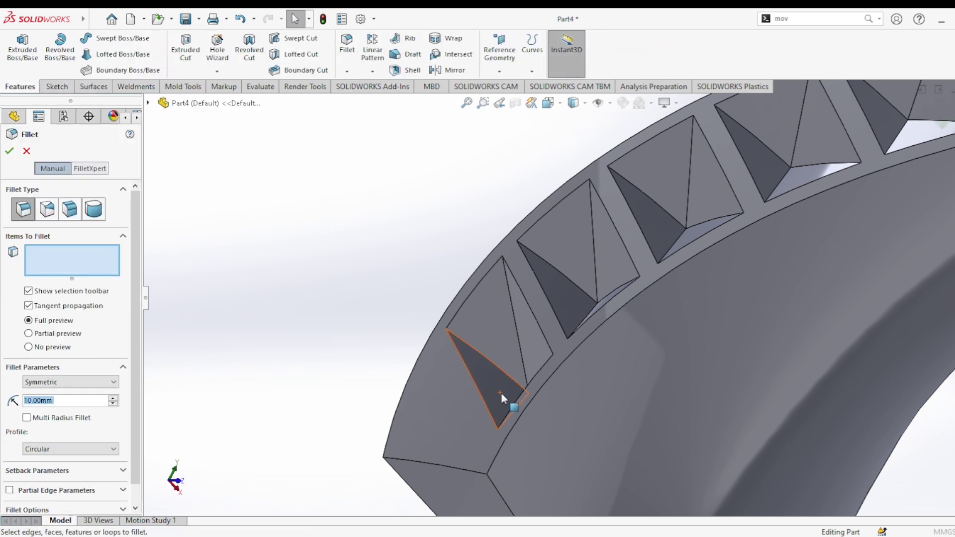
pyautogui.moveTo(508, 391); pyautogui.dragTo(468, 352, button='middle')
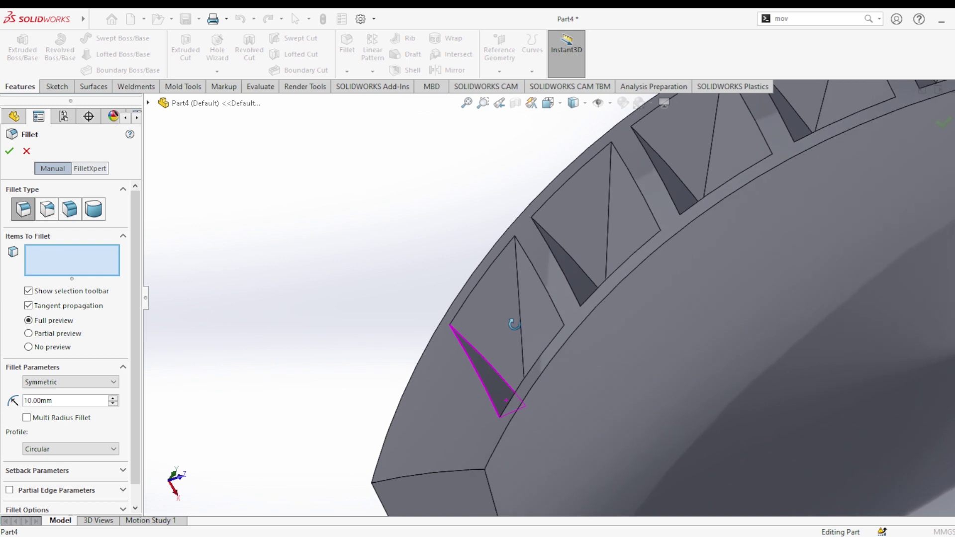
pyautogui.click(478, 353)
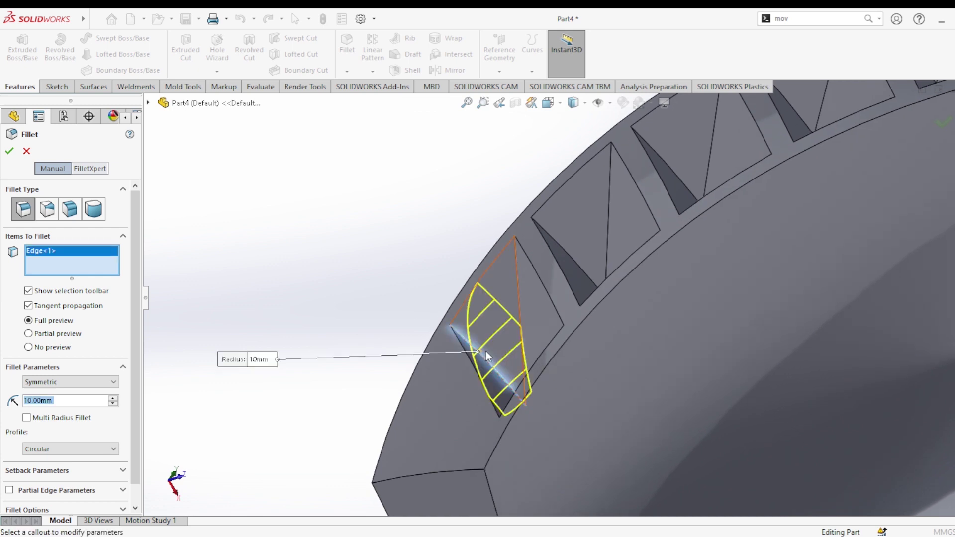
pyautogui.click(550, 320)
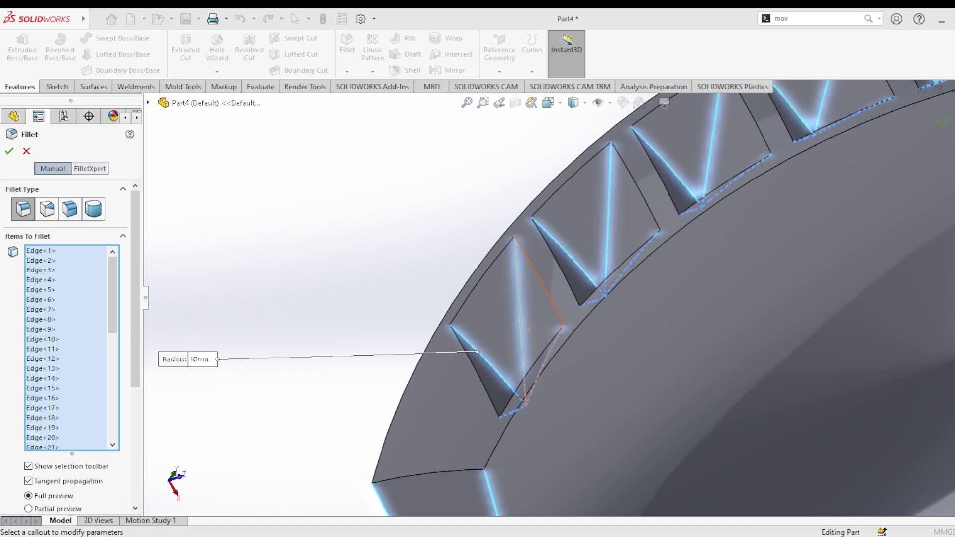
pyautogui.moveTo(133, 350); pyautogui.dragTo(139, 480)
pyautogui.click(73, 222)
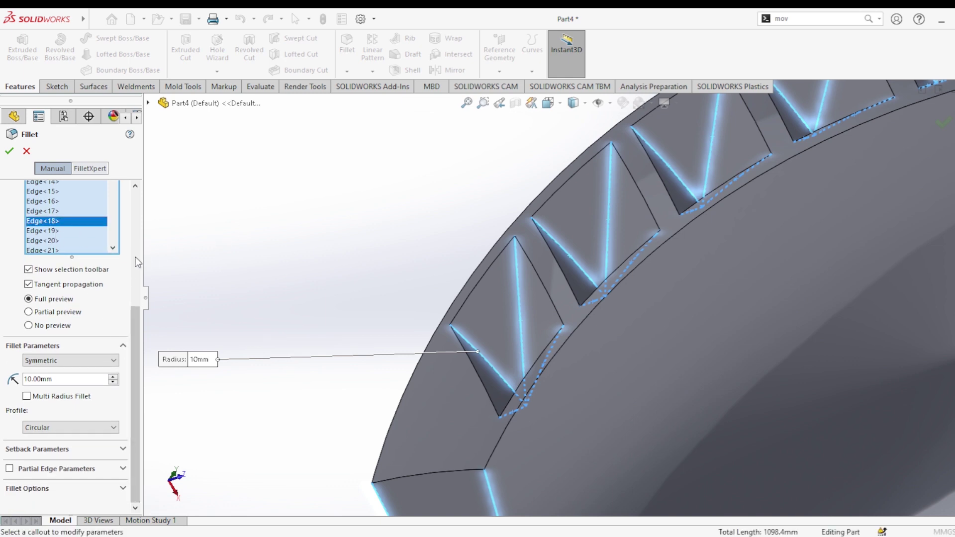
pyautogui.moveTo(134, 324); pyautogui.dragTo(133, 209)
pyautogui.click(61, 260)
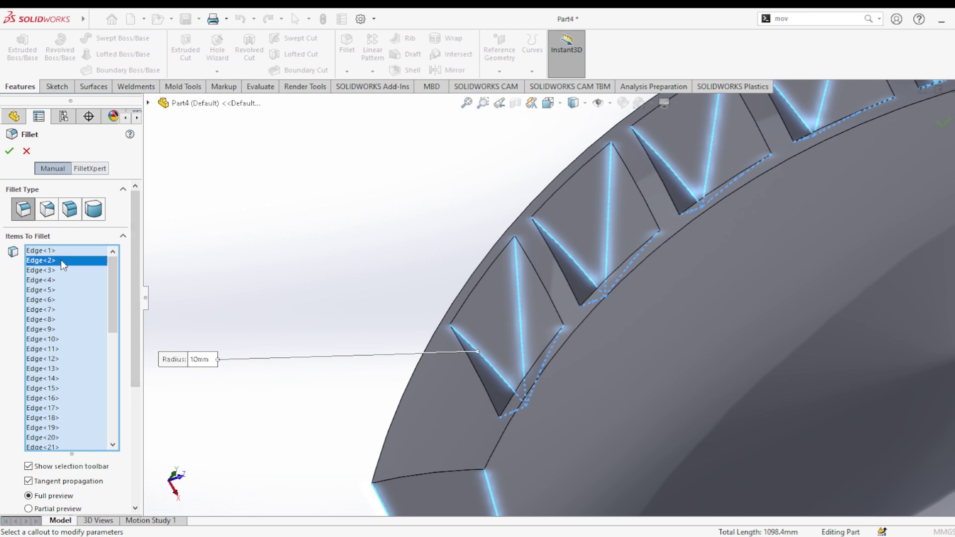
pyautogui.click(55, 249)
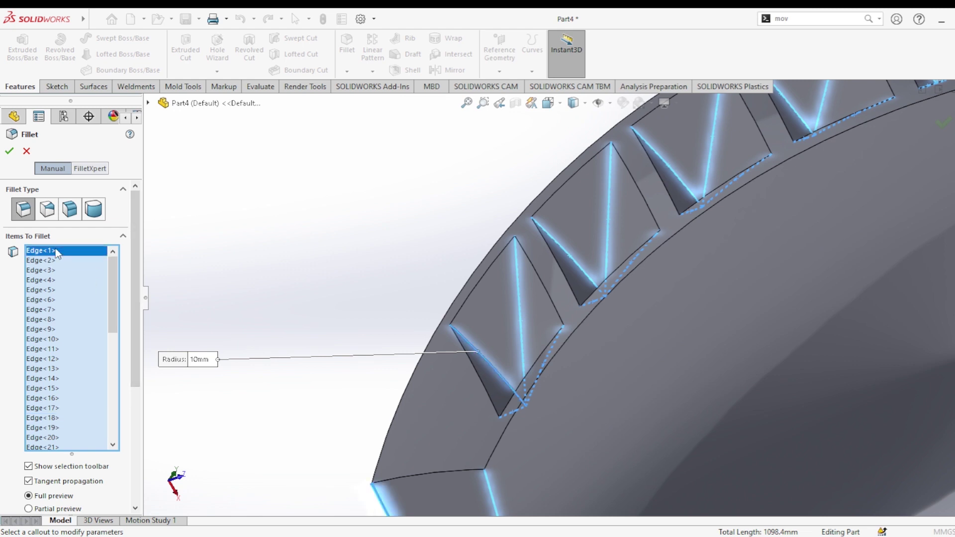
pyautogui.scroll(-3, 80, 323)
pyautogui.scroll(-3, 81, 398)
pyautogui.scroll(-2, 60, 438)
pyautogui.scroll(-2, 43, 444)
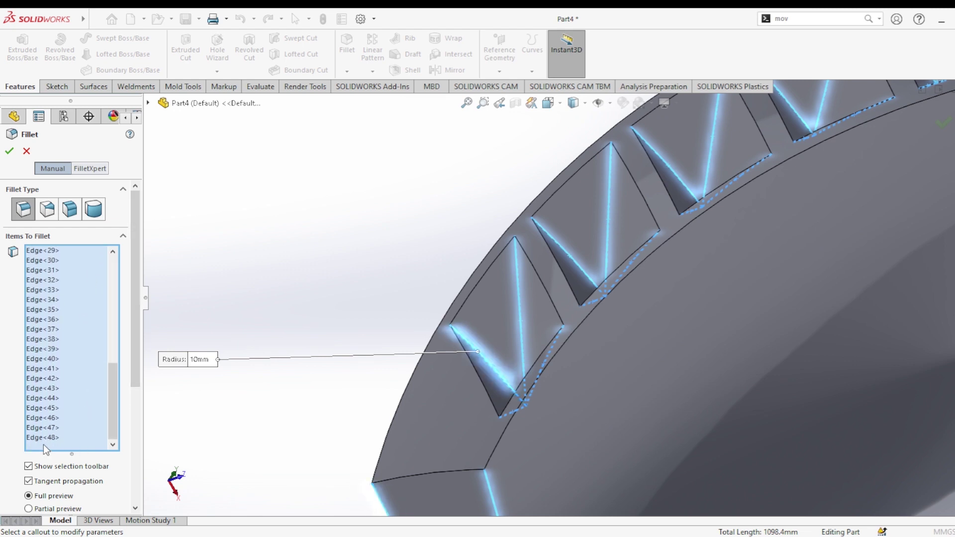
pyautogui.keyDown('shift'); pyautogui.click(38, 438); pyautogui.keyUp('shift')
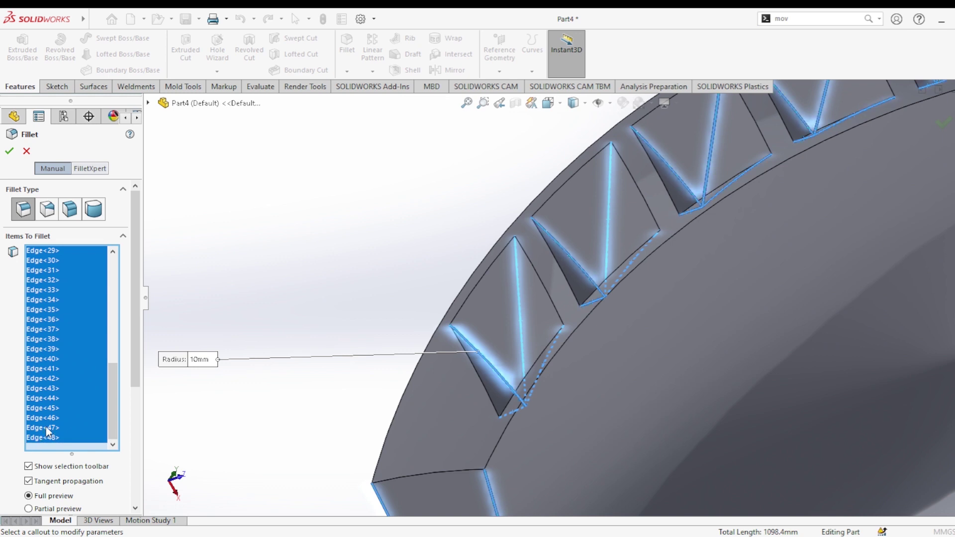
pyautogui.click(46, 426)
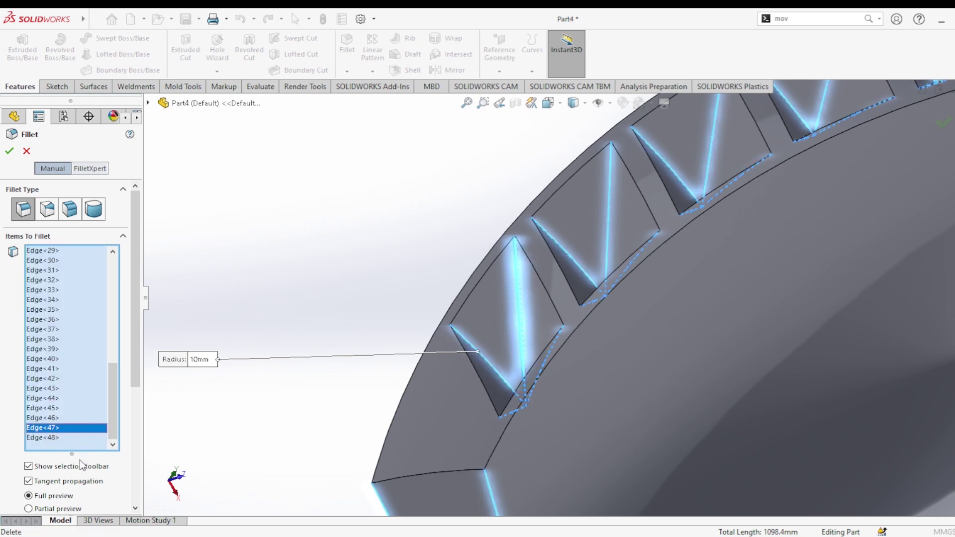
pyautogui.click(26, 152)
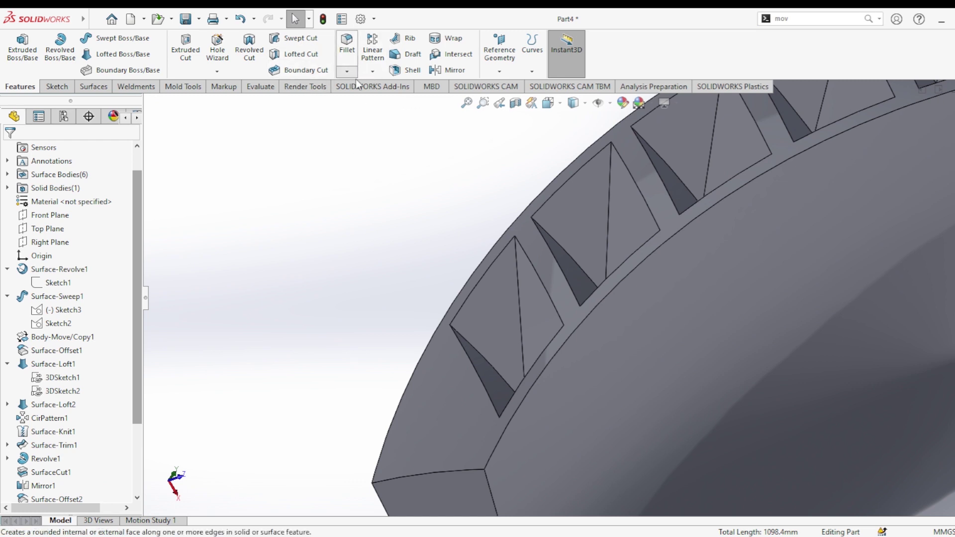
# Step: Pick a rib ridge edge for the 1 mm fillet and add all matching rib edges
pyautogui.scroll(-3, 521, 306)
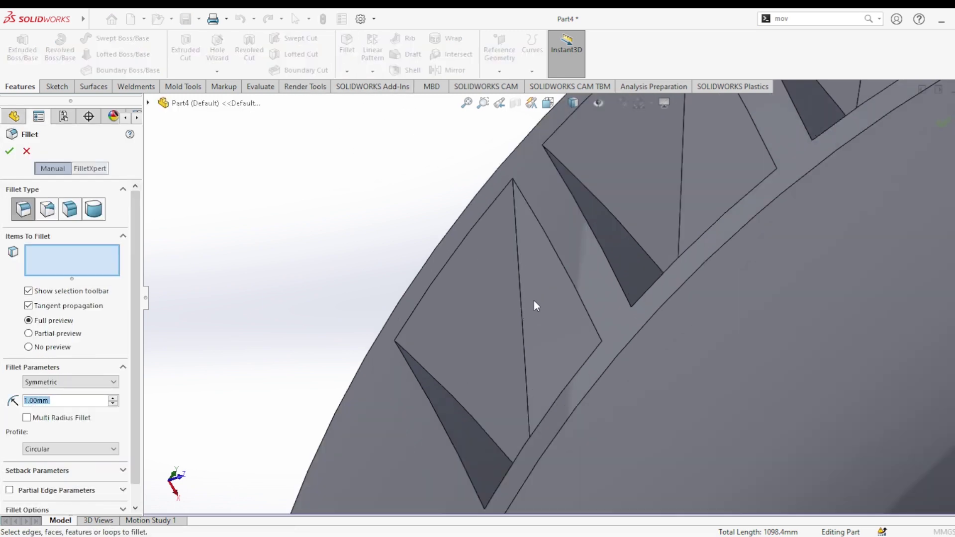
pyautogui.scroll(-4, 533, 300)
pyautogui.scroll(4, 535, 323)
pyautogui.moveTo(542, 398); pyautogui.dragTo(539, 402, button='middle')
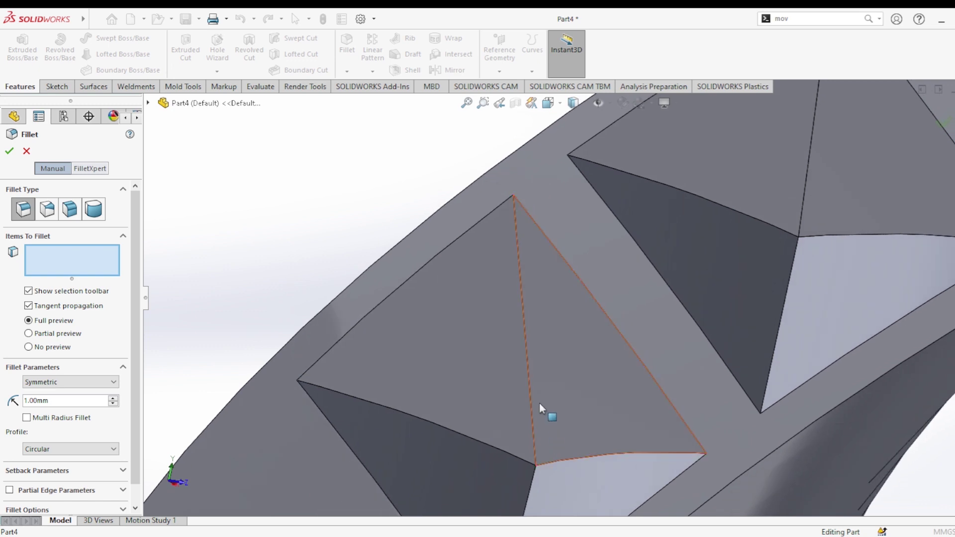
pyautogui.click(530, 380)
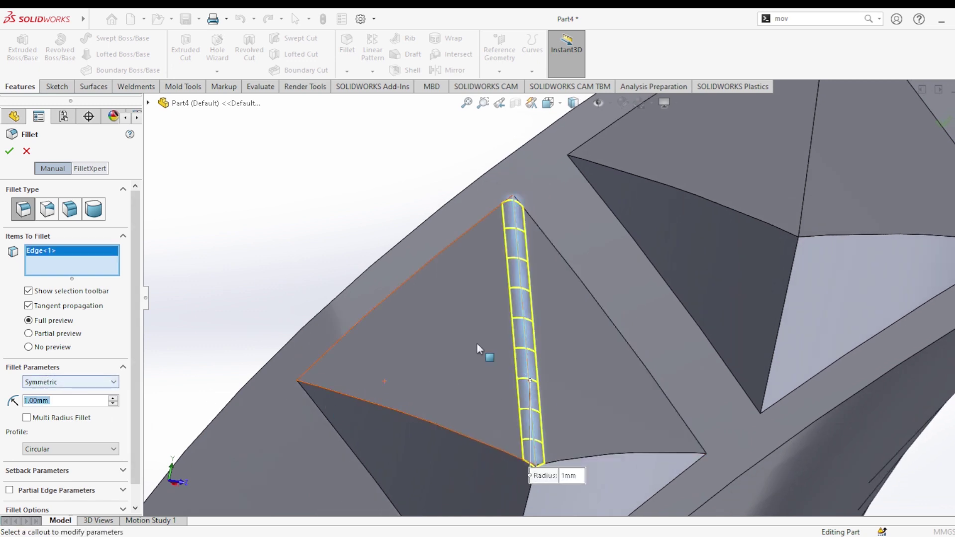
pyautogui.press('Delete')
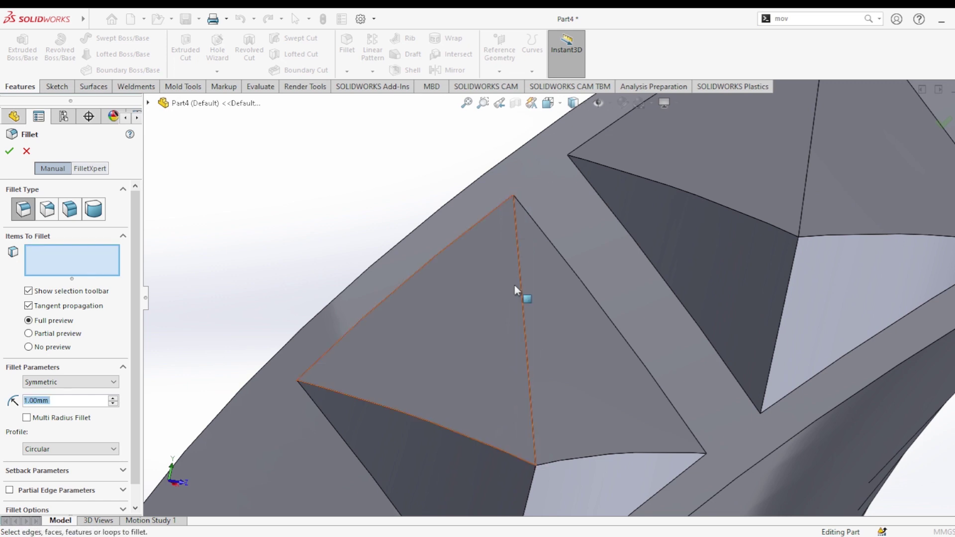
pyautogui.click(516, 229)
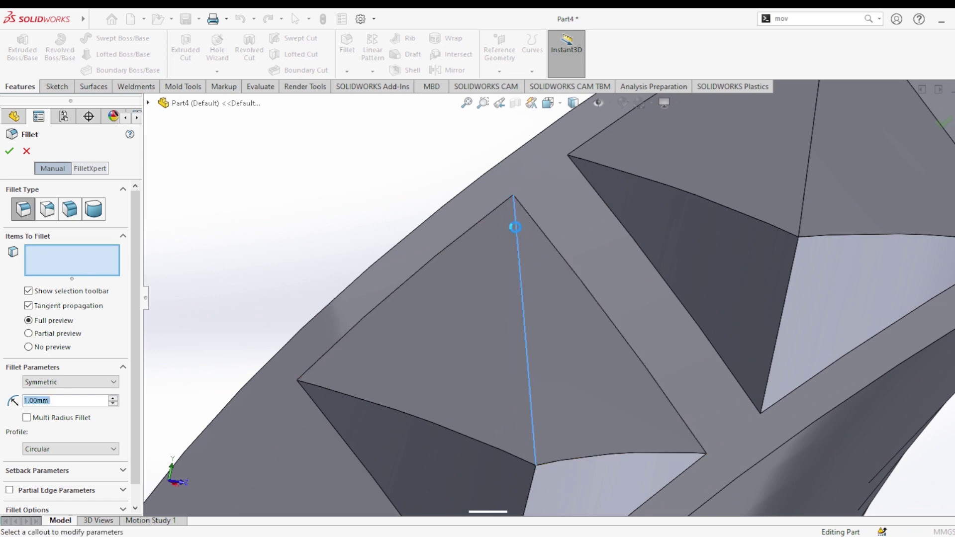
pyautogui.click(592, 199)
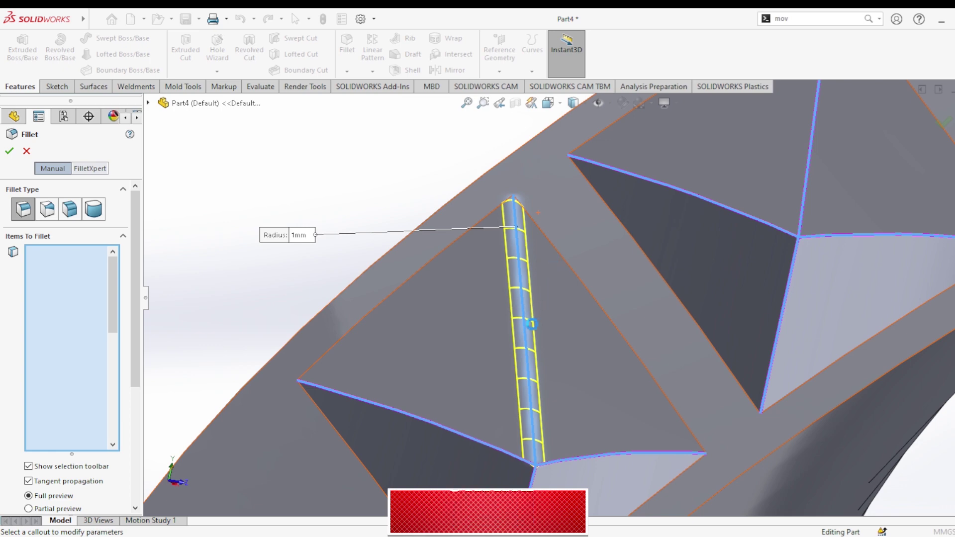
# Step: Try selecting edges along the ribbed curved surface for the fillet
pyautogui.scroll(5, 534, 328)
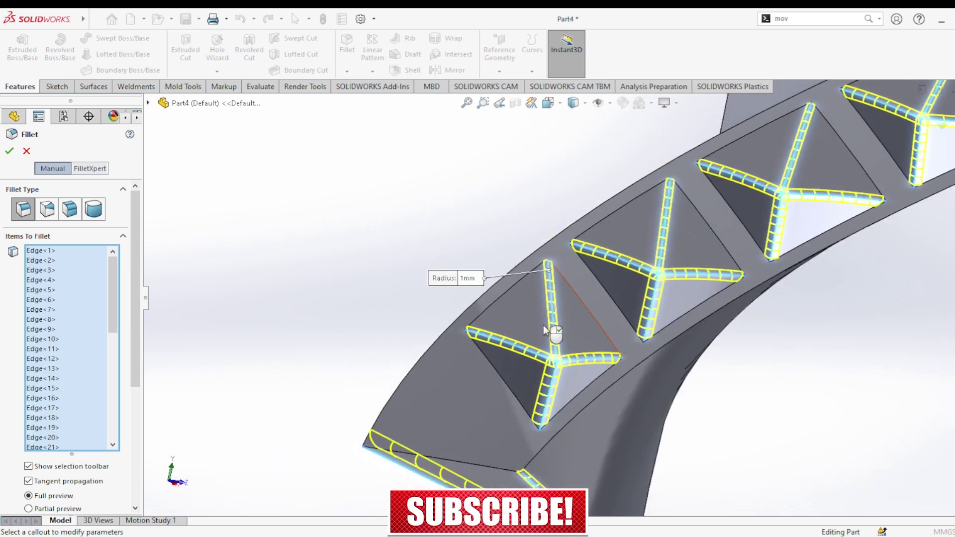
pyautogui.moveTo(535, 329)
pyautogui.mouseDown(button='middle')
pyautogui.moveTo(499, 336)
pyautogui.moveTo(463, 393)
pyautogui.moveTo(471, 390)
pyautogui.mouseUp(button='middle')
pyautogui.moveTo(497, 353)
pyautogui.mouseDown(button='middle')
pyautogui.moveTo(533, 287)
pyautogui.moveTo(433, 398)
pyautogui.mouseUp(button='middle')
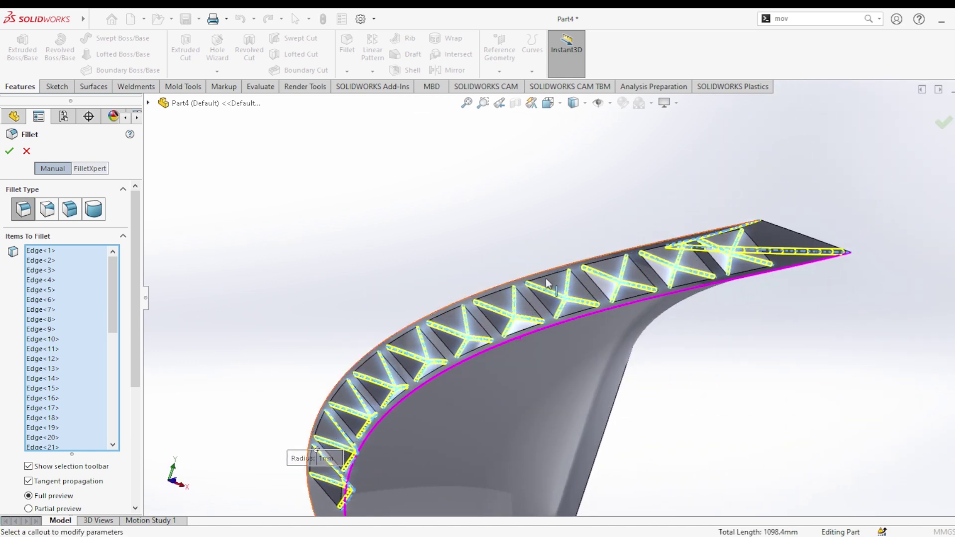
pyautogui.scroll(3, 428, 395)
pyautogui.scroll(-5, 438, 441)
pyautogui.scroll(-5, 510, 386)
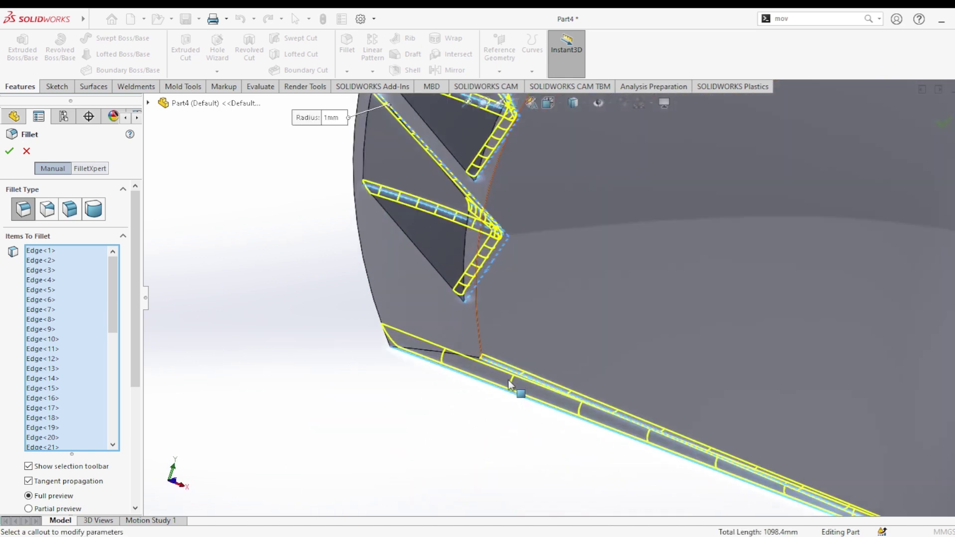
pyautogui.click(535, 380)
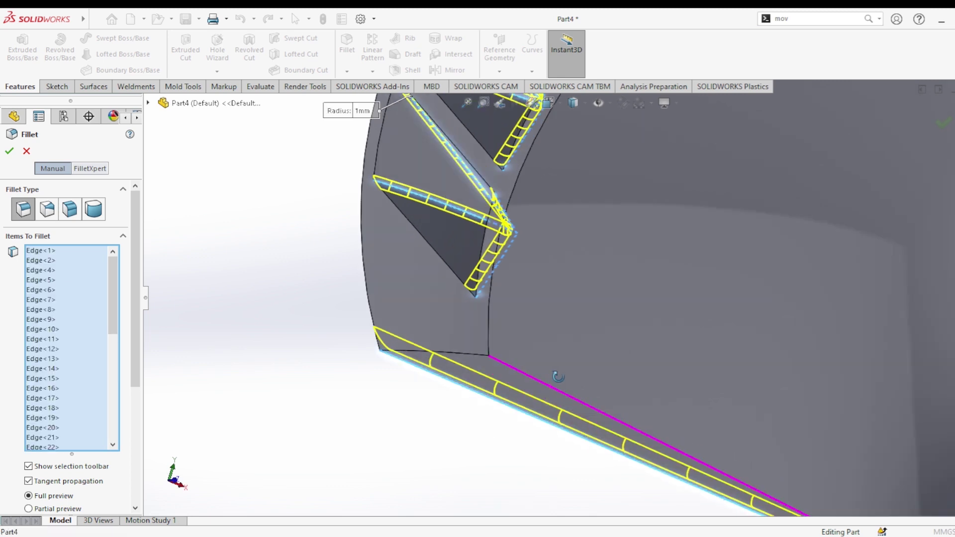
pyautogui.moveTo(552, 393); pyautogui.dragTo(468, 402, button='middle')
pyautogui.click(458, 401)
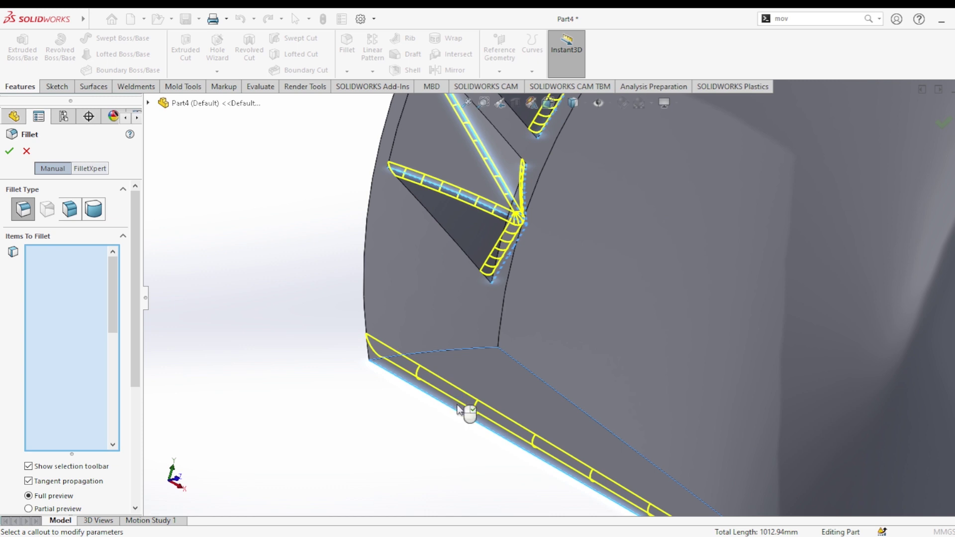
pyautogui.click(471, 388)
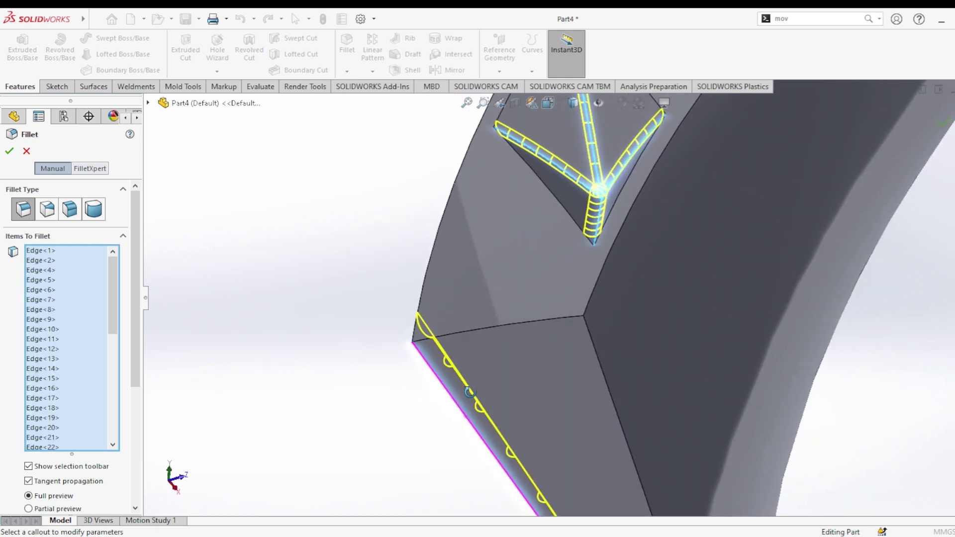
pyautogui.moveTo(466, 404); pyautogui.dragTo(486, 380, button='middle')
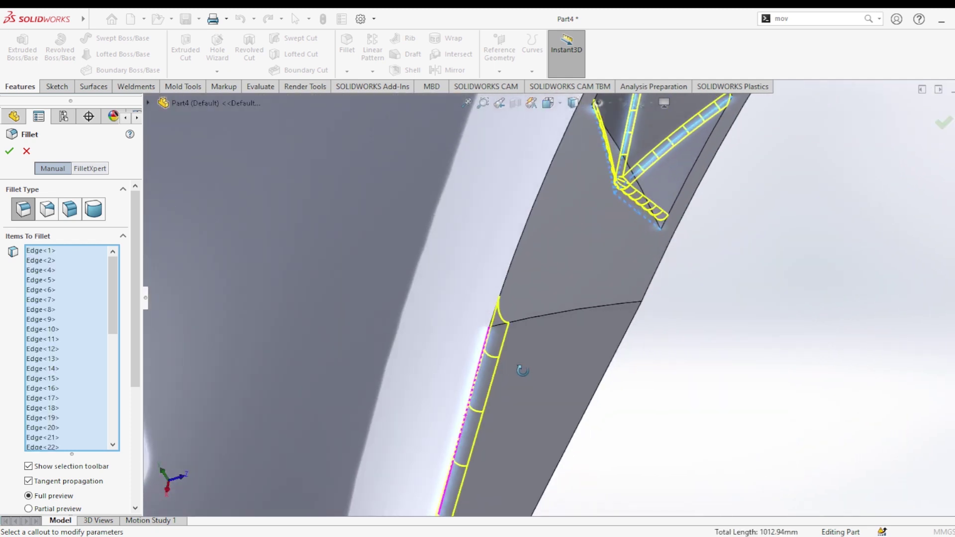
# Step: Reset the selection, add the rim face's edges, and apply the 1 mm fillet
pyautogui.click(486, 380)
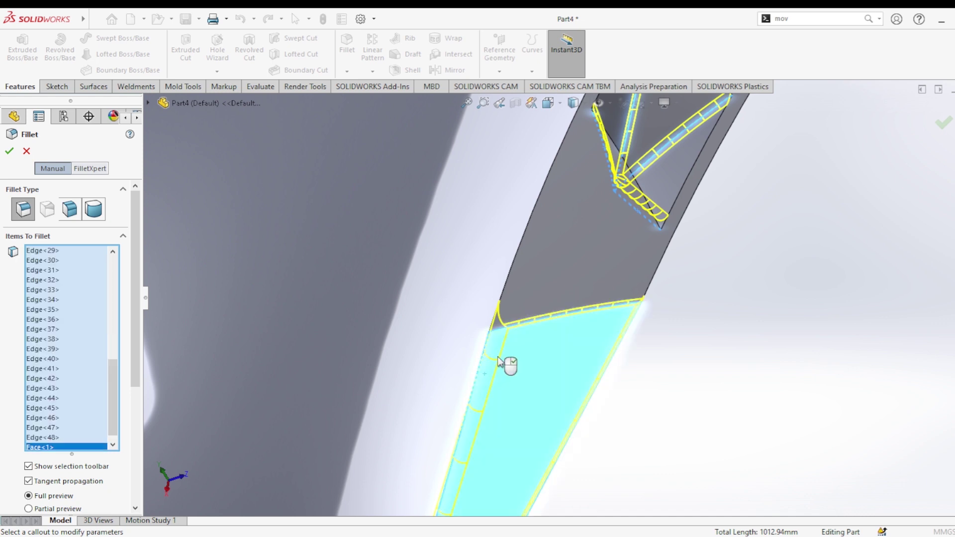
pyautogui.click(507, 361)
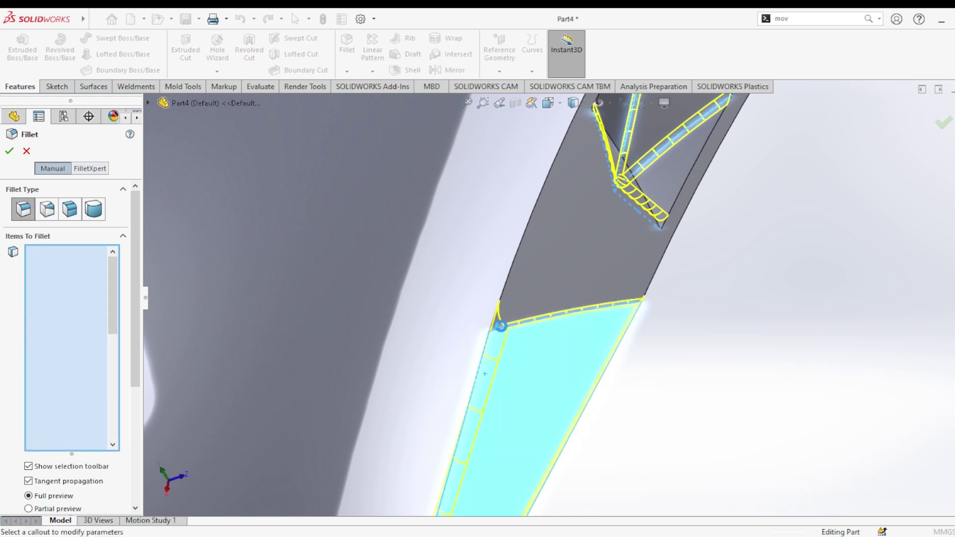
pyautogui.click(499, 335)
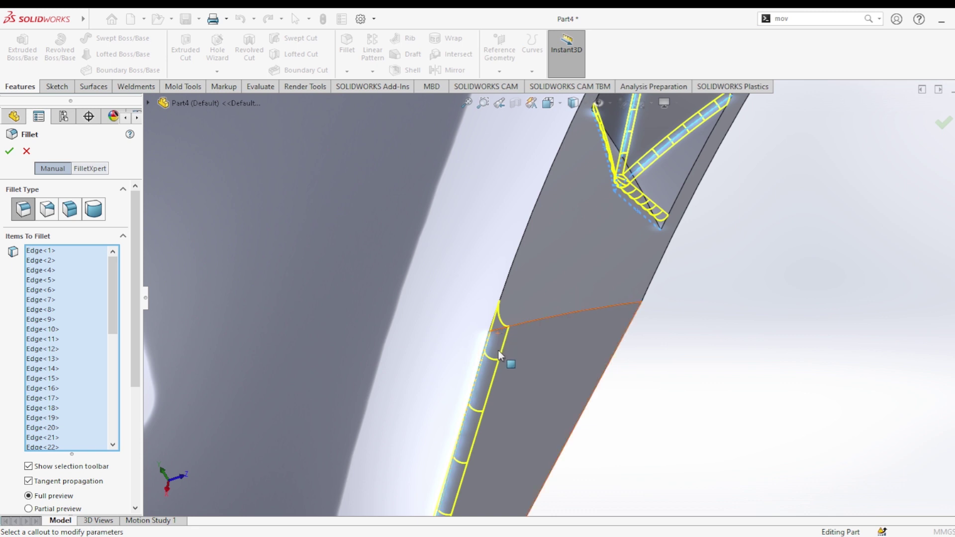
pyautogui.moveTo(502, 339); pyautogui.dragTo(515, 342, button='middle')
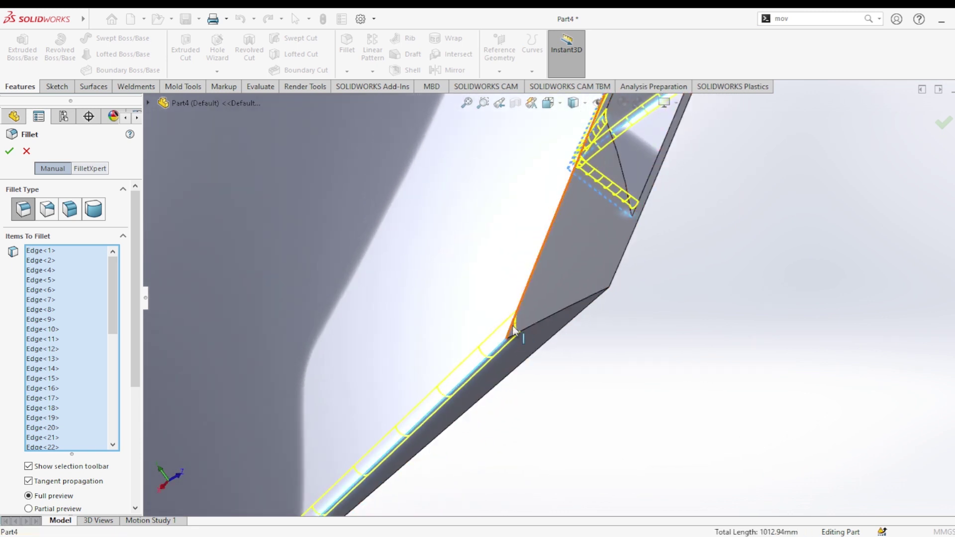
pyautogui.scroll(3, 595, 350)
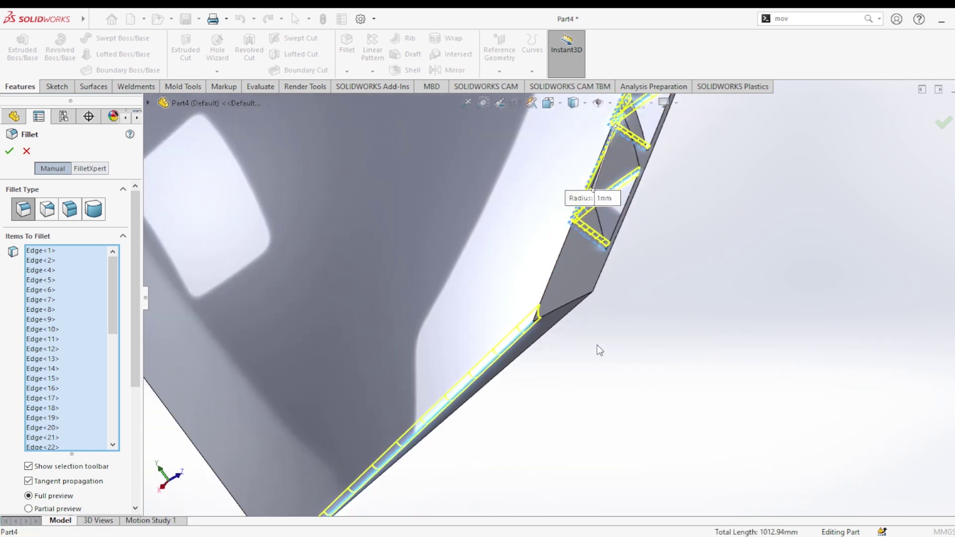
pyautogui.scroll(3, 597, 344)
pyautogui.scroll(3, 604, 349)
pyautogui.moveTo(610, 353); pyautogui.dragTo(558, 390, button='middle')
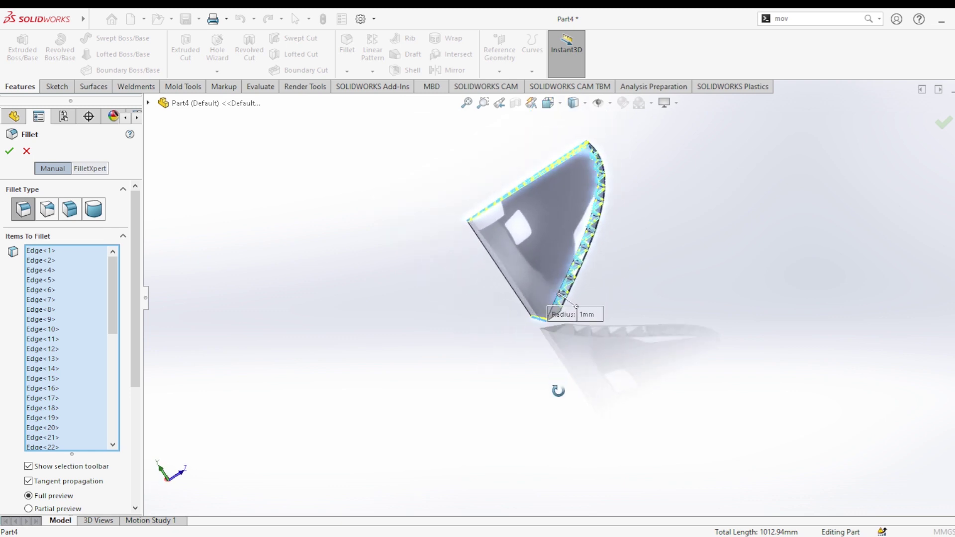
pyautogui.rightClick(49, 268)
pyautogui.click(124, 187)
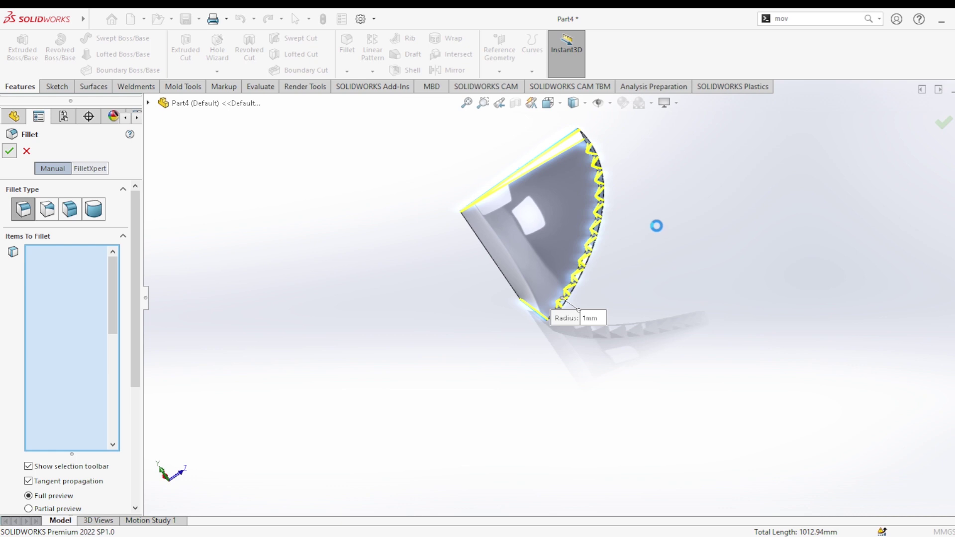
pyautogui.moveTo(657, 225); pyautogui.dragTo(611, 153, button='middle')
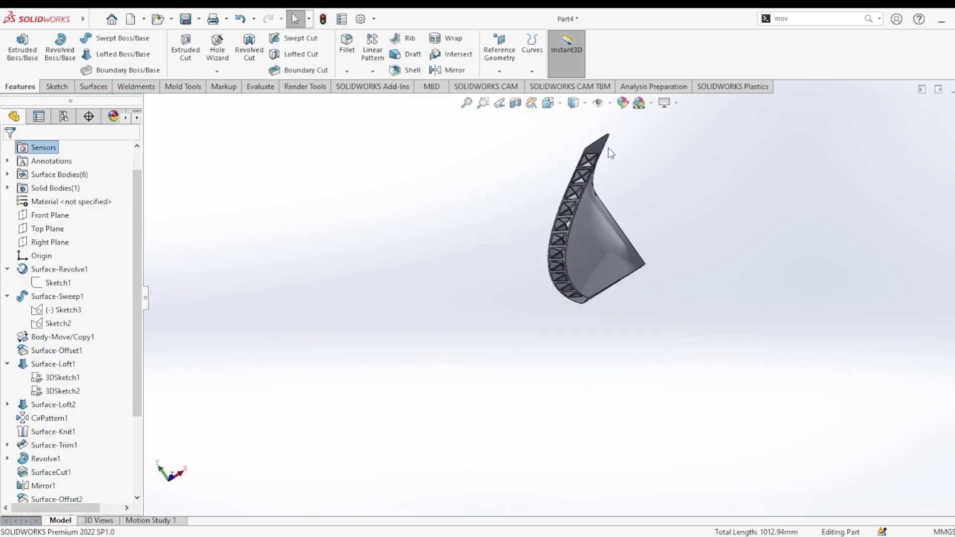
# Step: Create Fillet2 at 1 mm on a triangular-opening edge plus all lattice face edges
pyautogui.scroll(-2, 610, 153)
pyautogui.scroll(-2, 561, 252)
pyautogui.scroll(-2, 572, 247)
pyautogui.scroll(-3, 571, 247)
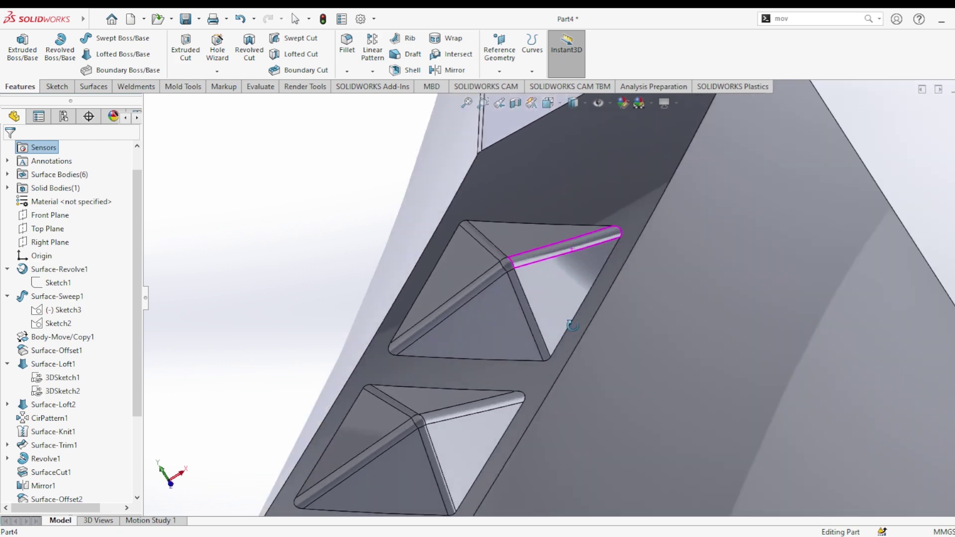
pyautogui.moveTo(572, 325); pyautogui.dragTo(485, 332, button='middle')
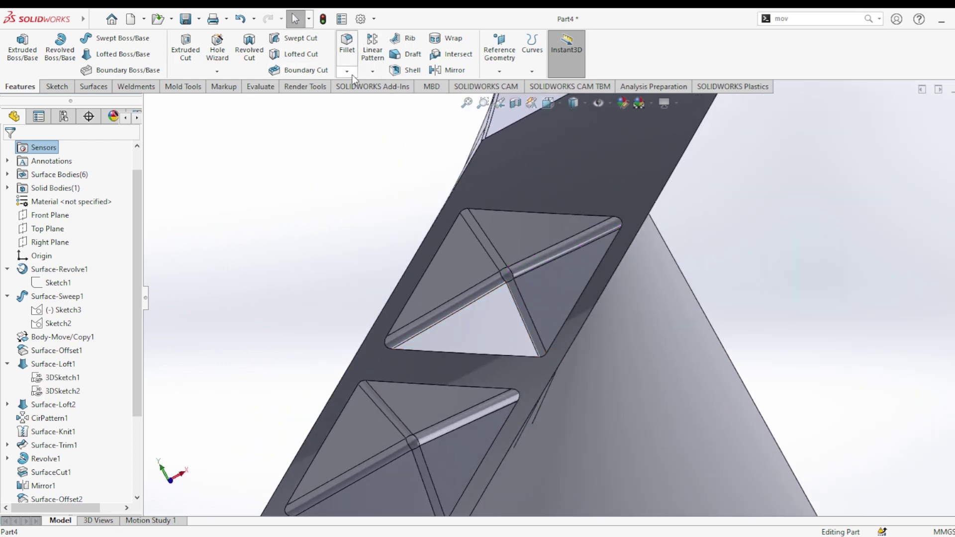
pyautogui.click(346, 45)
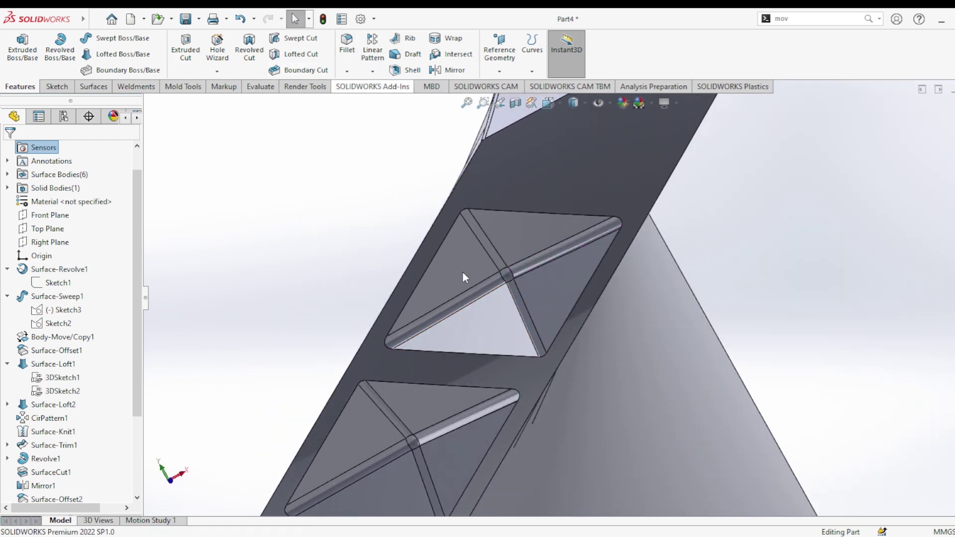
pyautogui.click(464, 354)
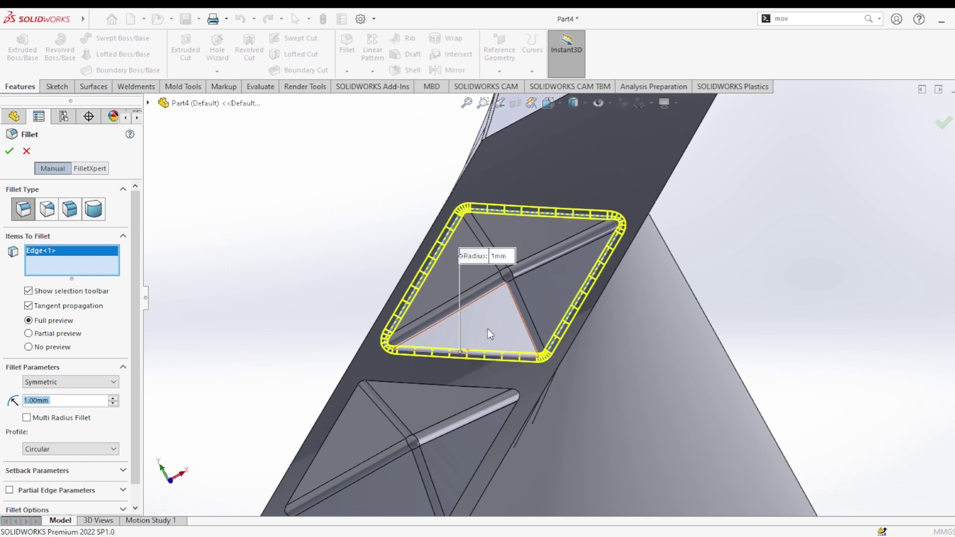
pyautogui.click(516, 324)
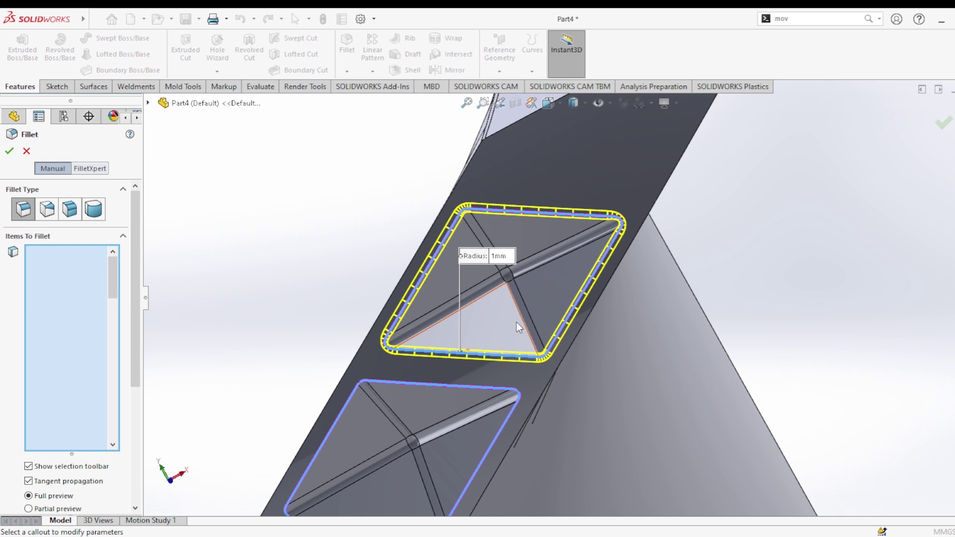
pyautogui.scroll(2, 520, 325)
pyautogui.scroll(2, 526, 331)
pyautogui.scroll(2, 532, 343)
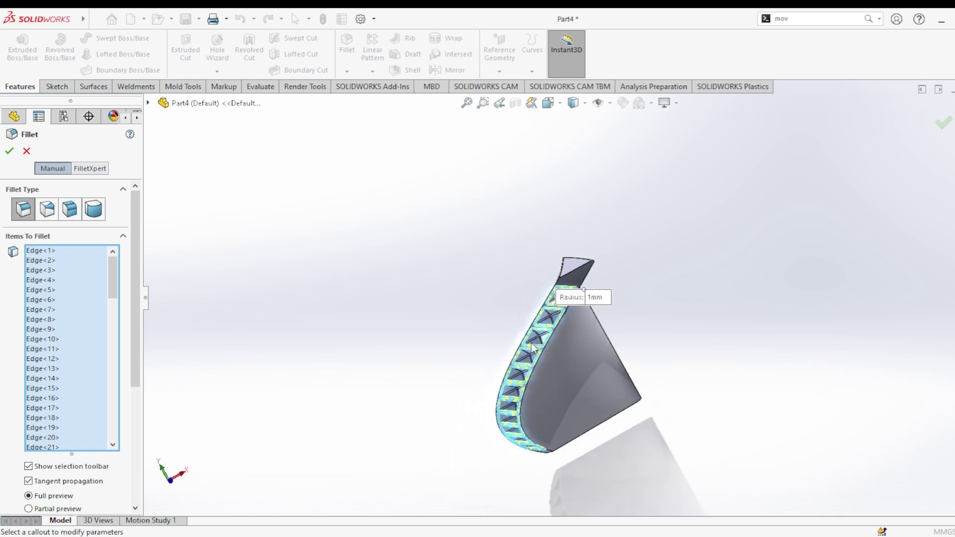
pyautogui.click(9, 151)
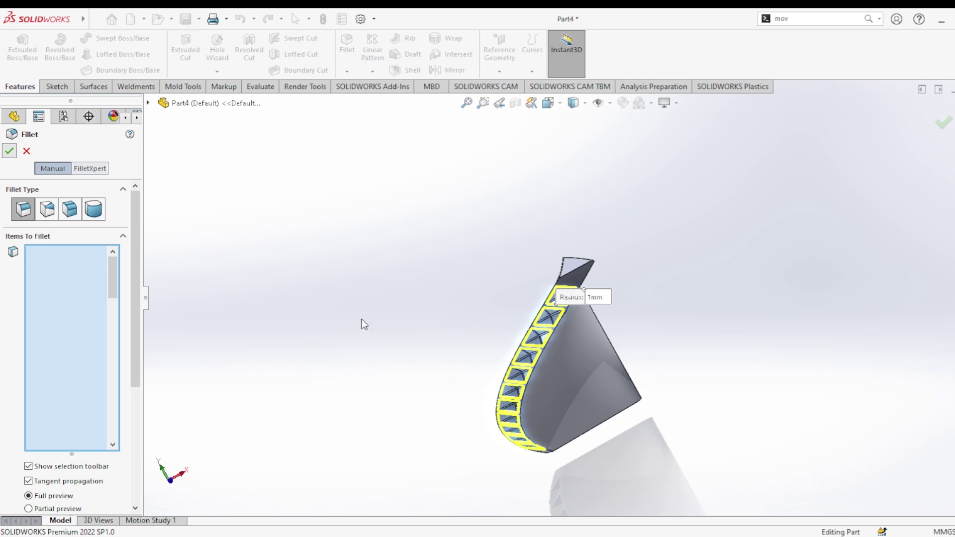
pyautogui.moveTo(397, 330)
pyautogui.mouseDown(button='middle')
pyautogui.moveTo(342, 466)
pyautogui.moveTo(190, 292)
pyautogui.mouseUp(button='middle')
# Step: Select Surface-Revolve1 in the FeatureManager tree and show the Surfaces tools
pyautogui.moveTo(133, 288); pyautogui.dragTo(121, 422)
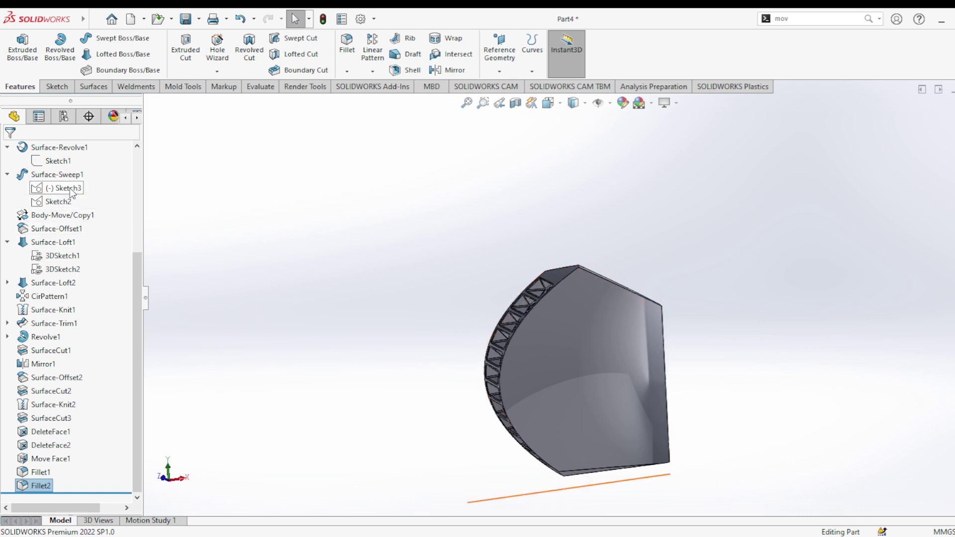
pyautogui.scroll(2, 47, 233)
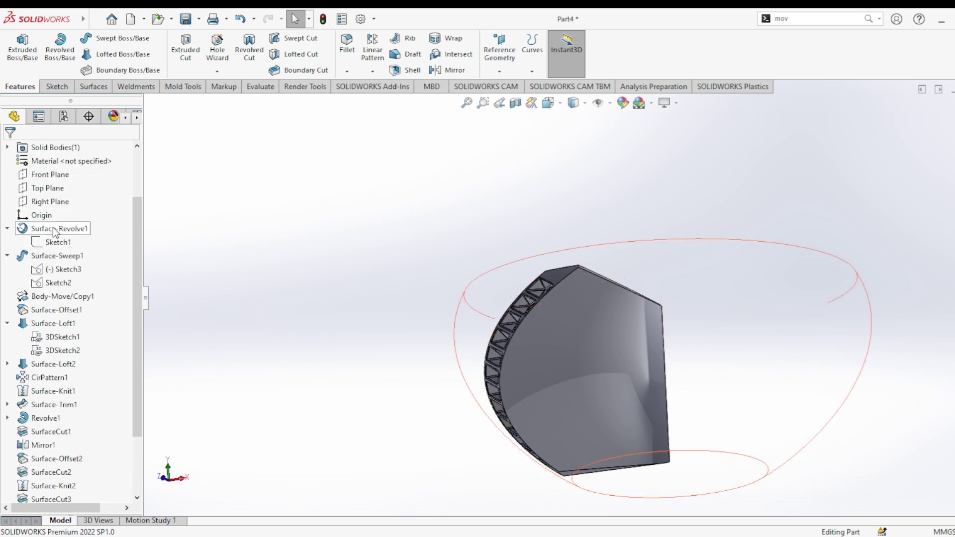
pyautogui.click(56, 229)
pyautogui.moveTo(378, 318)
pyautogui.mouseDown(button='middle')
pyautogui.moveTo(343, 336)
pyautogui.moveTo(321, 400)
pyautogui.moveTo(330, 326)
pyautogui.mouseUp(button='middle')
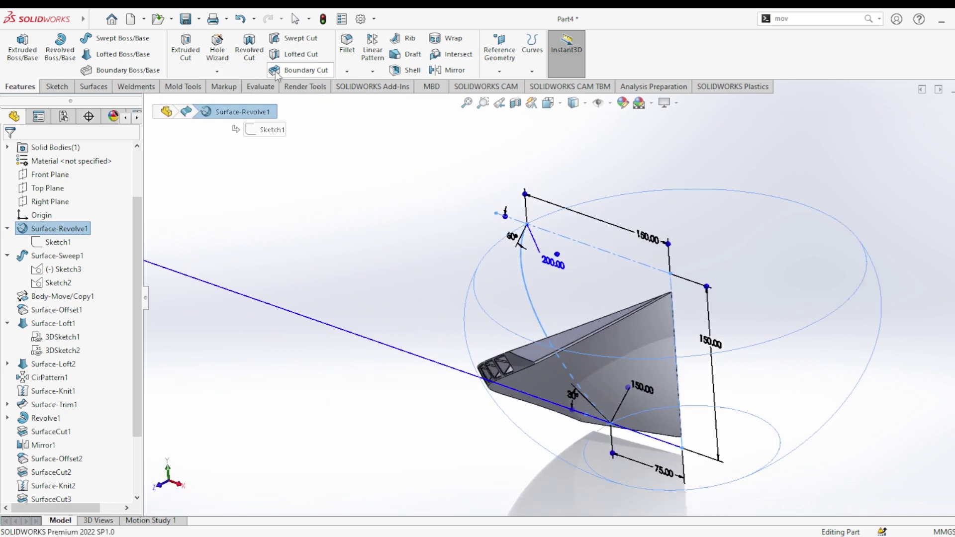
pyautogui.click(93, 87)
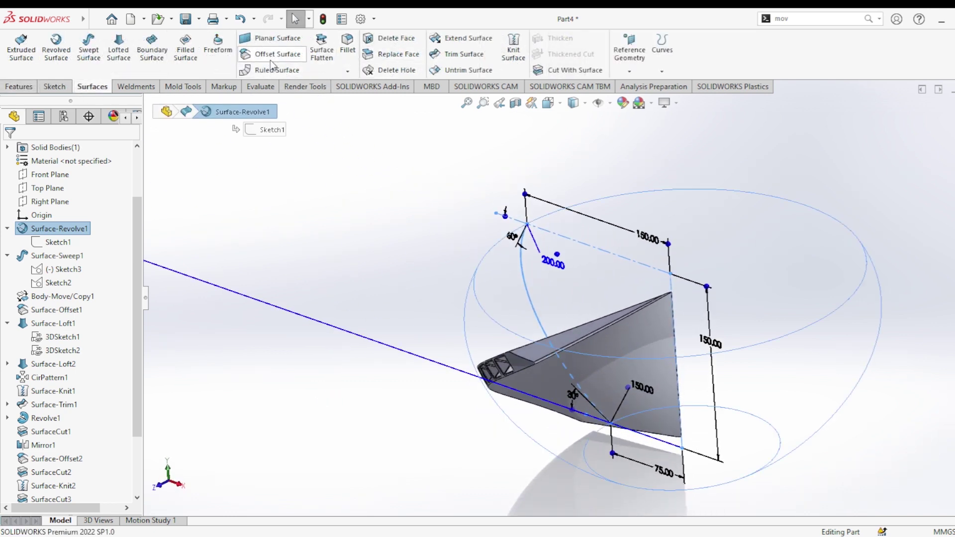
# Step: Offset Surface-Revolve1 by 6.00 mm, reversed to the outside of the bowl
pyautogui.click(271, 56)
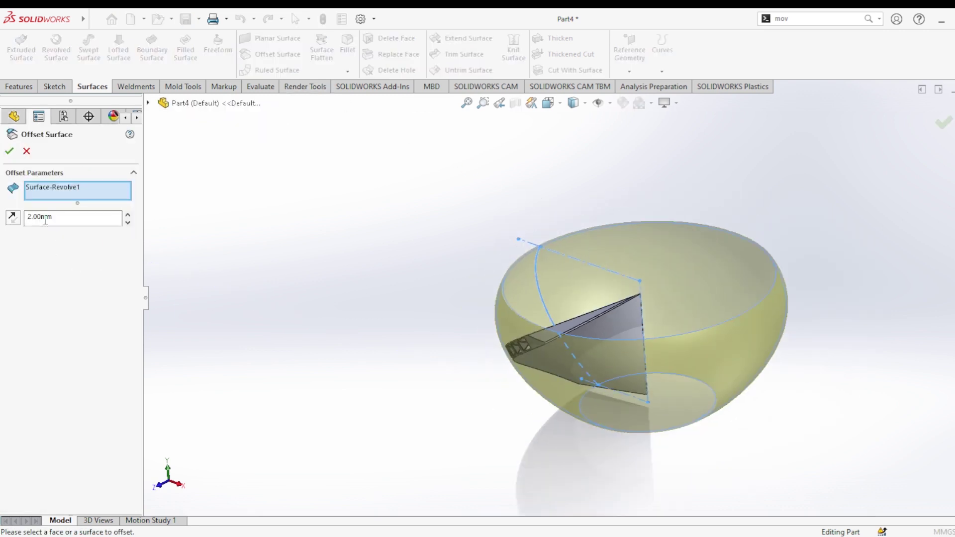
pyautogui.moveTo(53, 217); pyautogui.dragTo(13, 229)
pyautogui.write('6')
pyautogui.press('Return')
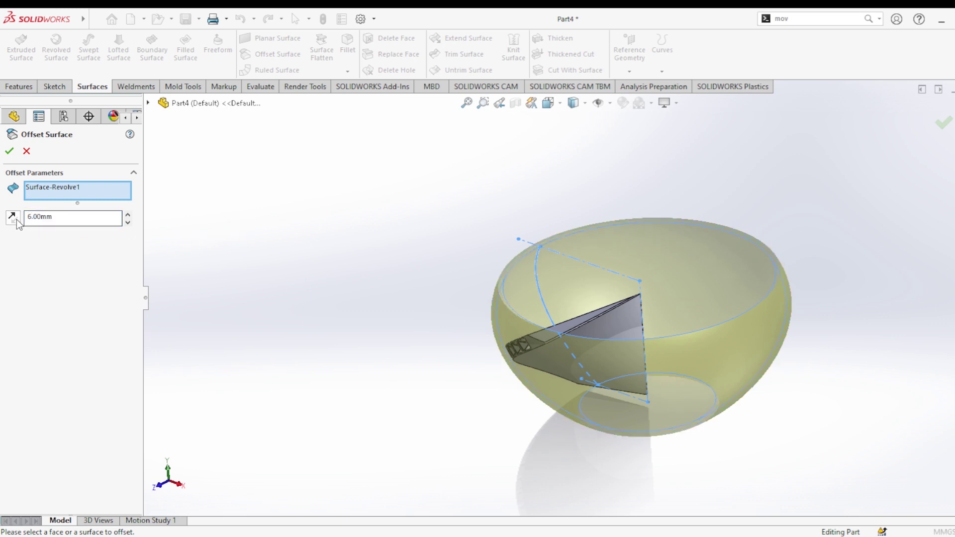
pyautogui.click(13, 217)
pyautogui.moveTo(446, 295)
pyautogui.mouseDown(button='middle')
pyautogui.moveTo(446, 320)
pyautogui.moveTo(477, 349)
pyautogui.moveTo(485, 318)
pyautogui.moveTo(526, 268)
pyautogui.moveTo(495, 252)
pyautogui.moveTo(482, 279)
pyautogui.moveTo(503, 287)
pyautogui.mouseUp(button='middle')
pyautogui.scroll(-3, 487, 374)
pyautogui.scroll(-3, 487, 374)
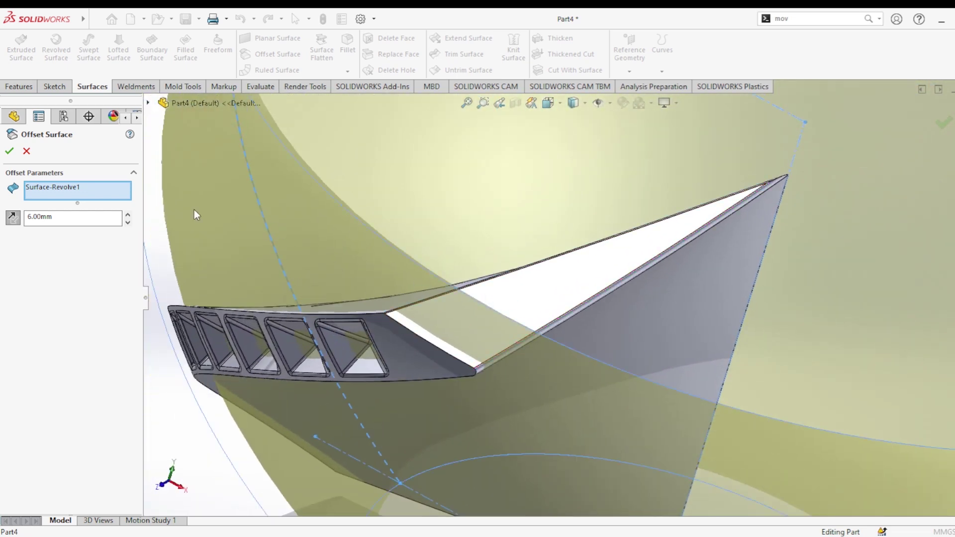
pyautogui.click(6, 152)
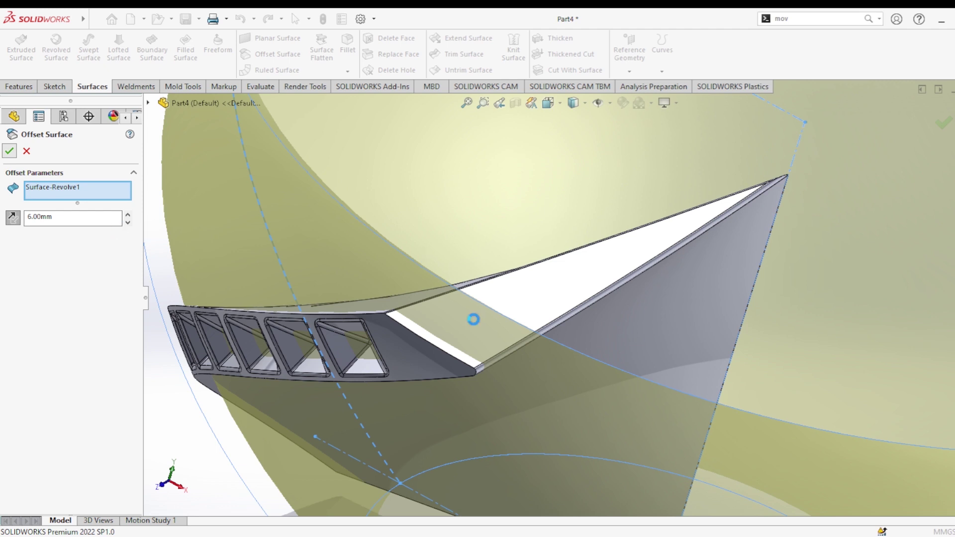
pyautogui.scroll(5, 541, 330)
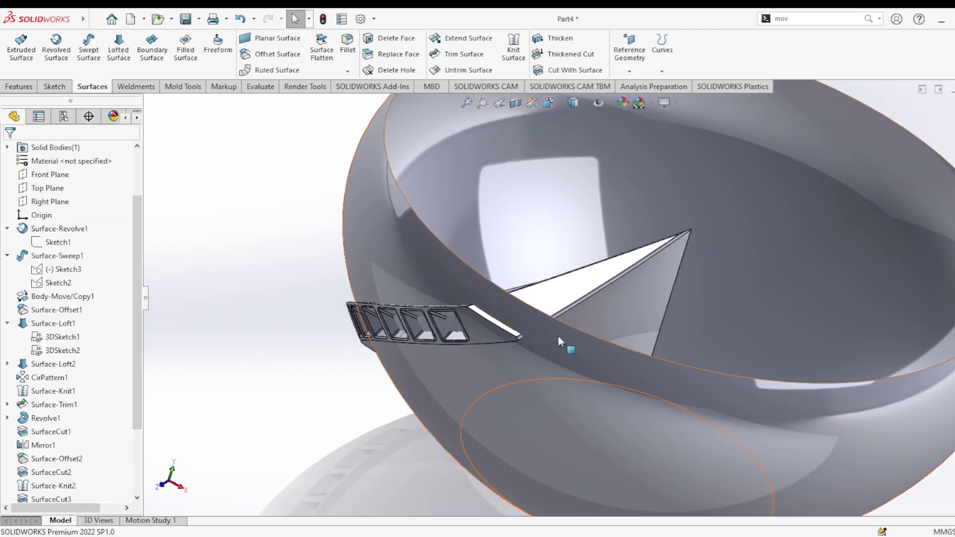
# Step: Trim the lattice segment with Surface-Offset3 as SurfaceCut4, then hide that bowl surface
pyautogui.moveTo(548, 333); pyautogui.dragTo(546, 349, button='middle')
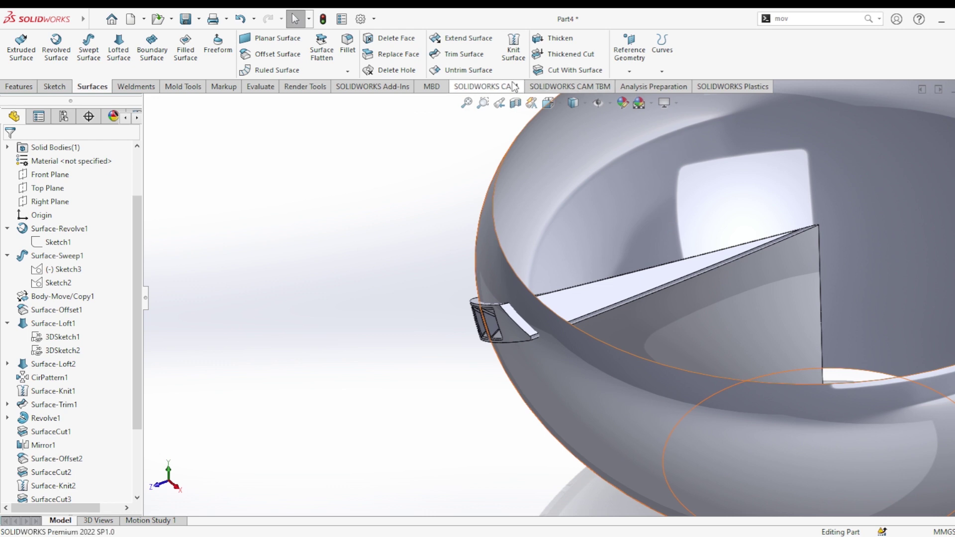
pyautogui.click(572, 70)
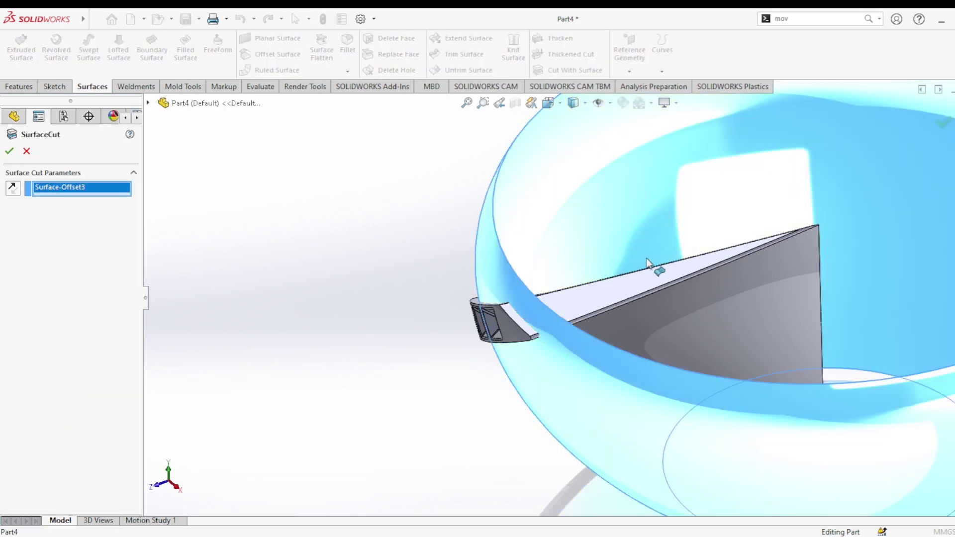
pyautogui.moveTo(656, 266)
pyautogui.mouseDown(button='middle')
pyautogui.moveTo(806, 399)
pyautogui.moveTo(820, 442)
pyautogui.mouseUp(button='middle')
pyautogui.moveTo(666, 356); pyautogui.dragTo(669, 363, button='middle')
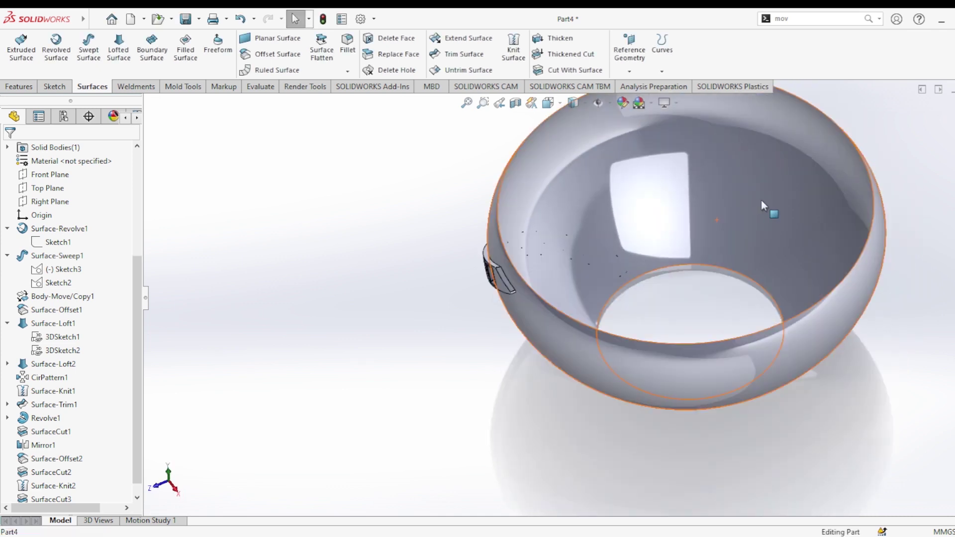
pyautogui.click(760, 200)
pyautogui.press('Tab')
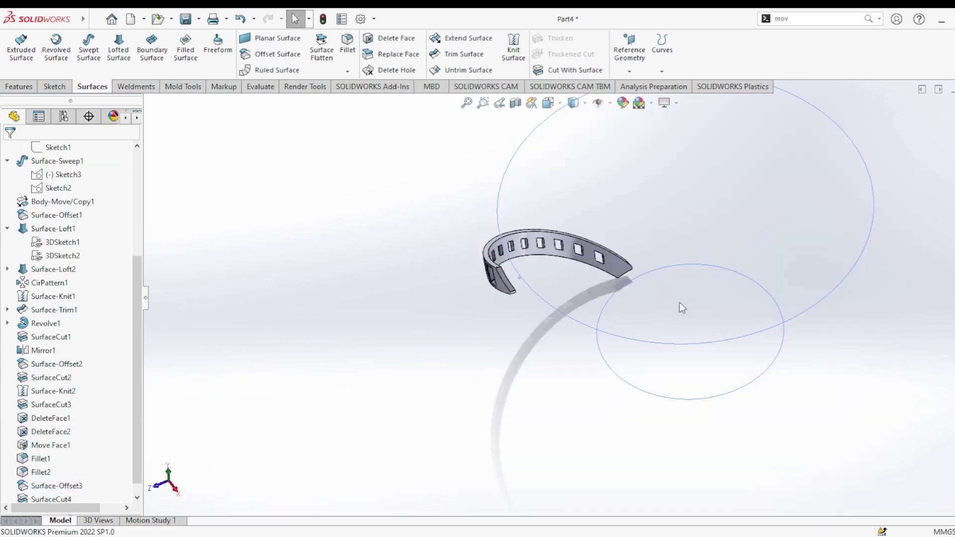
# Step: Orbit and zoom around the slotted strip, select then clear SurfaceCut4, and show Features tools
pyautogui.moveTo(679, 302)
pyautogui.mouseDown(button='middle')
pyautogui.moveTo(746, 201)
pyautogui.moveTo(532, 225)
pyautogui.moveTo(650, 181)
pyautogui.moveTo(588, 275)
pyautogui.moveTo(541, 305)
pyautogui.moveTo(481, 309)
pyautogui.moveTo(603, 222)
pyautogui.mouseUp(button='middle')
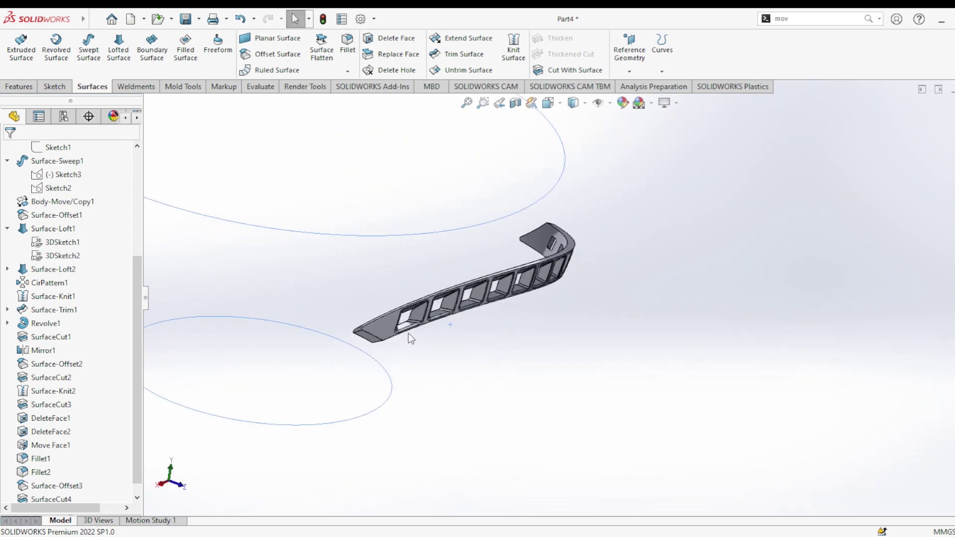
pyautogui.scroll(-3, 409, 334)
pyautogui.scroll(-3, 445, 331)
pyautogui.moveTo(444, 330)
pyautogui.mouseDown(button='middle')
pyautogui.moveTo(373, 298)
pyautogui.moveTo(419, 335)
pyautogui.mouseUp(button='middle')
pyautogui.scroll(3, 570, 314)
pyautogui.scroll(2, 597, 316)
pyautogui.moveTo(624, 315)
pyautogui.mouseDown(button='middle')
pyautogui.moveTo(592, 298)
pyautogui.moveTo(615, 328)
pyautogui.moveTo(569, 384)
pyautogui.moveTo(658, 330)
pyautogui.moveTo(604, 343)
pyautogui.mouseUp(button='middle')
pyautogui.scroll(3, 599, 333)
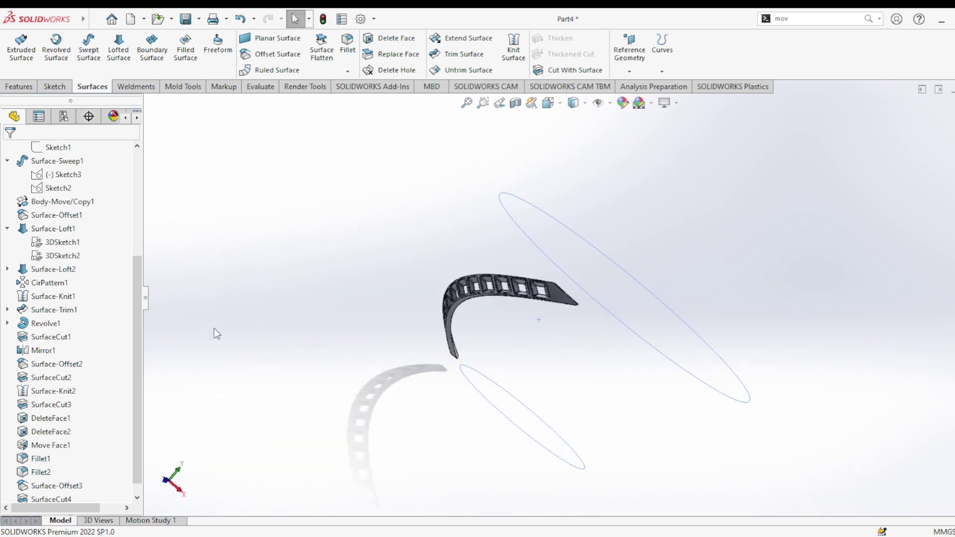
pyautogui.scroll(-1, 141, 432)
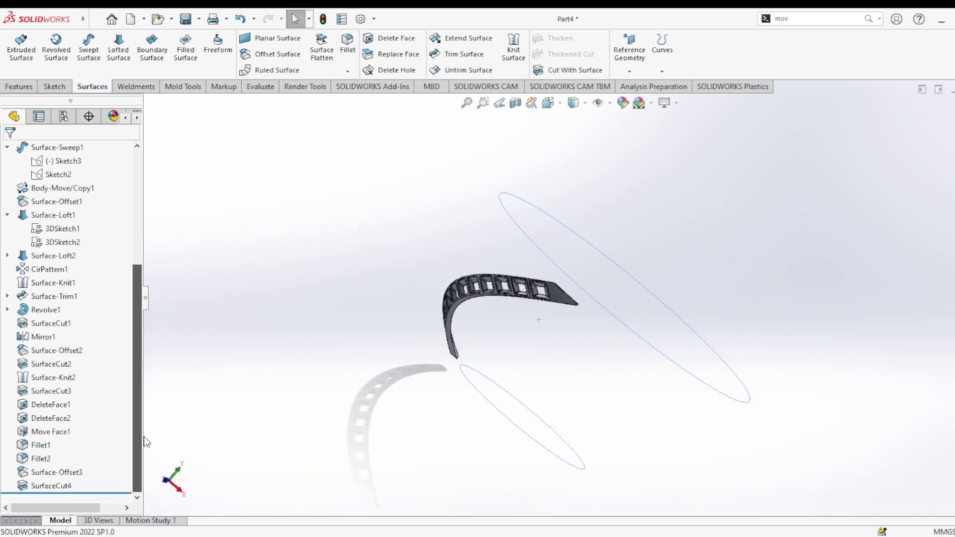
pyautogui.click(40, 486)
pyautogui.click(397, 244)
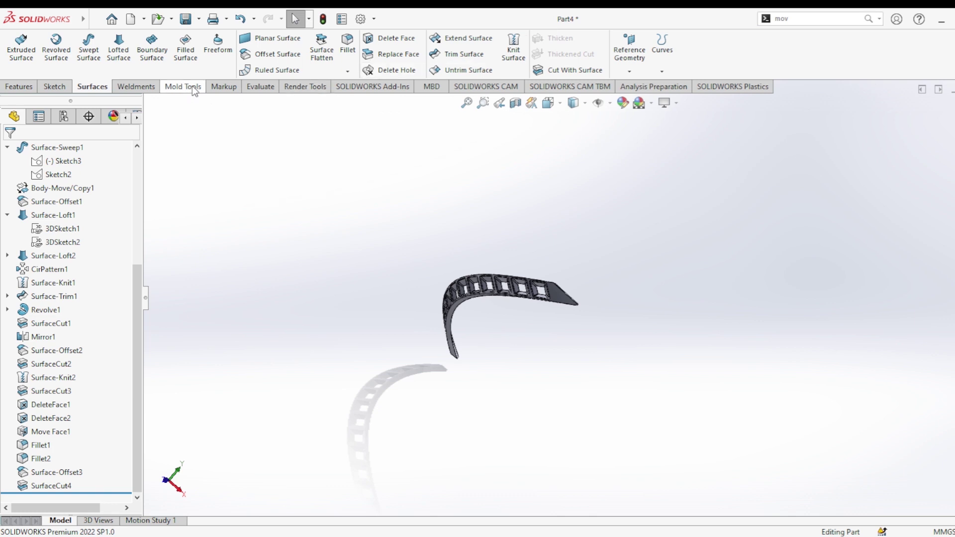
pyautogui.click(19, 87)
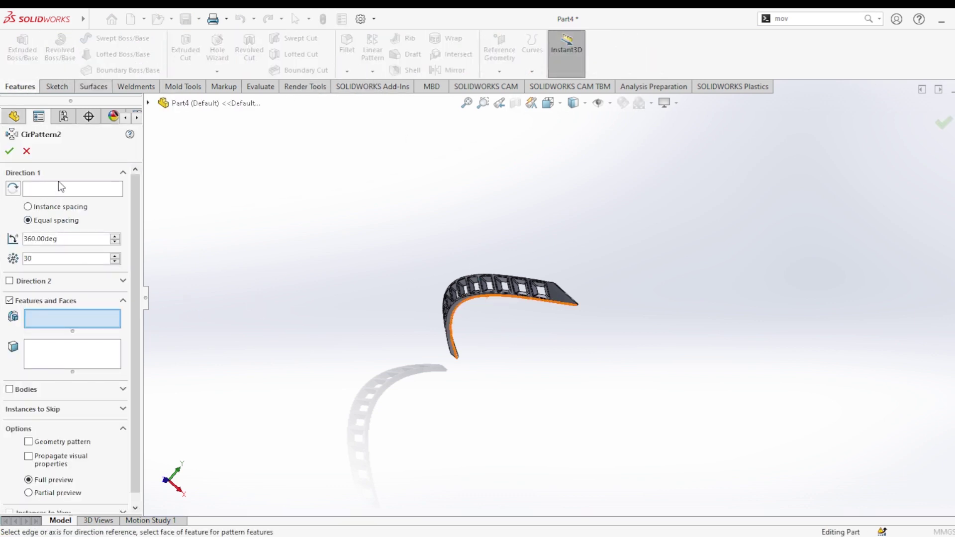
# Step: Cancel the circular pattern that has no axis and review Sketch1's revolve profile and axis
pyautogui.click(58, 188)
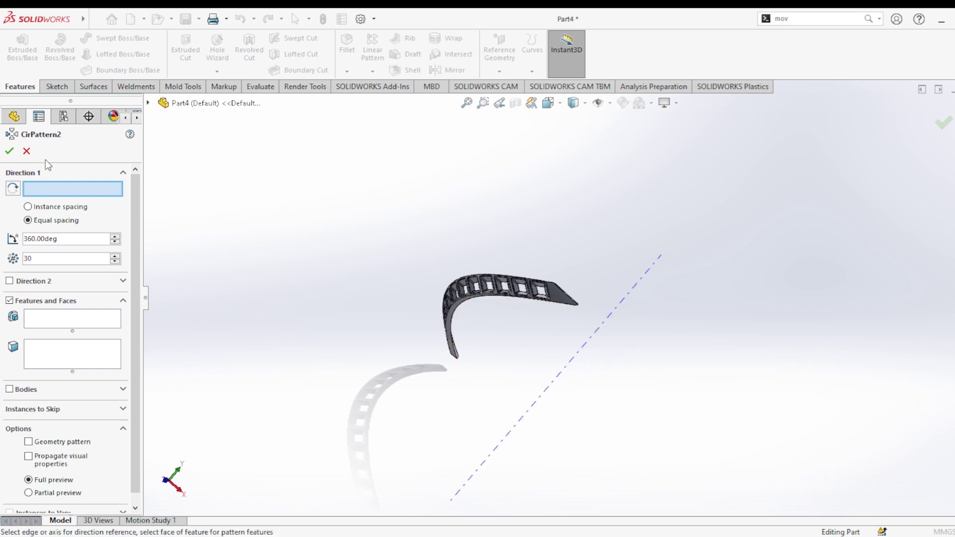
pyautogui.click(28, 151)
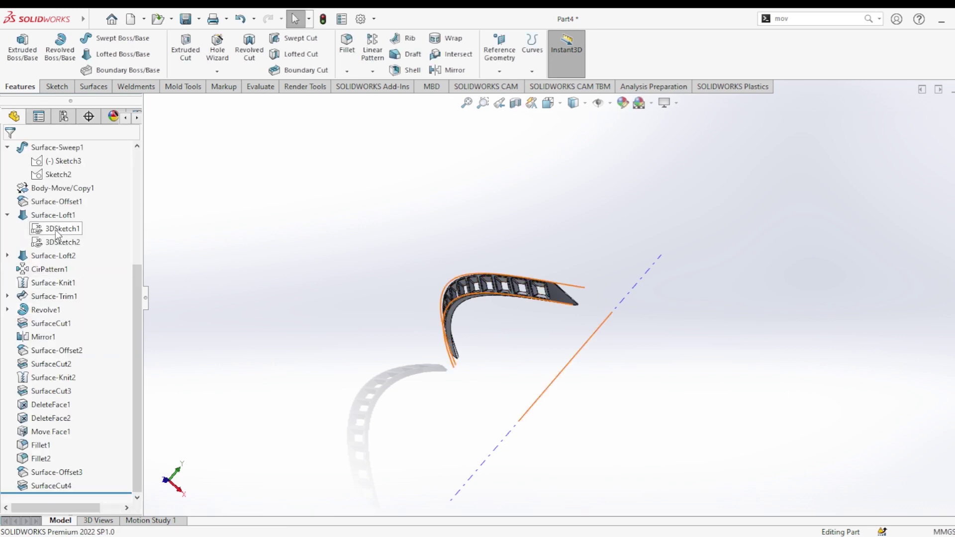
pyautogui.click(70, 256)
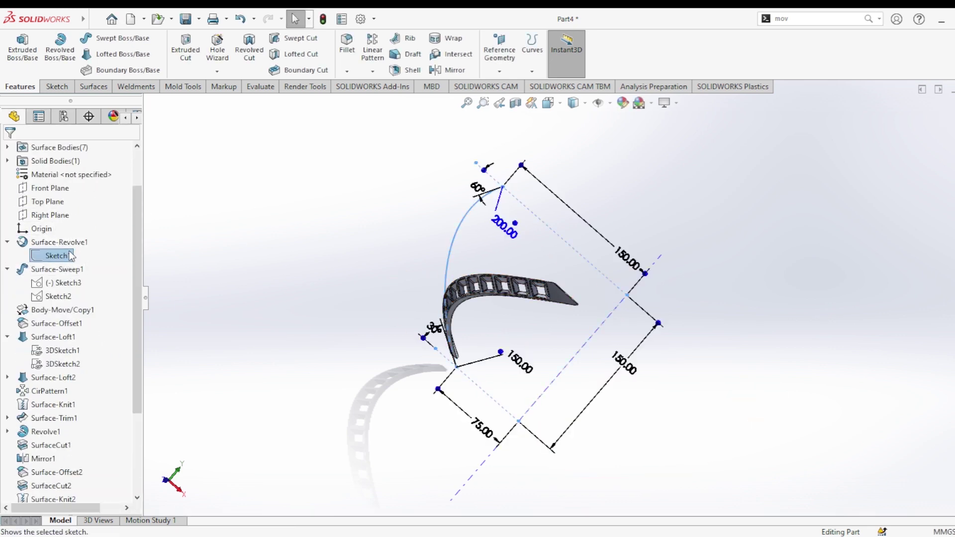
pyautogui.click(611, 326)
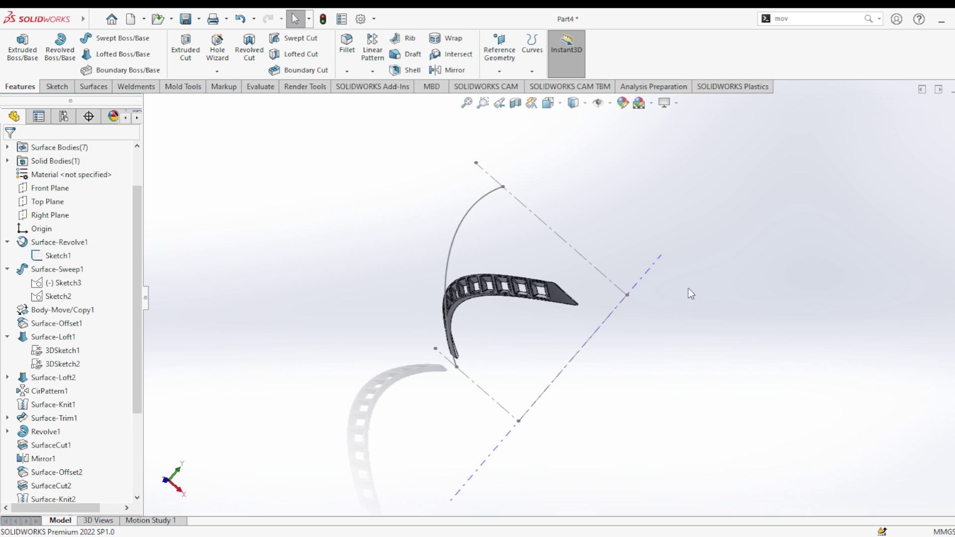
pyautogui.click(56, 86)
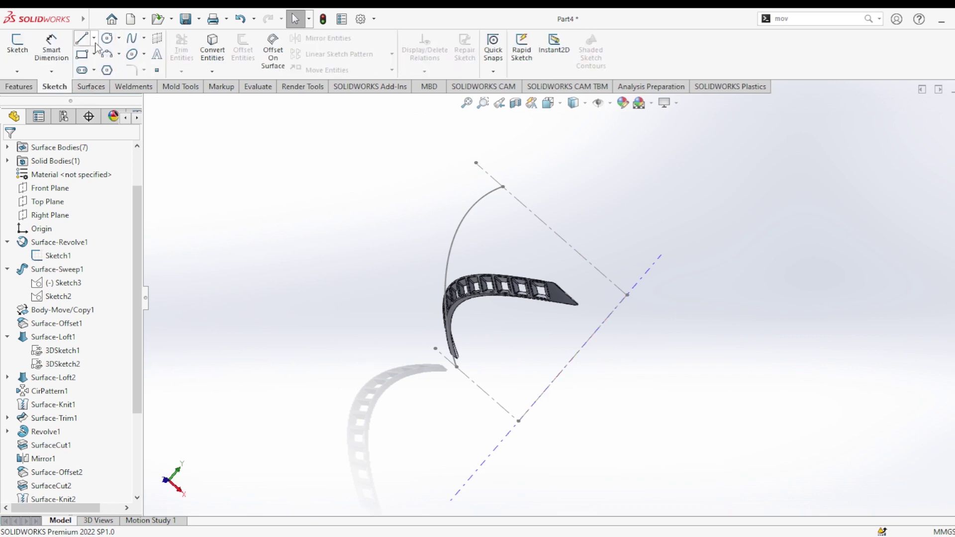
# Step: Start a new sketch on the Front Plane
pyautogui.click(92, 69)
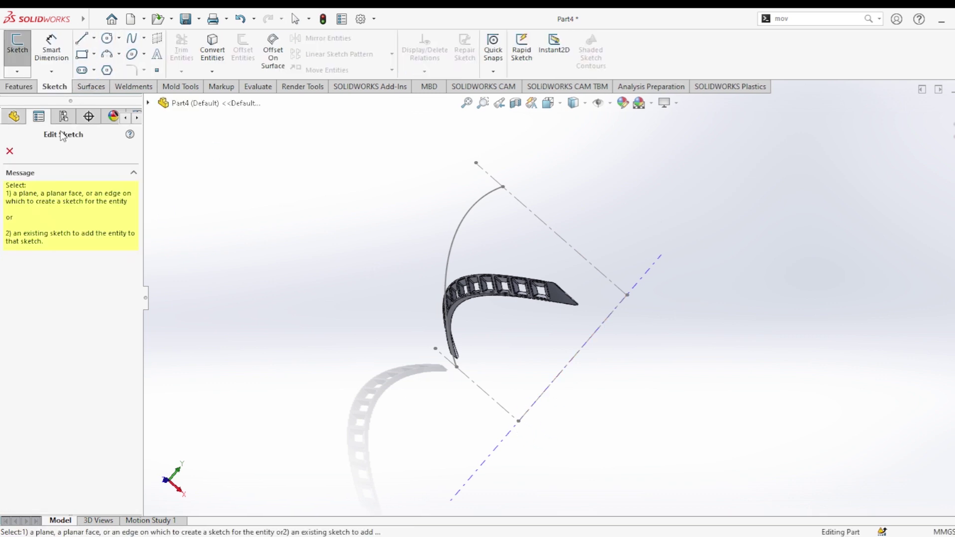
pyautogui.click(10, 151)
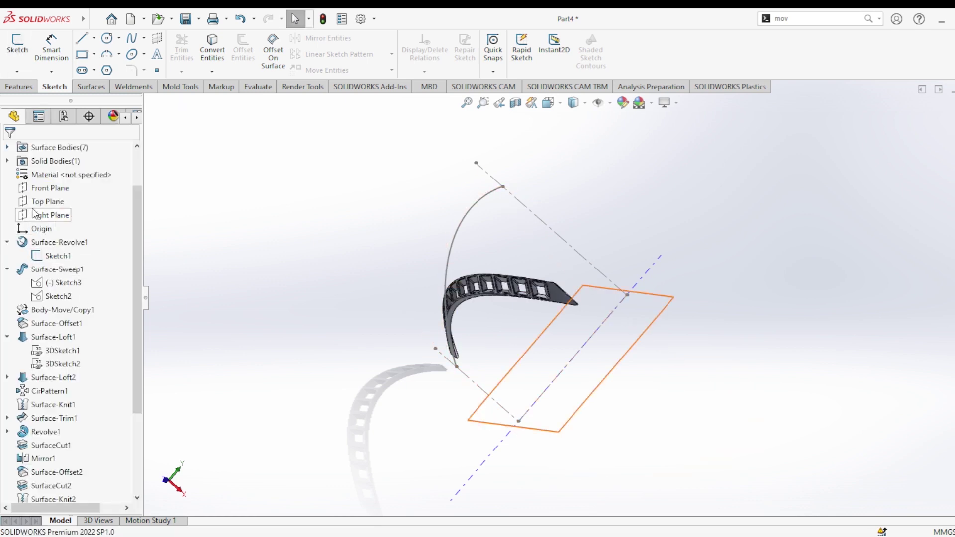
pyautogui.click(45, 189)
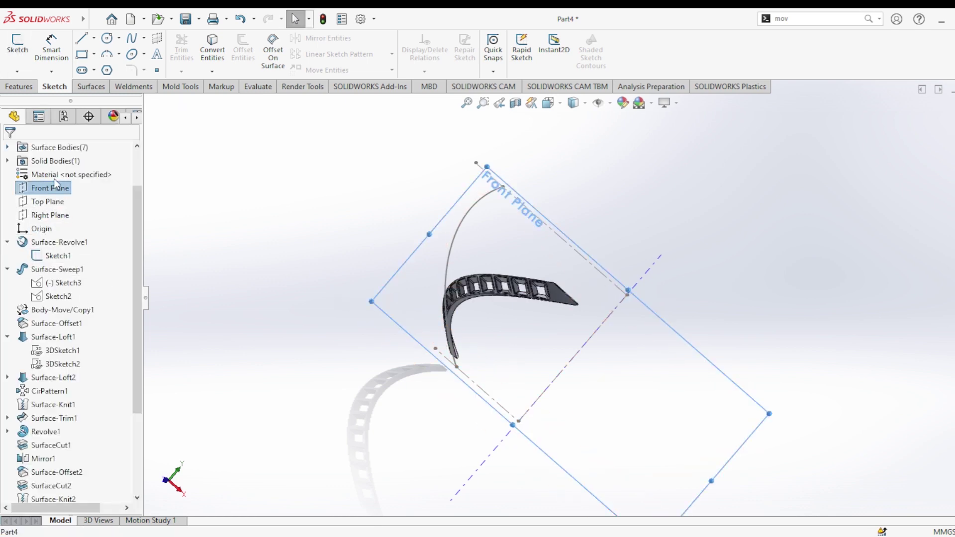
pyautogui.click(57, 165)
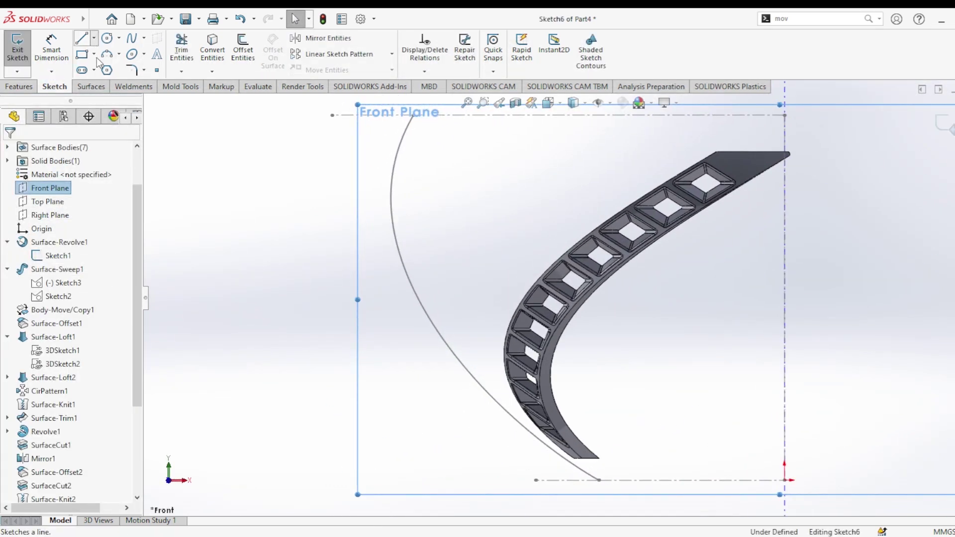
# Step: Draw a vertical construction line up from the origin as the pattern axis, then exit Sketch6
pyautogui.click(82, 39)
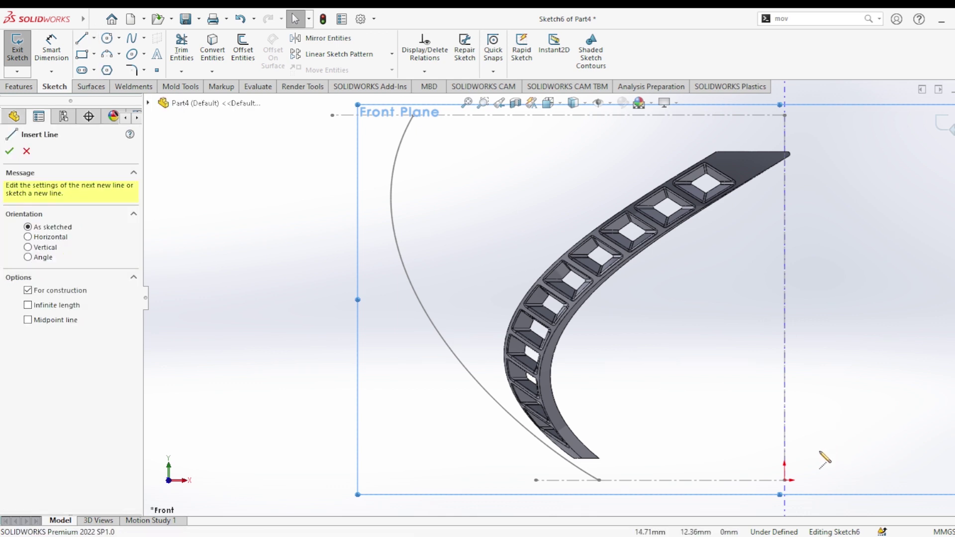
pyautogui.click(784, 480)
pyautogui.click(784, 331)
pyautogui.press('Escape')
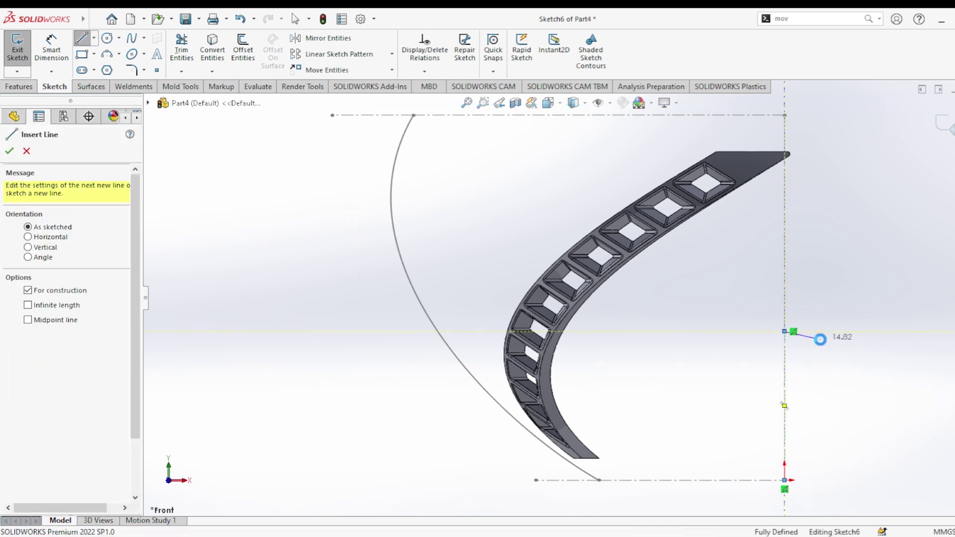
pyautogui.press('Escape')
pyautogui.press('f')
pyautogui.click(944, 128)
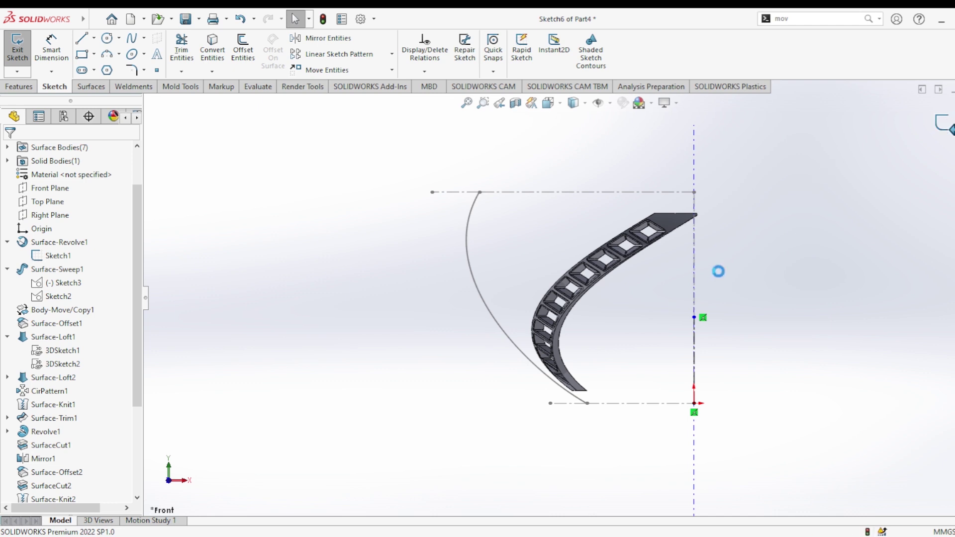
pyautogui.moveTo(717, 277); pyautogui.dragTo(805, 302, button='middle')
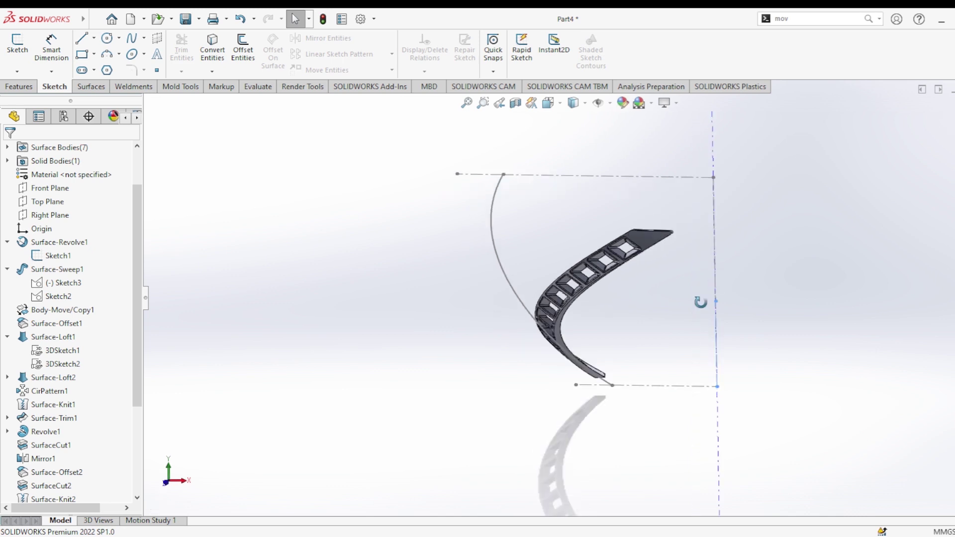
# Step: Open Sketch1 for a look and close it without changes
pyautogui.click(805, 302)
pyautogui.doubleClick(523, 175)
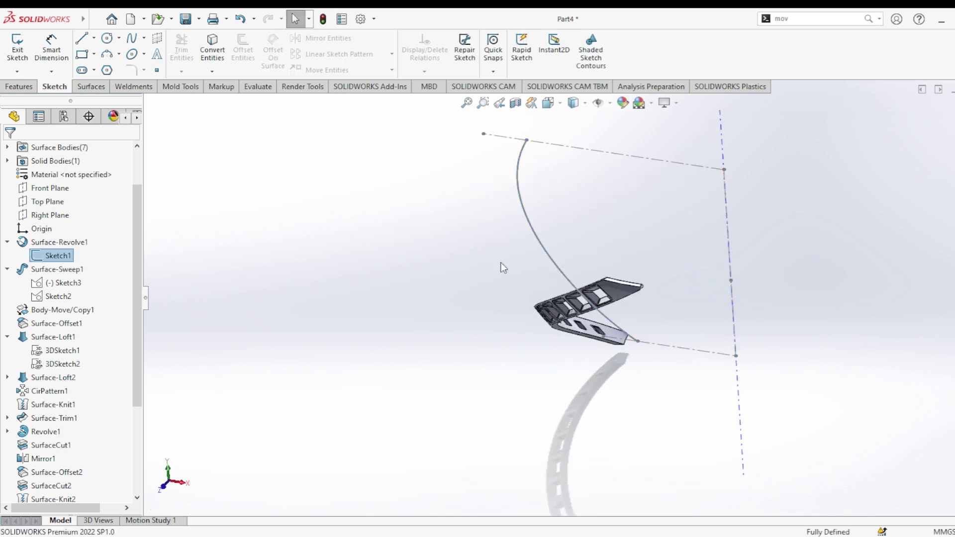
pyautogui.hotkey('ctrl', 'b')
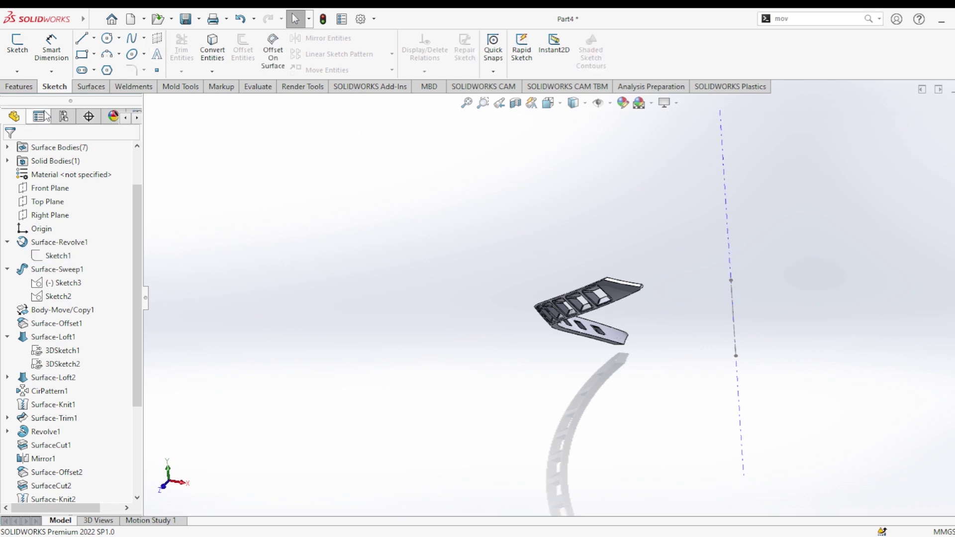
# Step: Circular-pattern the SurfaceCut4 body around Line1@Sketch6, 30 instances over 360 degrees
pyautogui.click(30, 90)
pyautogui.click(380, 74)
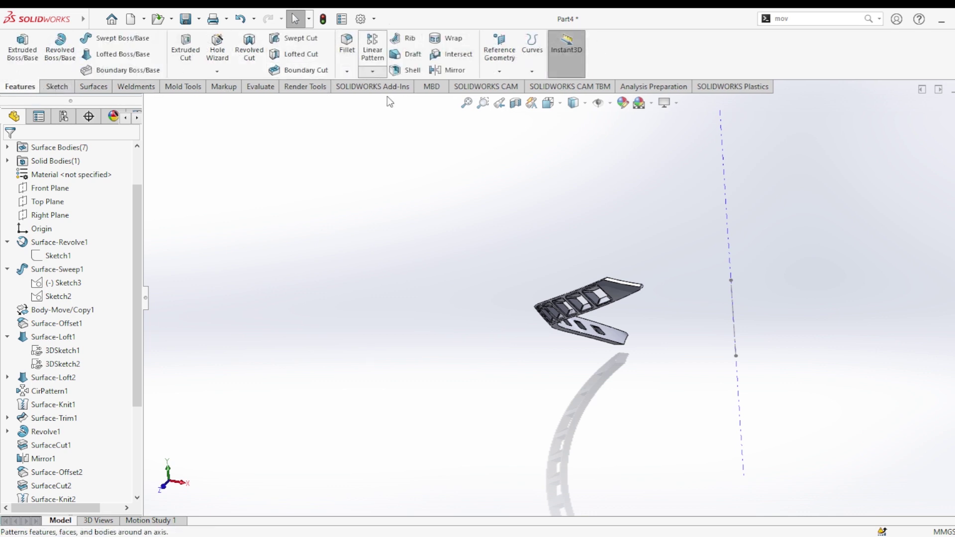
pyautogui.click(390, 98)
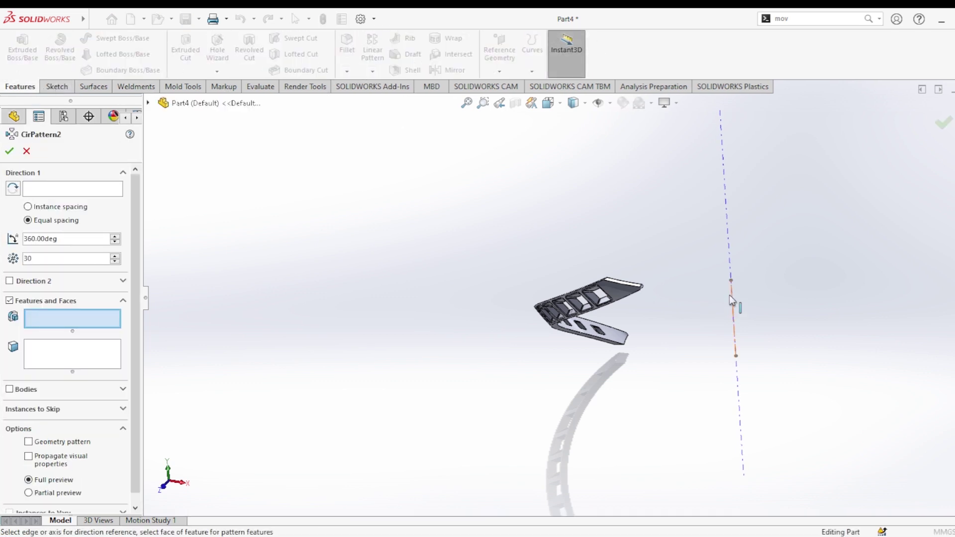
pyautogui.click(40, 192)
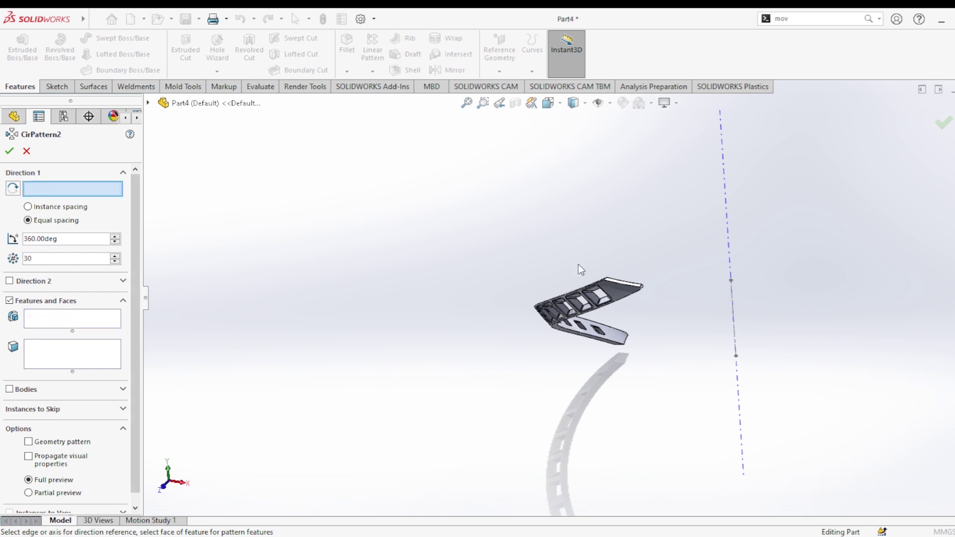
pyautogui.click(732, 292)
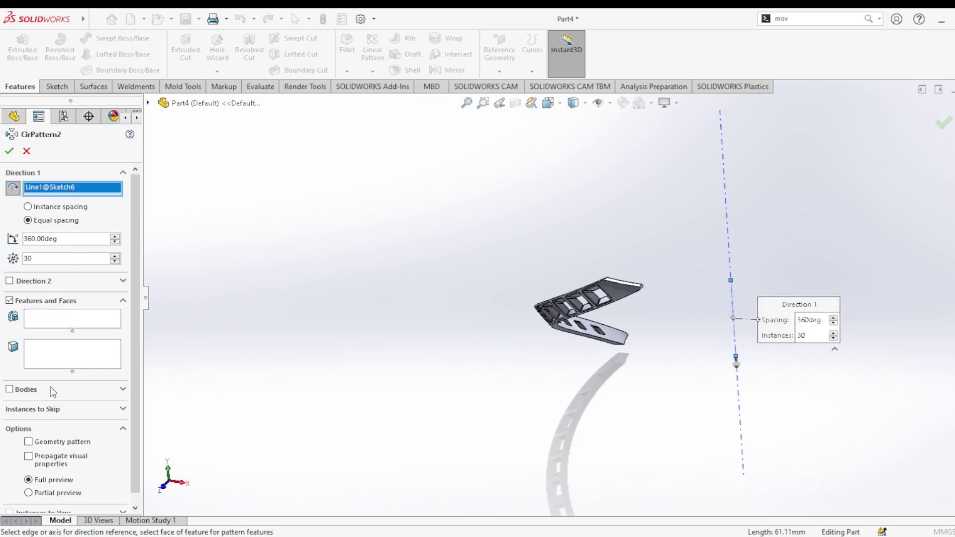
pyautogui.click(10, 389)
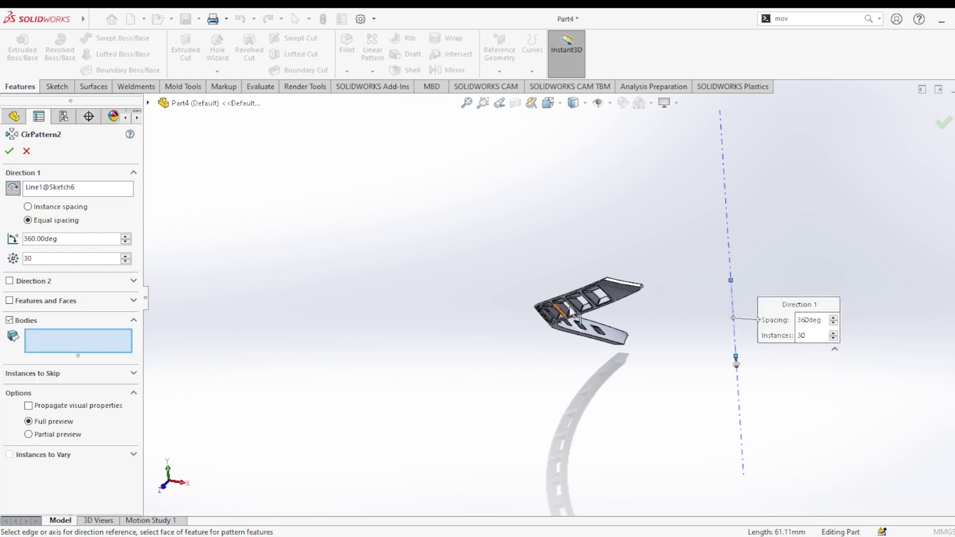
pyautogui.click(627, 301)
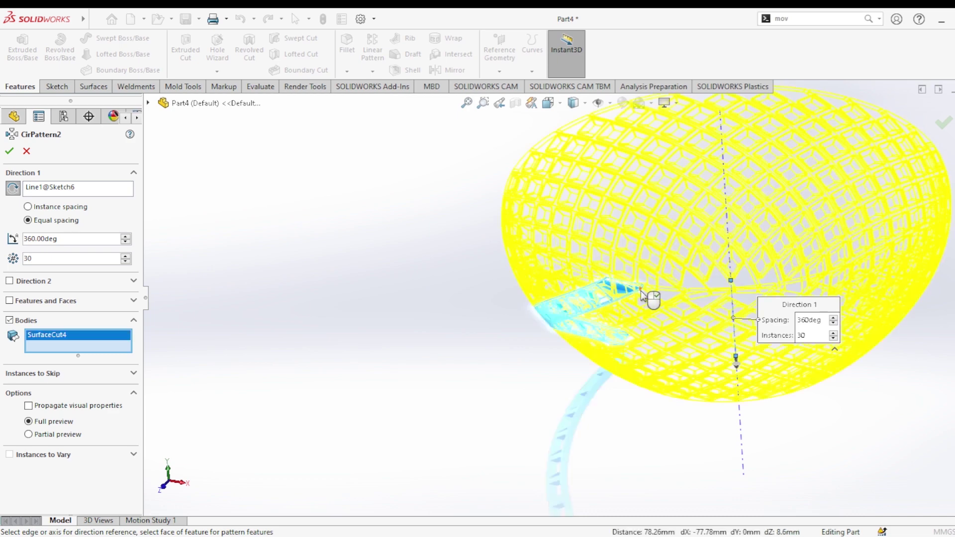